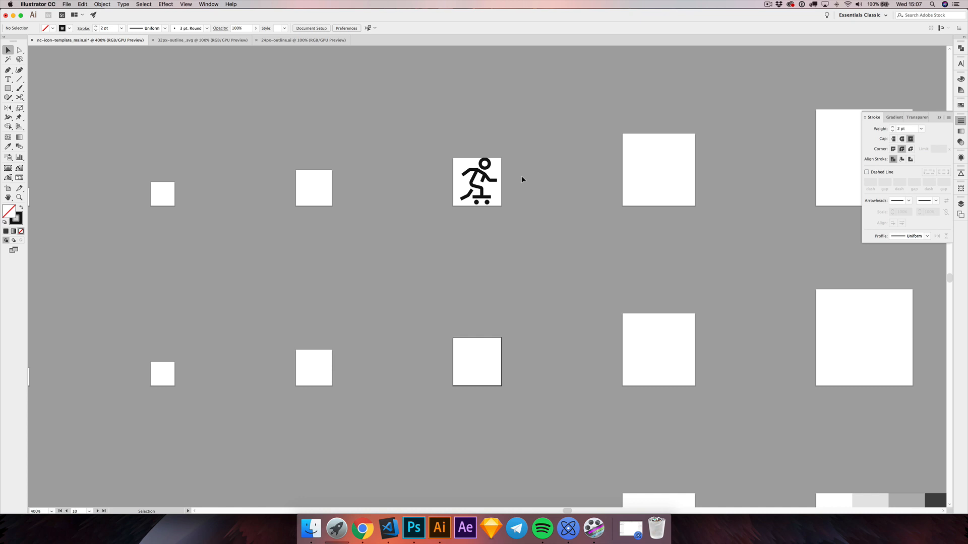
pyautogui.moveTo(477, 190); pyautogui.dragTo(482, 186)
pyautogui.scroll(3, 483, 186)
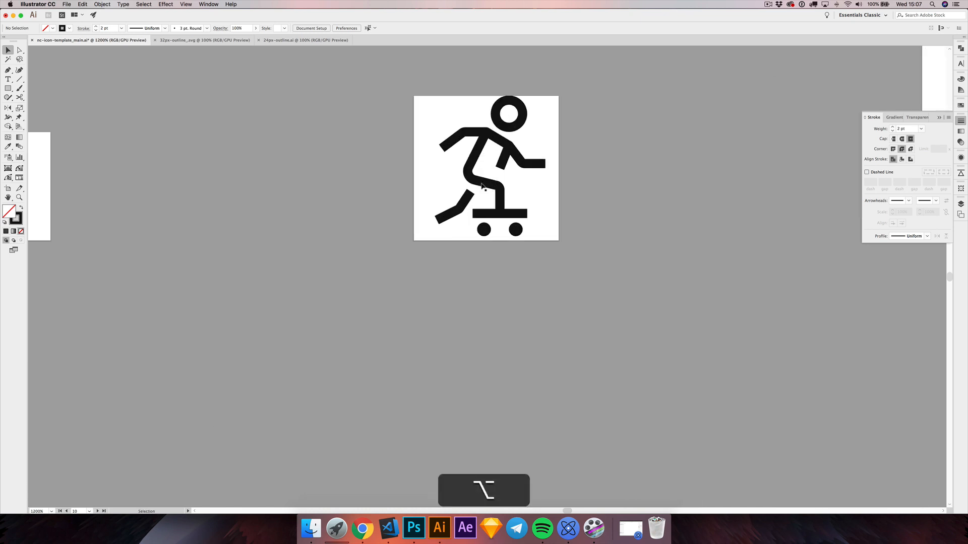
pyautogui.moveTo(568, 173); pyautogui.dragTo(557, 183)
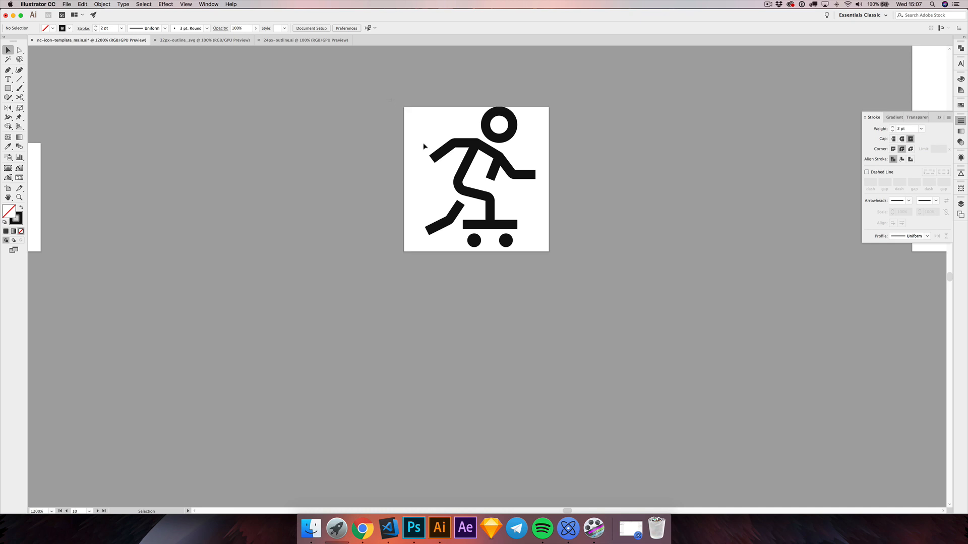
pyautogui.moveTo(576, 288); pyautogui.dragTo(576, 283)
pyautogui.scroll(2, 590, 261)
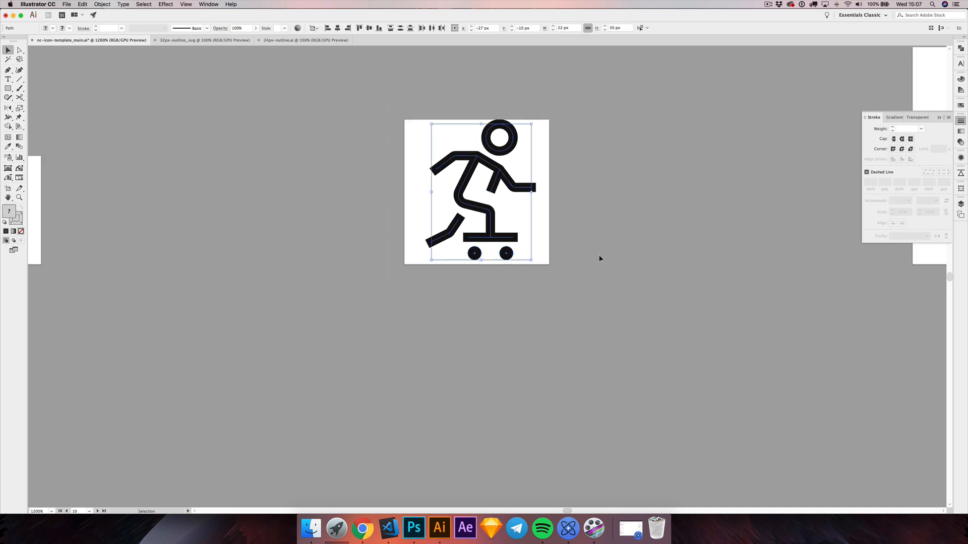
pyautogui.click(599, 261)
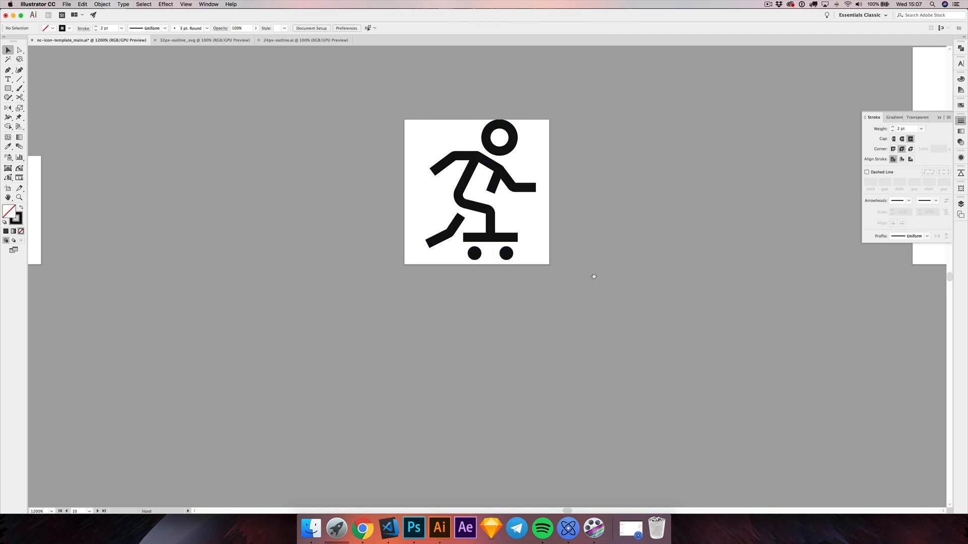
# Step: Draw a 32 × 32 px square covering the skateboarder icon's artboard and swap its fill and stroke to make it solid black
pyautogui.scroll(-1, 548, 300)
pyautogui.scroll(-2, 548, 301)
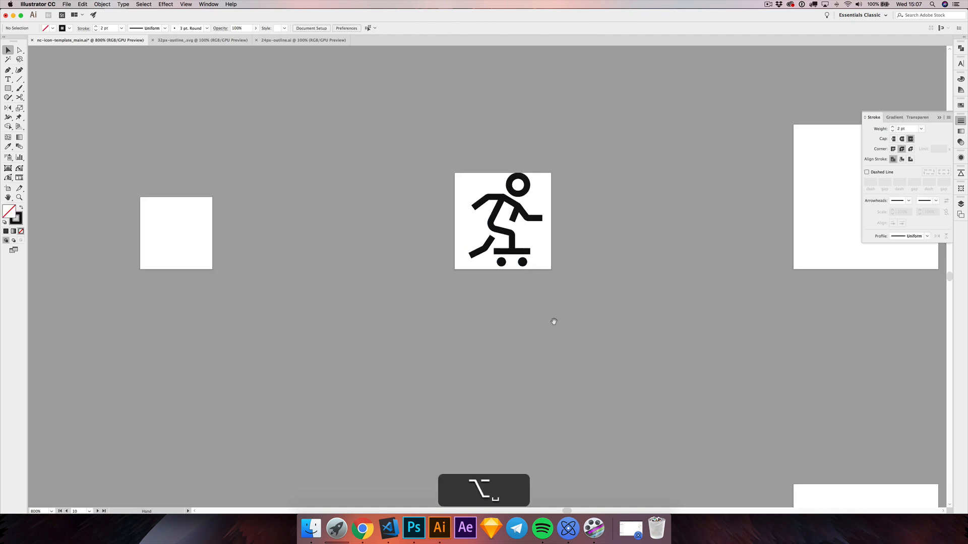
pyautogui.moveTo(553, 321); pyautogui.dragTo(540, 261)
pyautogui.click(9, 89)
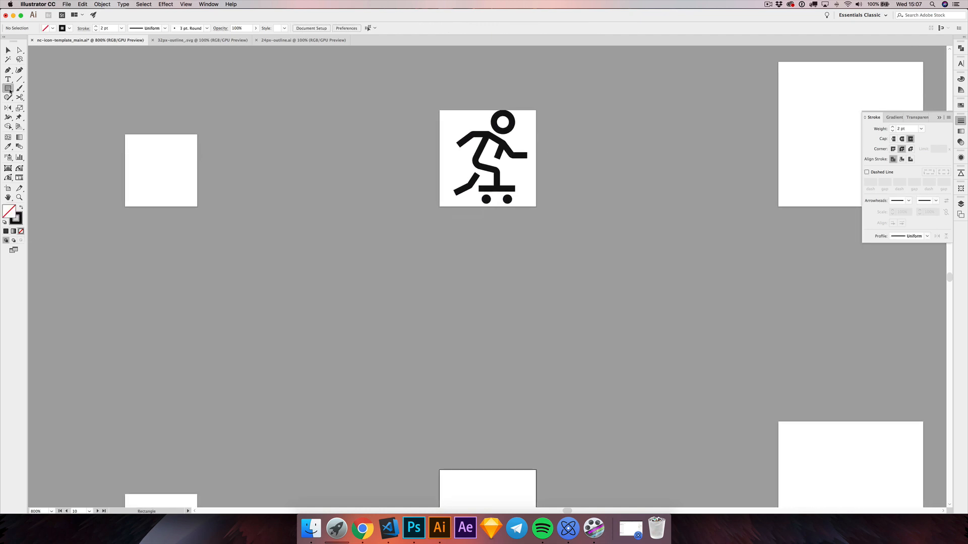
pyautogui.moveTo(439, 112); pyautogui.dragTo(536, 207)
pyautogui.click(9, 50)
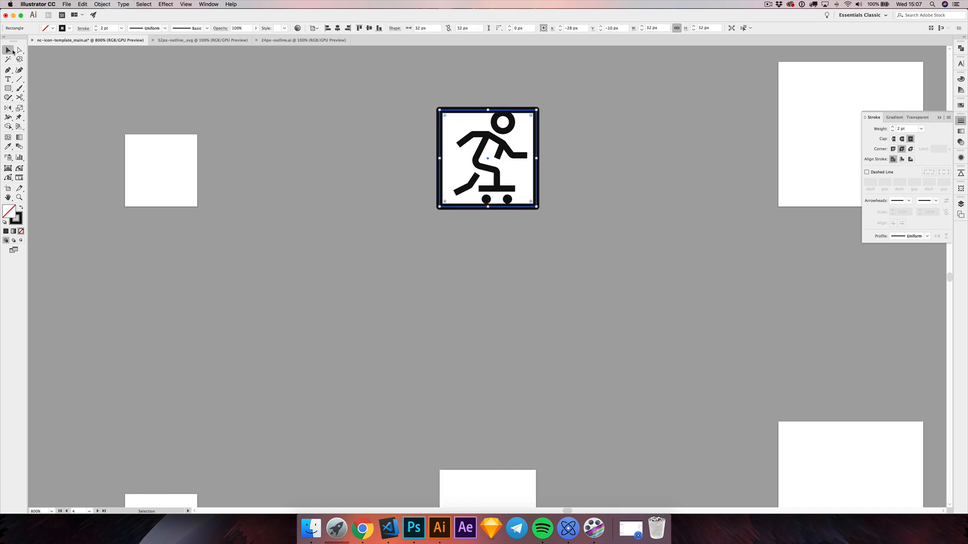
pyautogui.click(21, 207)
pyautogui.click(327, 259)
# Step: Duplicate the skateboarder icon together with its covering square onto the same-sized artboard directly below
pyautogui.moveTo(389, 279); pyautogui.dragTo(383, 261)
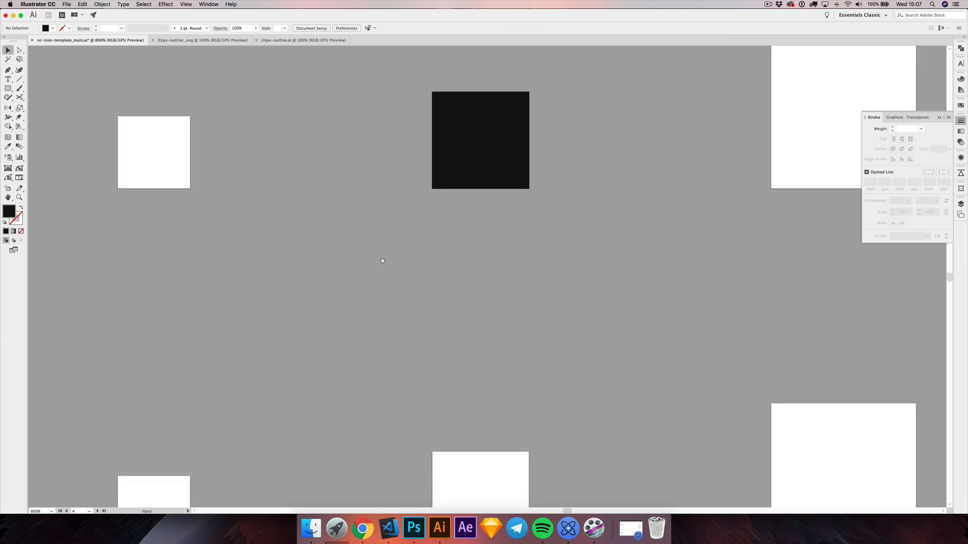
pyautogui.moveTo(424, 86); pyautogui.dragTo(561, 210)
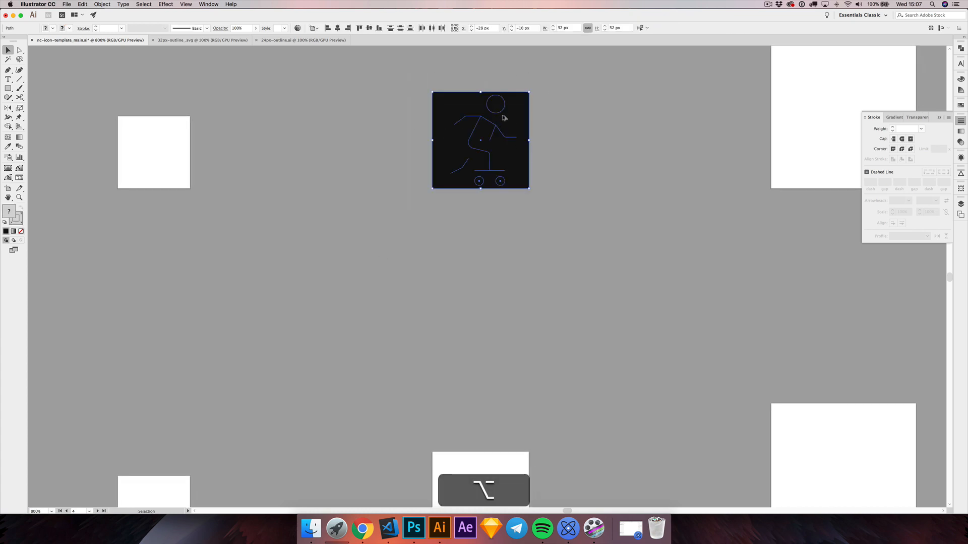
pyautogui.hotkey('alt', 'space')
pyautogui.moveTo(515, 230); pyautogui.dragTo(507, 206)
pyautogui.moveTo(494, 83); pyautogui.dragTo(481, 445)
pyautogui.click(467, 387)
# Step: Delete the black squares covering the original icon and its copy
pyautogui.scroll(-3, 460, 348)
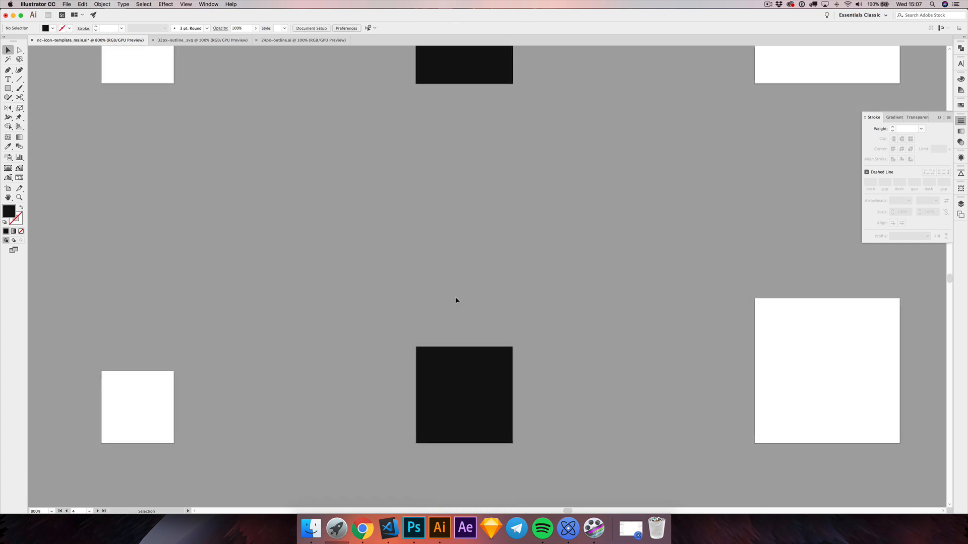
pyautogui.click(422, 81)
pyautogui.press('Delete')
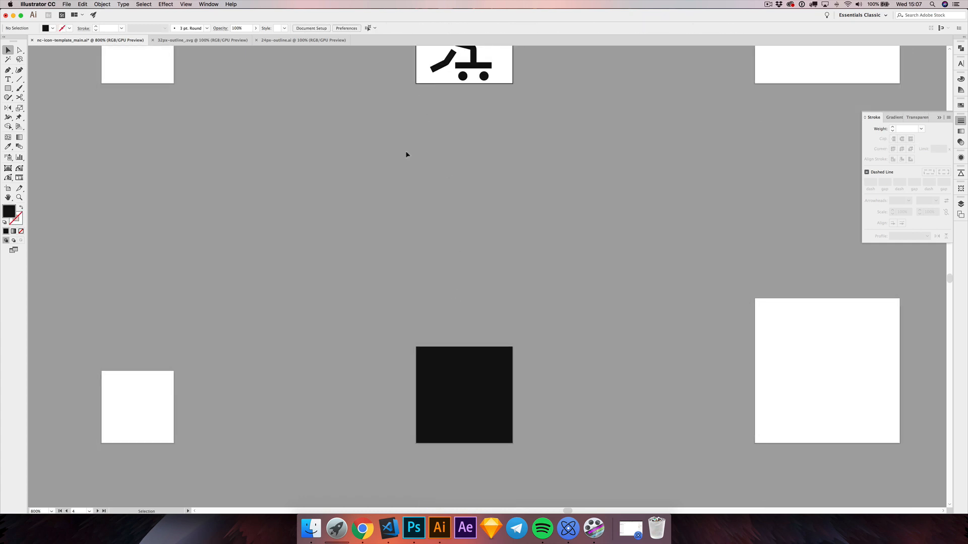
pyautogui.moveTo(377, 351); pyautogui.dragTo(379, 194)
pyautogui.click(428, 217)
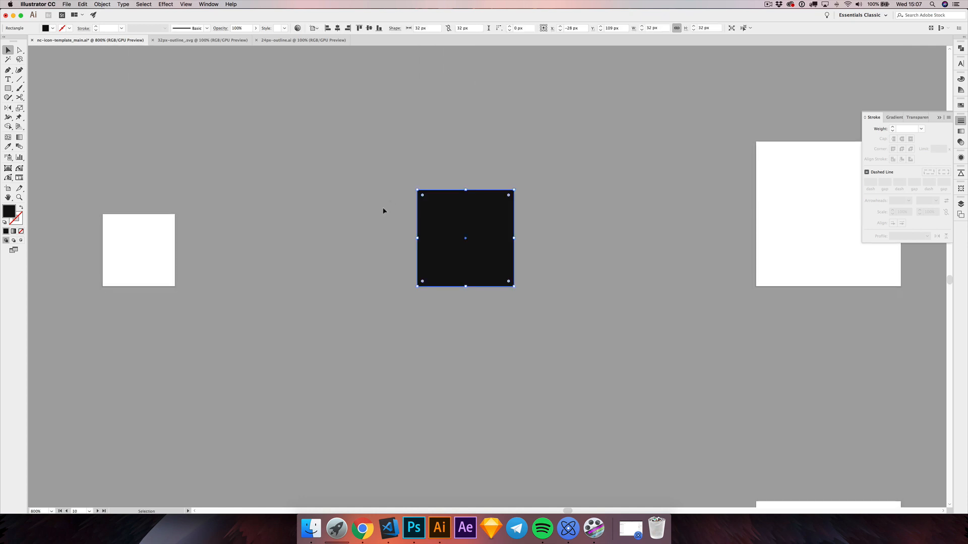
pyautogui.press('Delete')
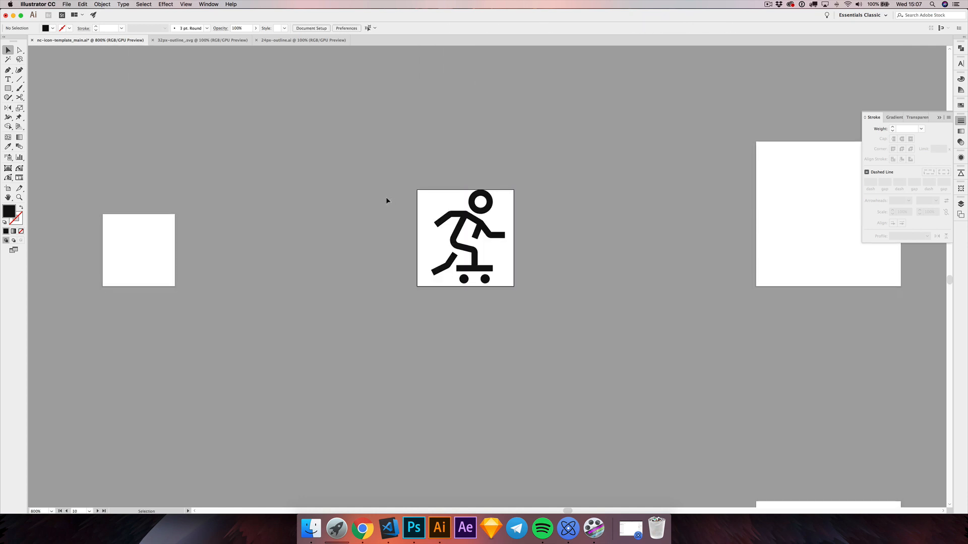
# Step: Expand the fill and stroke of the copied skateboarder's arms-and-shoulders path into a solid shape
pyautogui.scroll(-1, 388, 198)
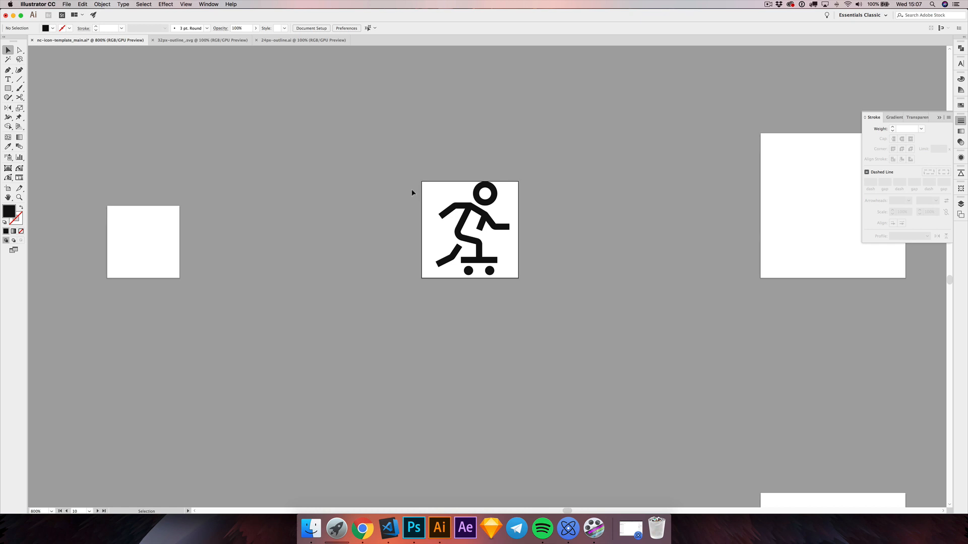
pyautogui.scroll(-2, 412, 193)
pyautogui.scroll(3, 447, 198)
pyautogui.moveTo(443, 196); pyautogui.dragTo(415, 220)
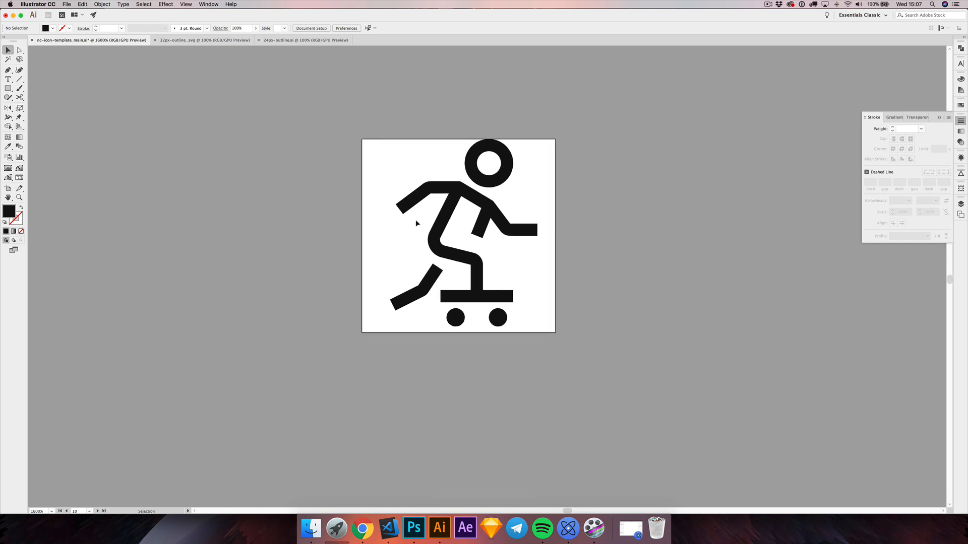
pyautogui.moveTo(416, 223); pyautogui.dragTo(413, 223)
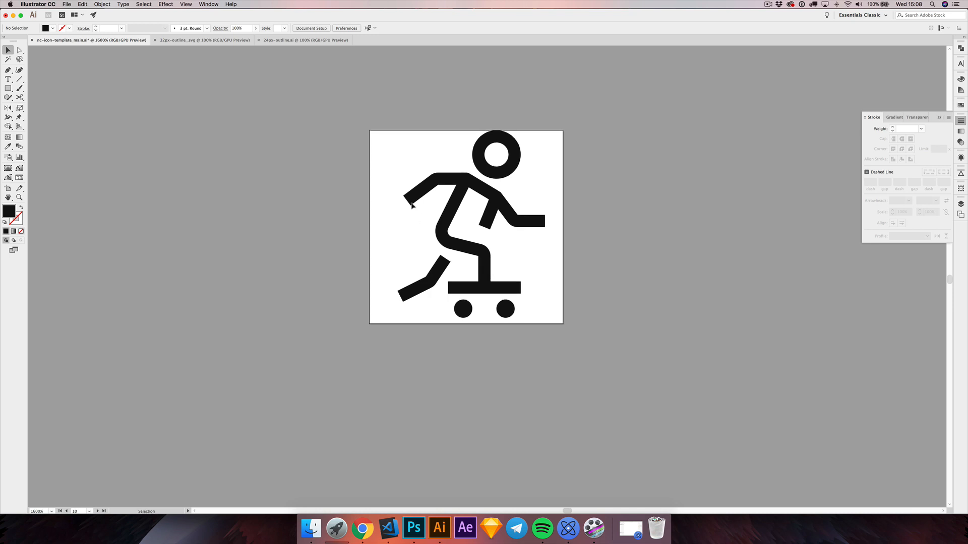
pyautogui.scroll(1, 431, 192)
pyautogui.scroll(1, 430, 192)
pyautogui.click(421, 187)
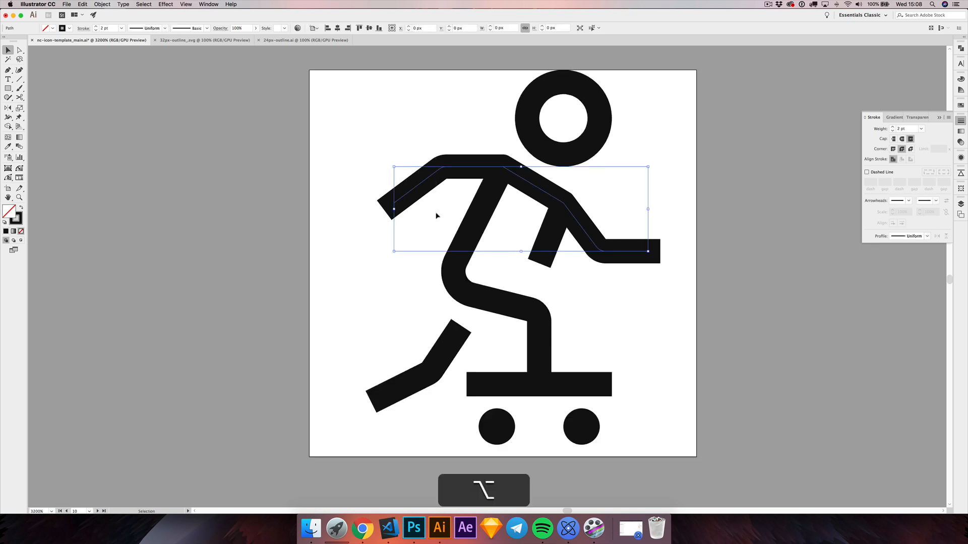
pyautogui.click(93, 4)
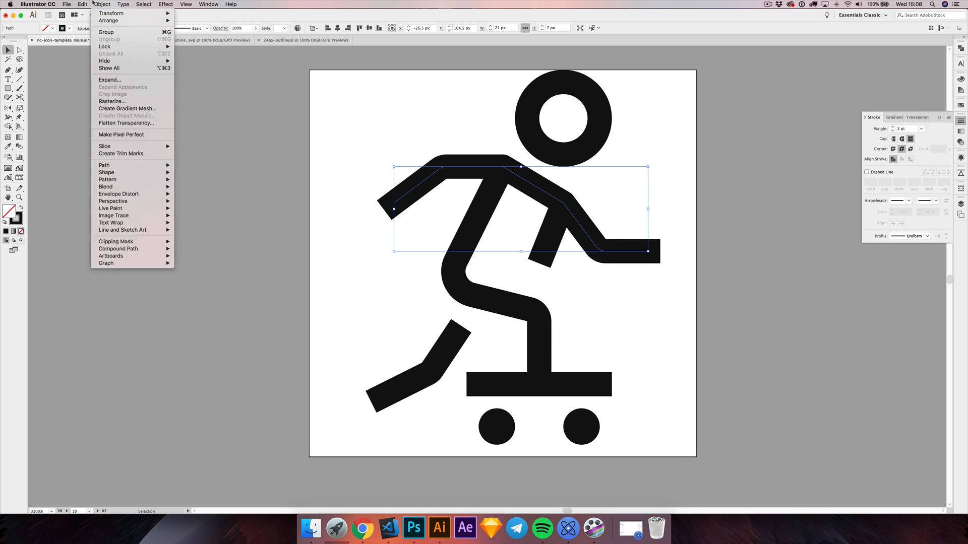
pyautogui.click(115, 81)
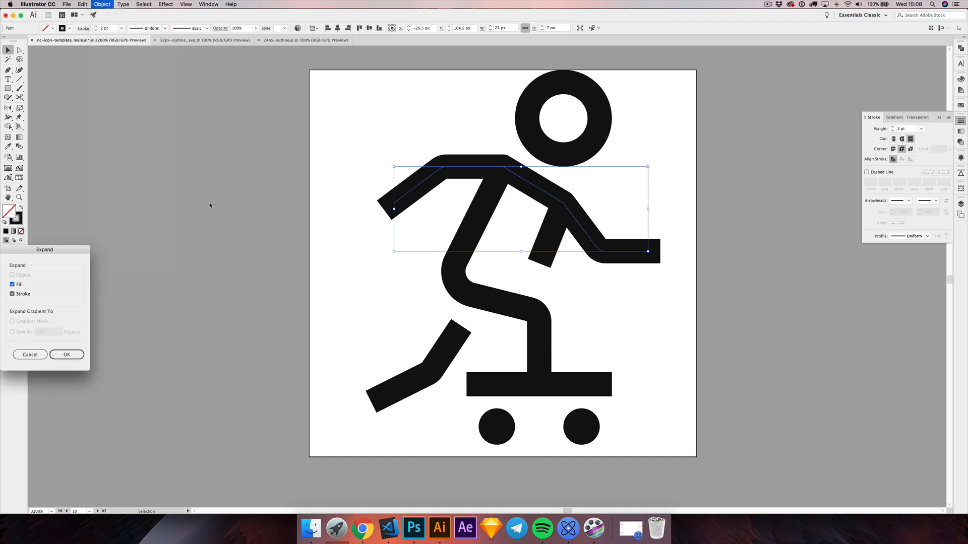
pyautogui.moveTo(78, 258); pyautogui.dragTo(362, 160)
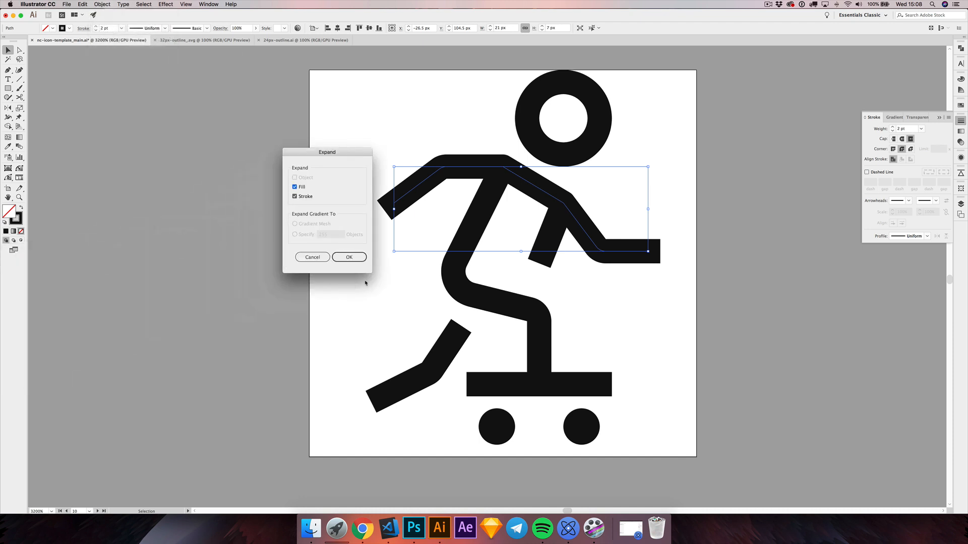
pyautogui.click(359, 256)
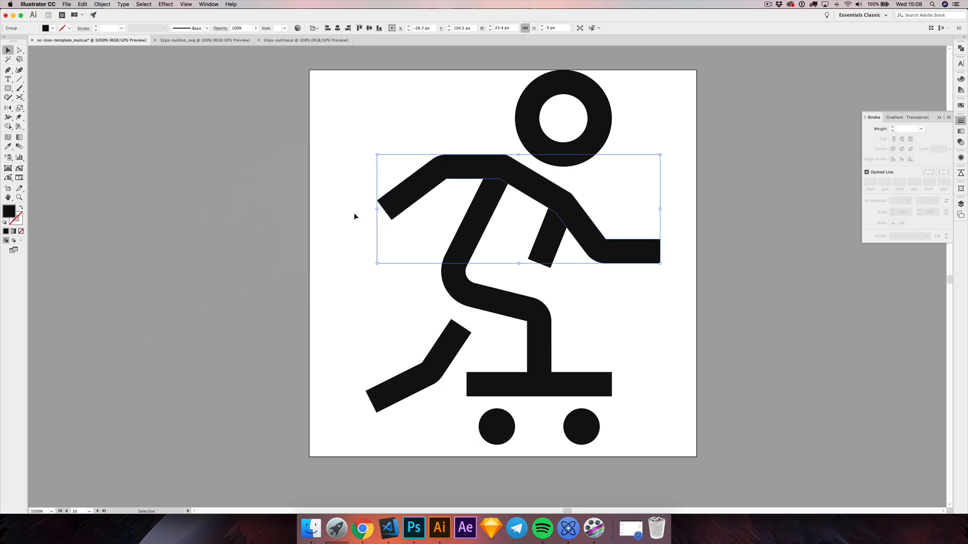
# Step: Move the two end anchor points of the expanded rear arm inward so the forearm points more steeply down
pyautogui.click(356, 215)
pyautogui.press('a')
pyautogui.moveTo(365, 194); pyautogui.dragTo(383, 178)
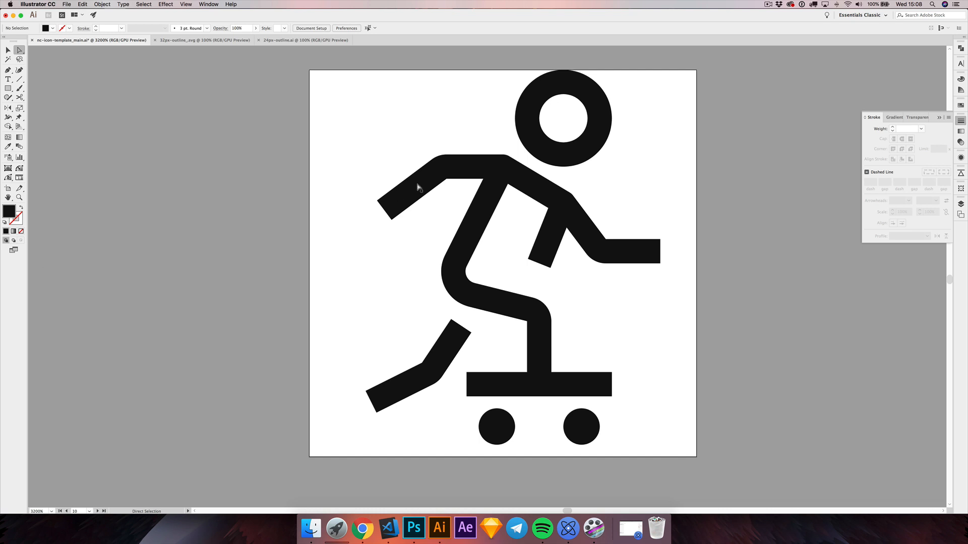
pyautogui.click(392, 220)
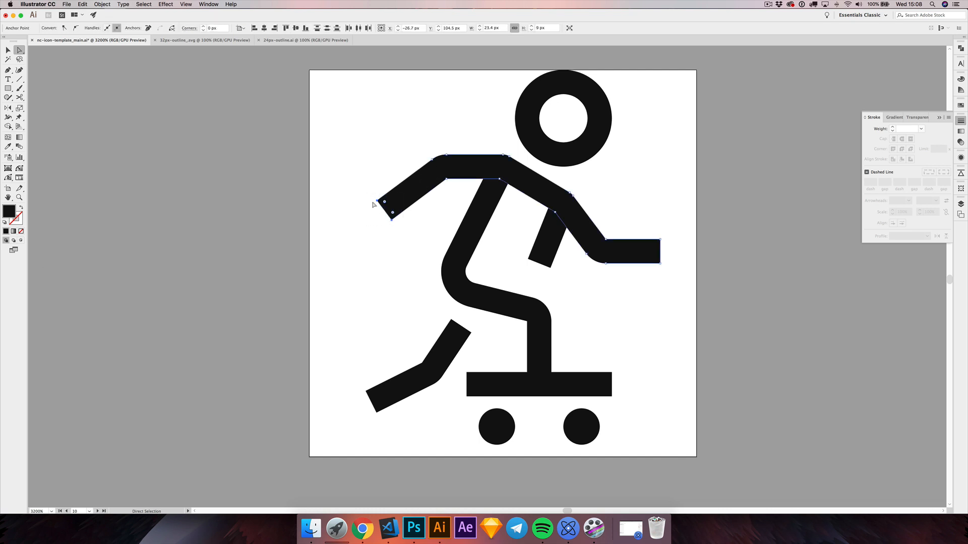
pyautogui.moveTo(366, 198); pyautogui.dragTo(418, 234)
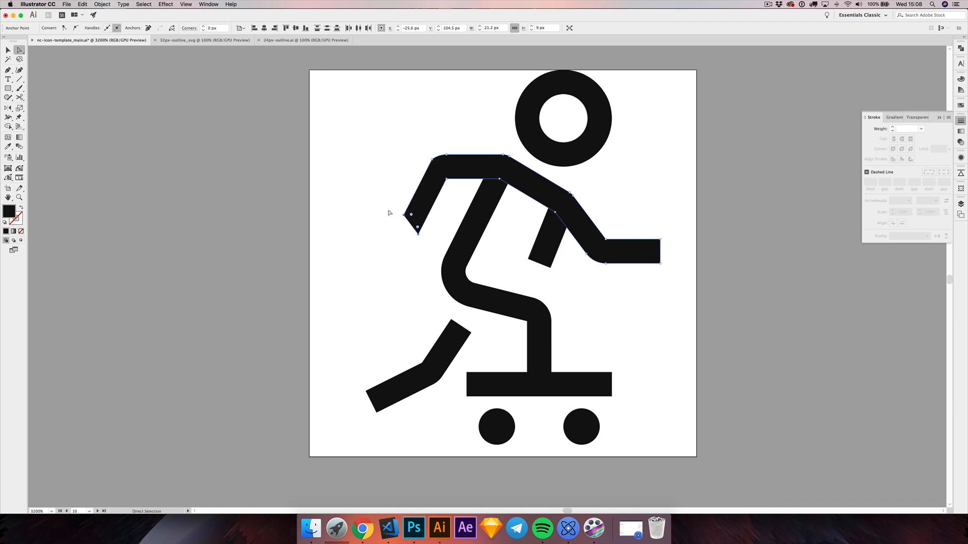
# Step: Try to reshape the rounded outer elbow of the expanded rear arm by adjusting its curve handle
pyautogui.click(432, 160)
pyautogui.scroll(3, 432, 158)
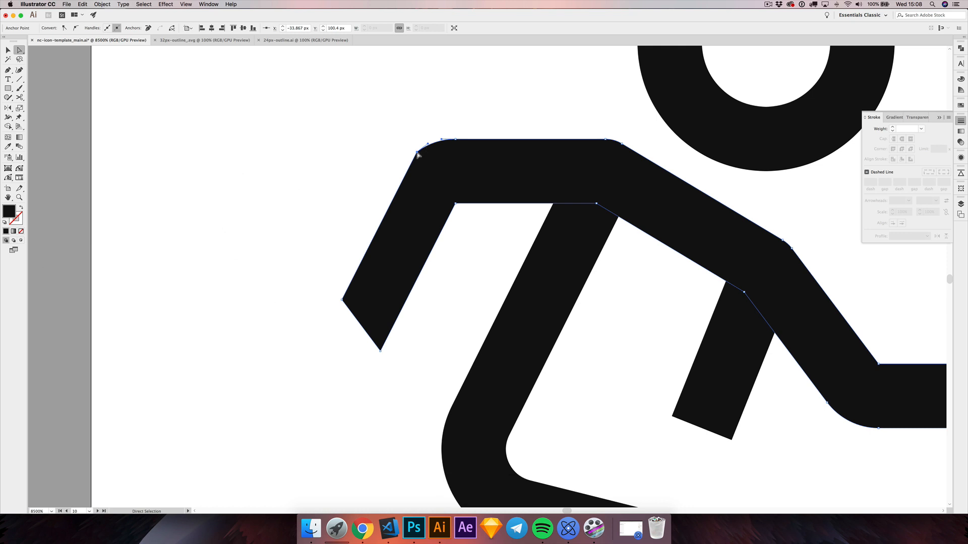
pyautogui.moveTo(427, 144); pyautogui.dragTo(413, 141)
pyautogui.press('cmd+z')
pyautogui.press('cmd+shift+z')
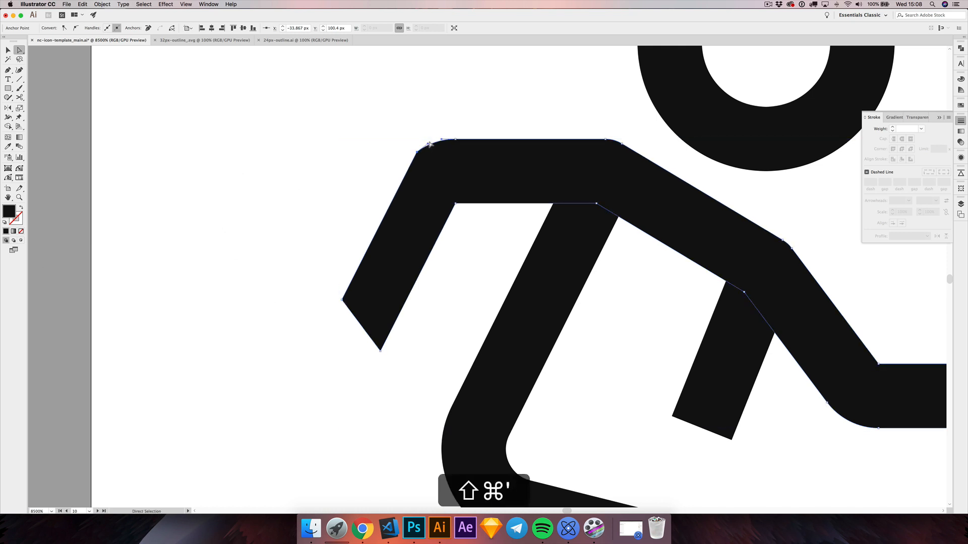
pyautogui.moveTo(428, 144); pyautogui.dragTo(428, 134)
pyautogui.click(368, 171)
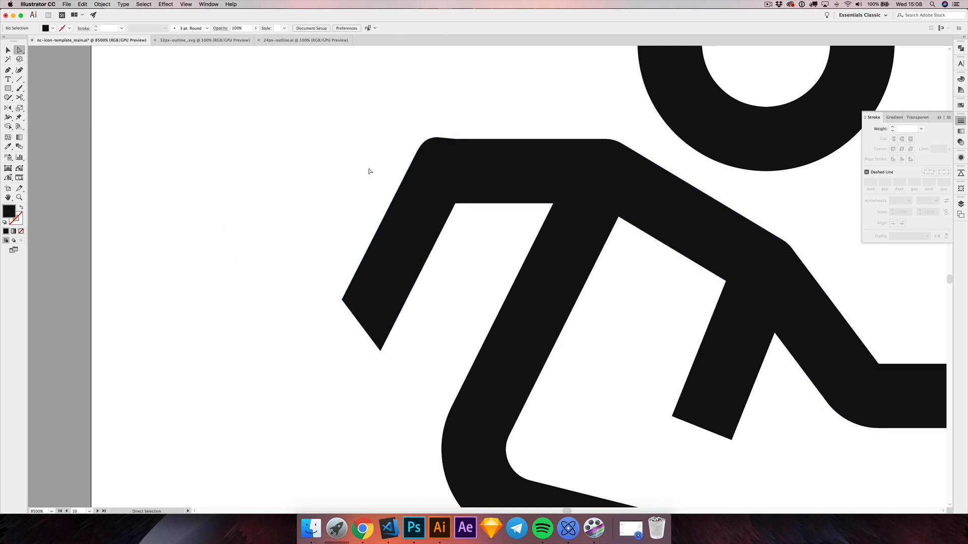
# Step: Undo the rear arm edits and the Expand to restore the live stroked path, and deselect it
pyautogui.scroll(-3, 366, 185)
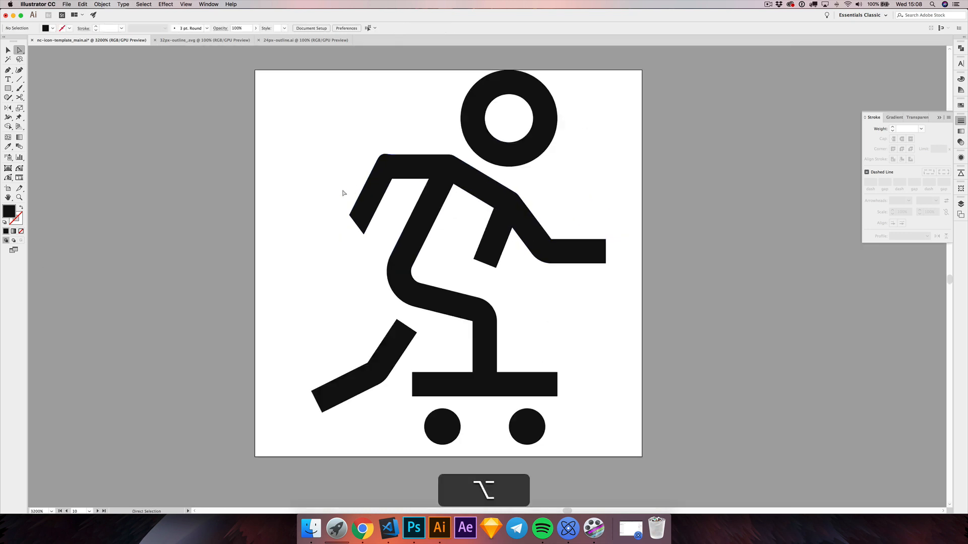
pyautogui.press('cmd+alt+z')
pyautogui.press('cmd+z')
pyautogui.press('cmd+z')
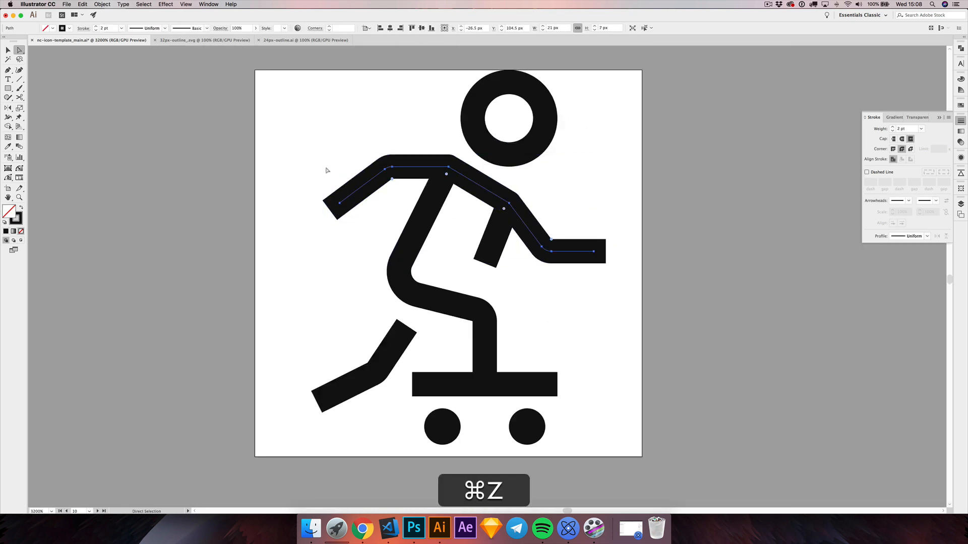
pyautogui.press('cmd+space')
pyautogui.moveTo(319, 176); pyautogui.dragTo(328, 173)
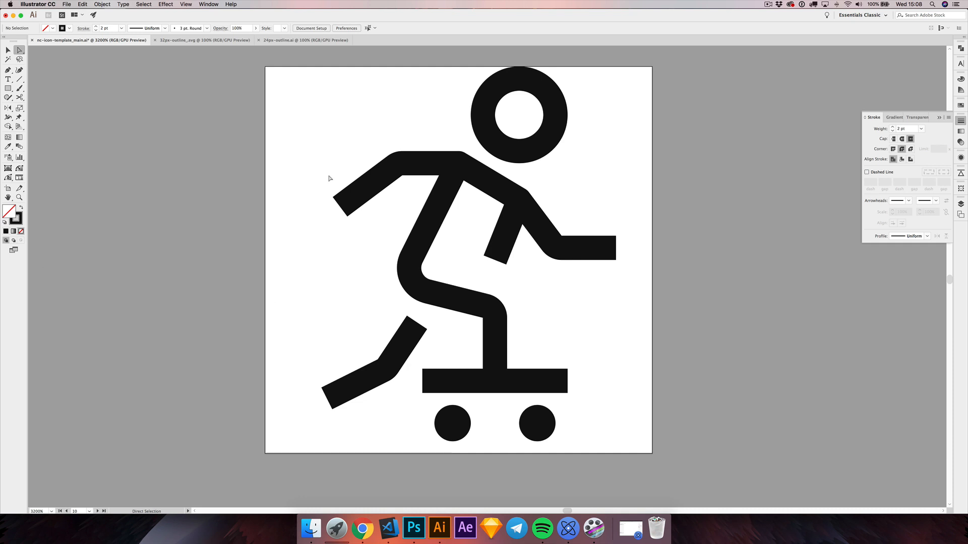
# Step: Swap the fill and stroke of the copied skateboarder's head circle so it has a black fill without a stroke
pyautogui.press('v')
pyautogui.scroll(-2, 310, 218)
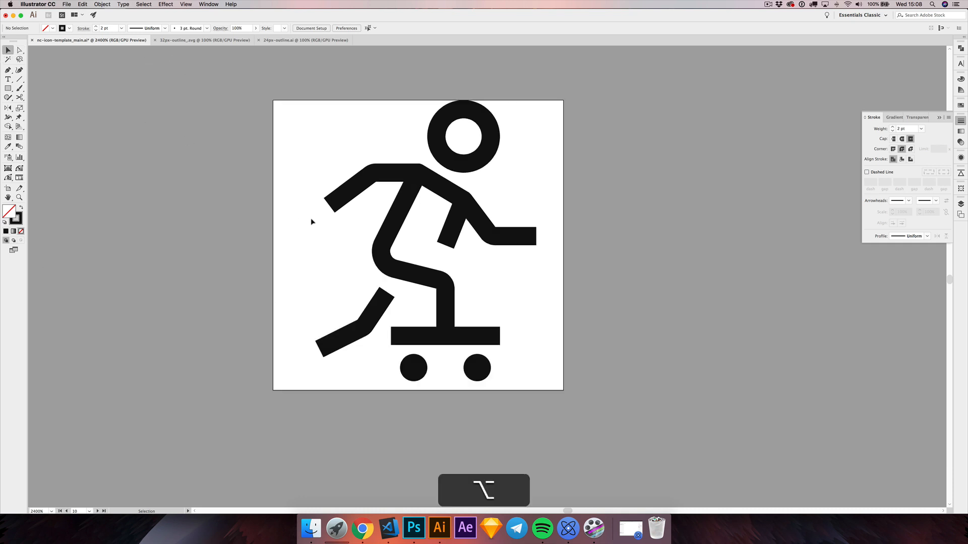
pyautogui.hscroll(-3, 310, 218)
pyautogui.hscroll(-1, 339, 233)
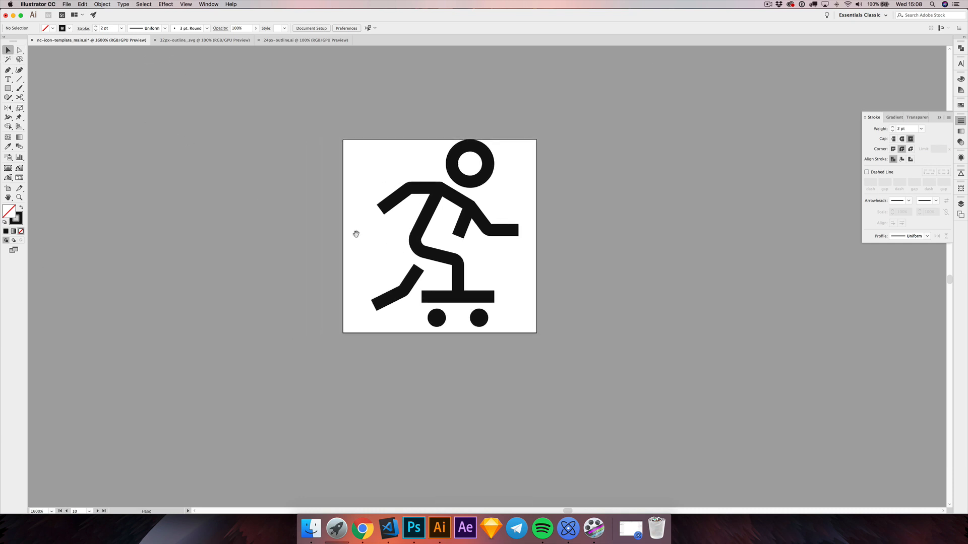
pyautogui.scroll(1, 445, 219)
pyautogui.scroll(-1, 446, 219)
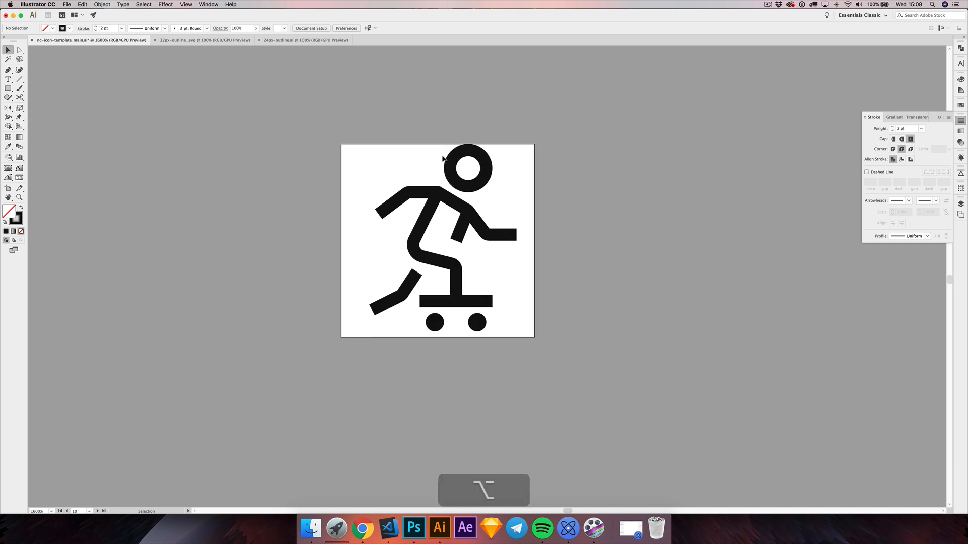
pyautogui.click(455, 161)
pyautogui.click(21, 207)
pyautogui.click(56, 218)
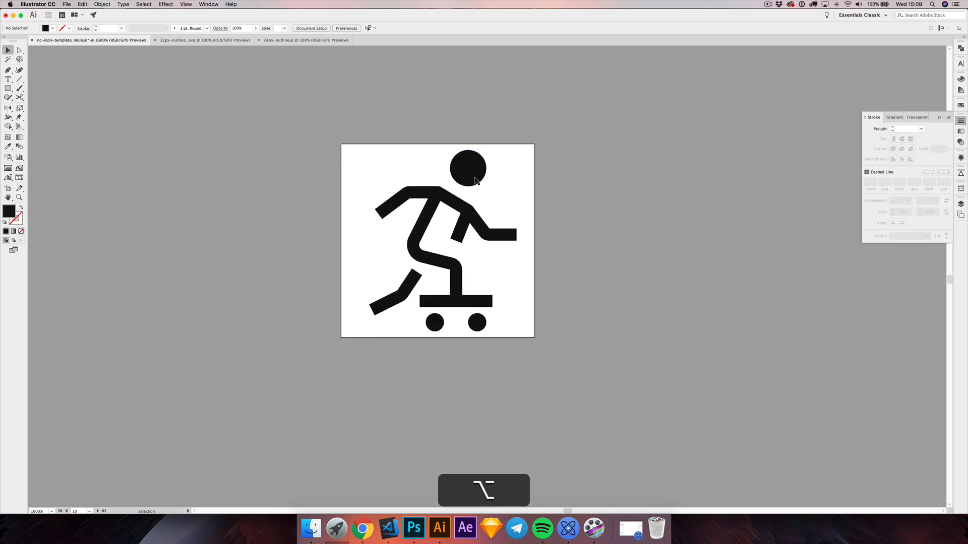
# Step: Enlarge the skateboarder's head circle to about 7 px in diameter, keeping its upper-left corner fixed
pyautogui.scroll(1, 471, 174)
pyautogui.click(468, 170)
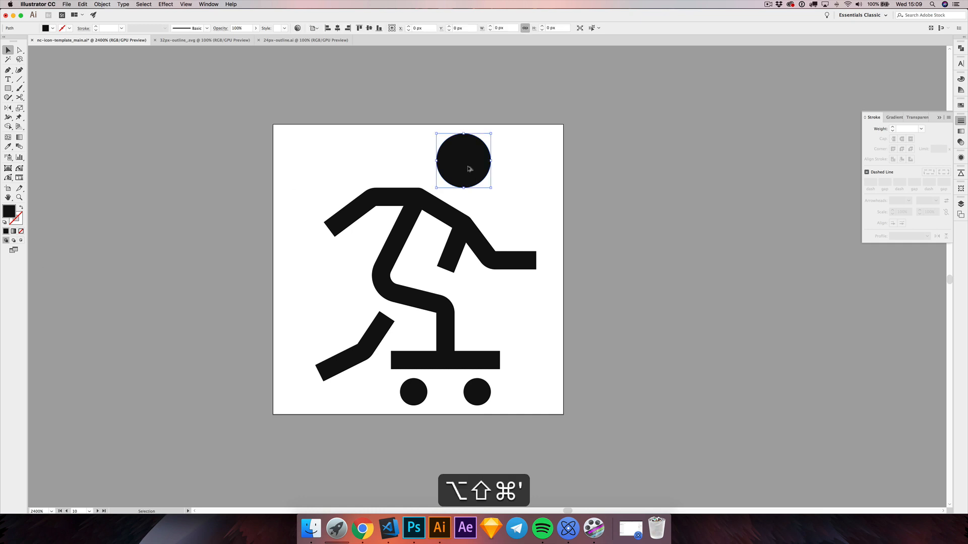
pyautogui.scroll(2, 469, 169)
pyautogui.moveTo(519, 217); pyautogui.dragTo(535, 232)
pyautogui.moveTo(391, 88); pyautogui.dragTo(406, 103)
pyautogui.click(370, 139)
pyautogui.scroll(-2, 370, 139)
pyautogui.moveTo(337, 141); pyautogui.dragTo(397, 95)
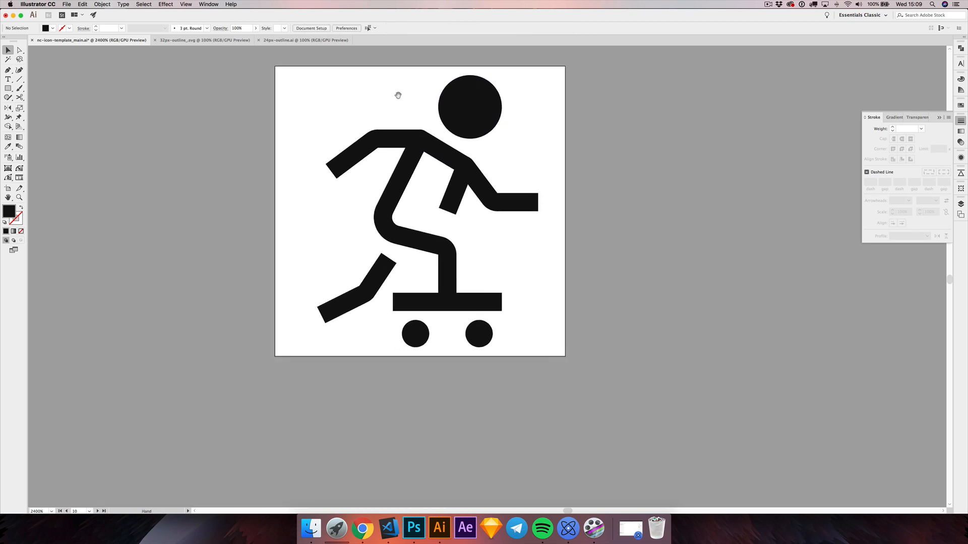
# Step: Show the grid and draw a slanted line segment about 3 px wide and 7 px high down the middle of the torso
pyautogui.moveTo(343, 210); pyautogui.dragTo(353, 216)
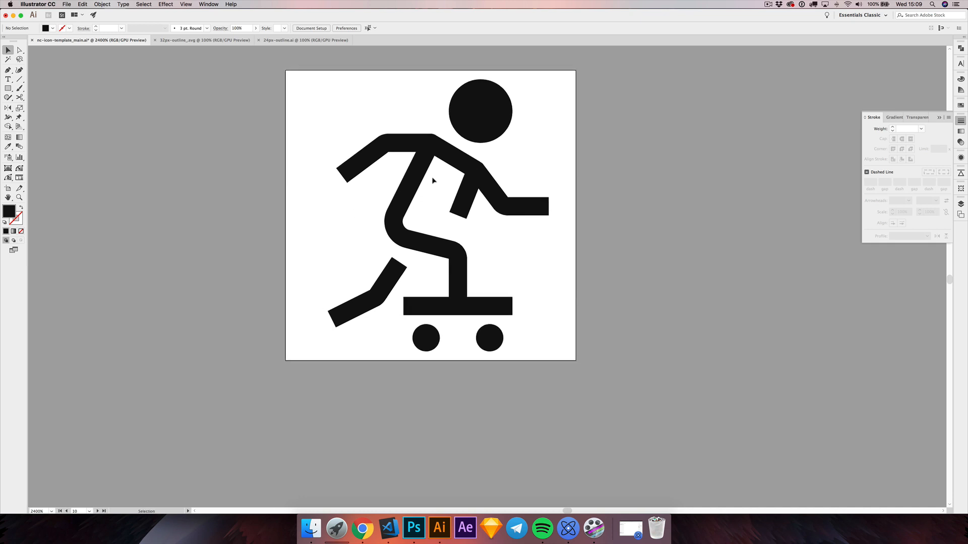
pyautogui.press('\\')
pyautogui.press('super+apostrophe')
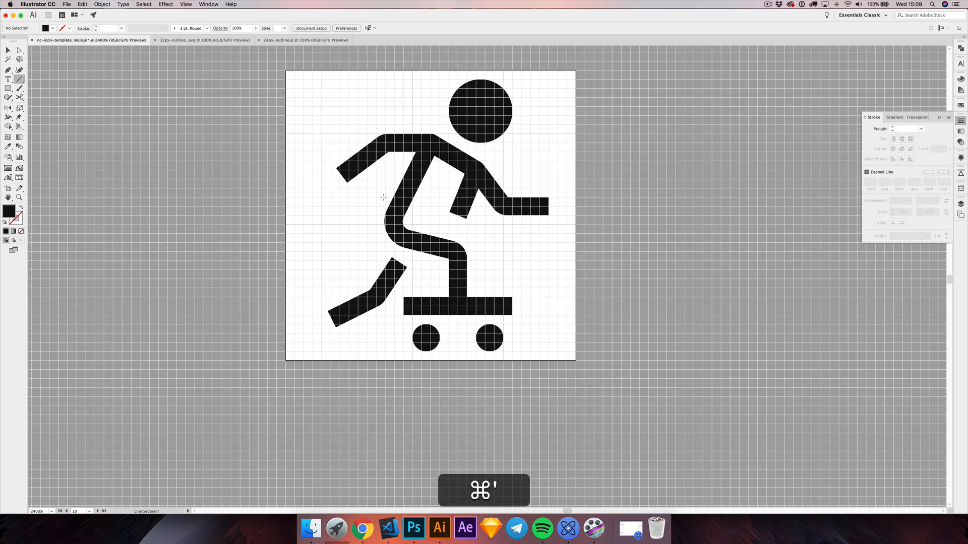
pyautogui.moveTo(446, 162); pyautogui.dragTo(422, 224)
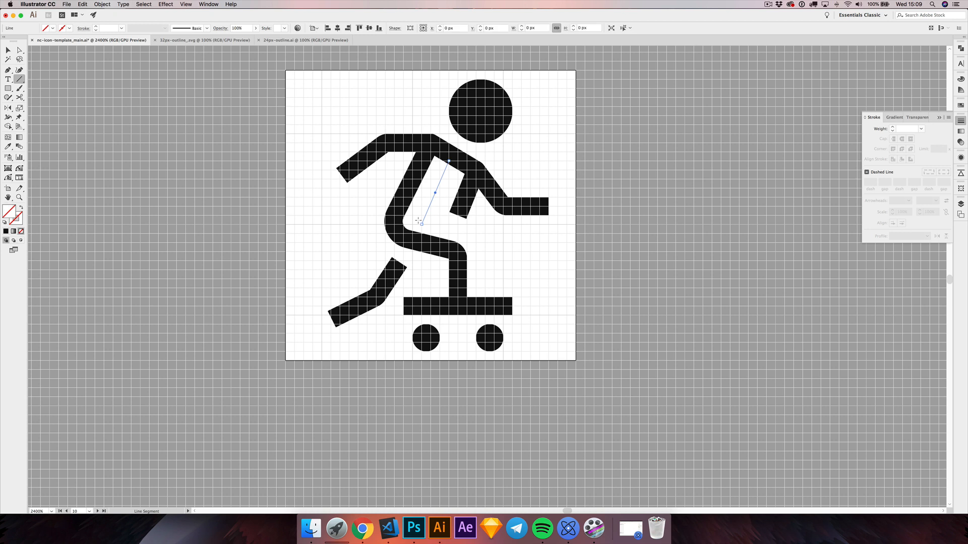
# Step: Set the torso line's stroke colour to #444444
pyautogui.doubleClick(19, 221)
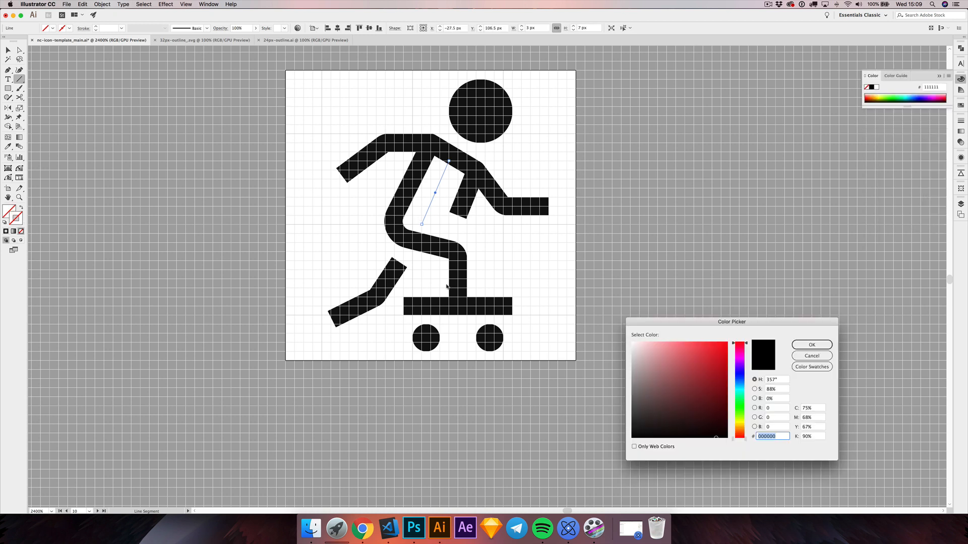
pyautogui.write('444444')
pyautogui.press('Return')
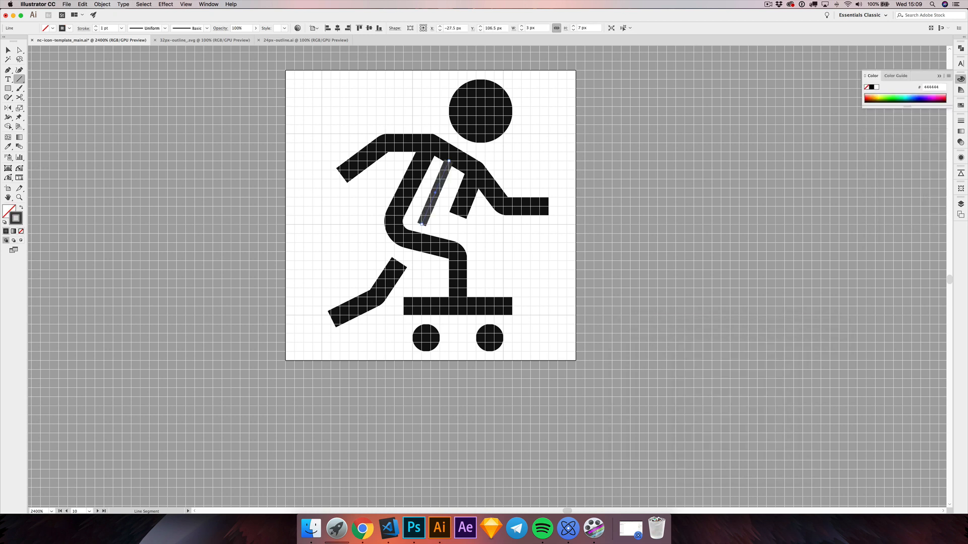
# Step: Give the torso line round caps and a 6 pt stroke weight, and deselect it
pyautogui.click(960, 121)
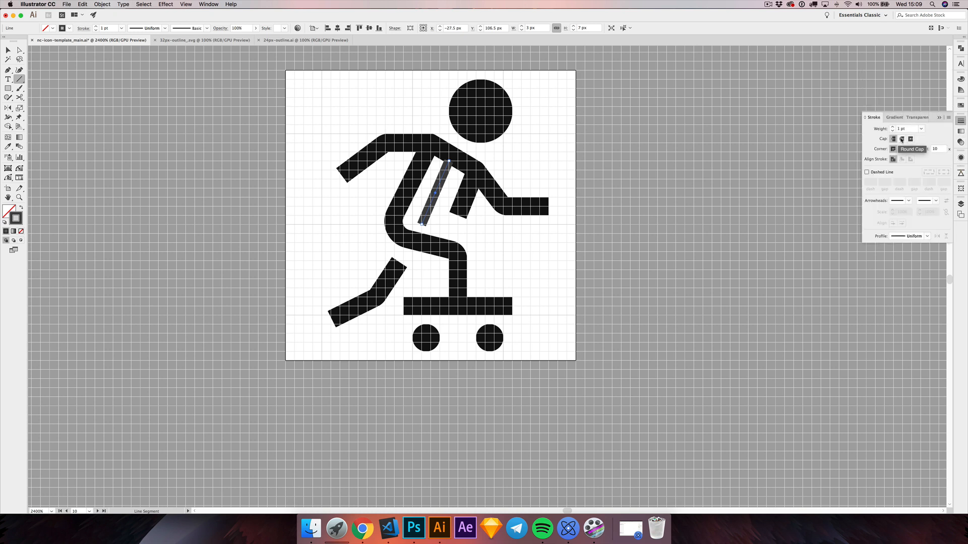
pyautogui.click(902, 140)
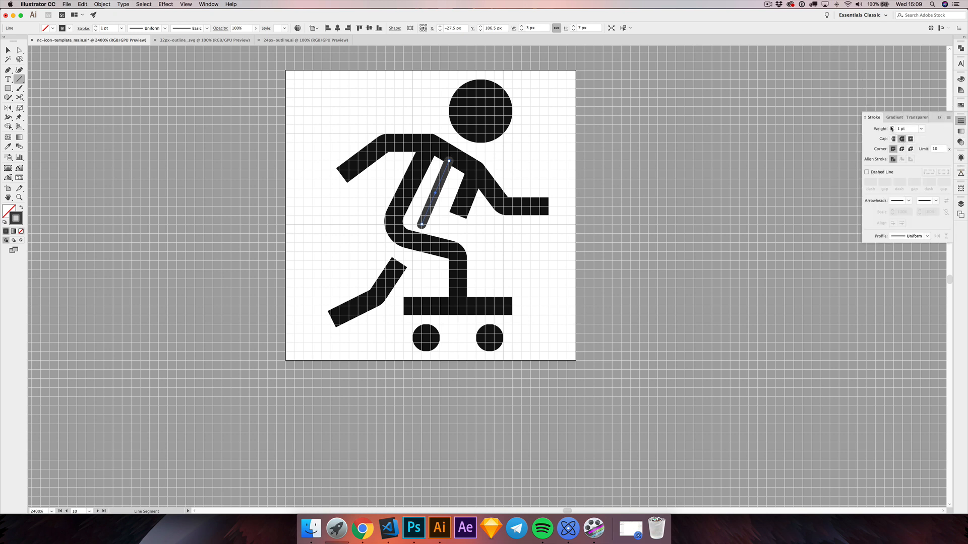
pyautogui.click(892, 128)
pyautogui.click(892, 128)
pyautogui.click(891, 128)
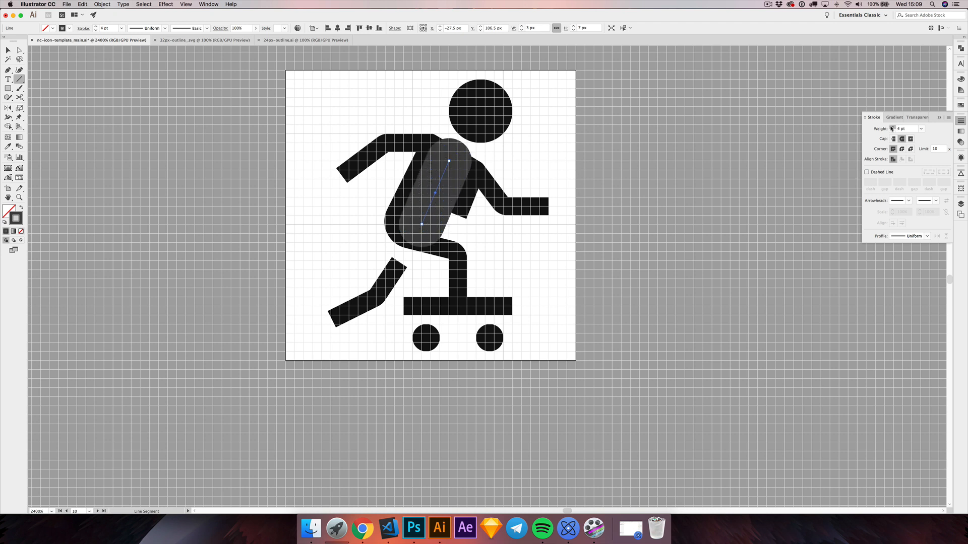
pyautogui.click(892, 128)
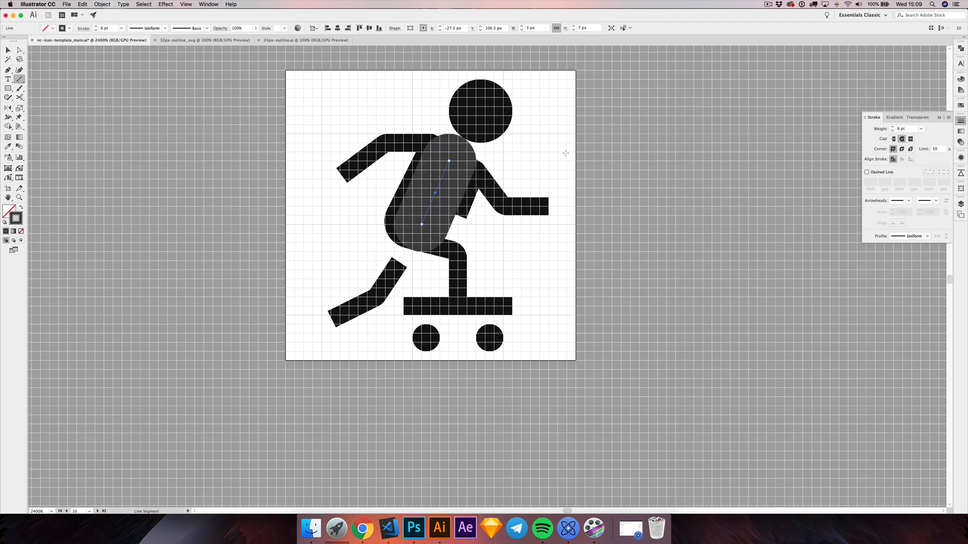
pyautogui.click(8, 49)
pyautogui.click(256, 231)
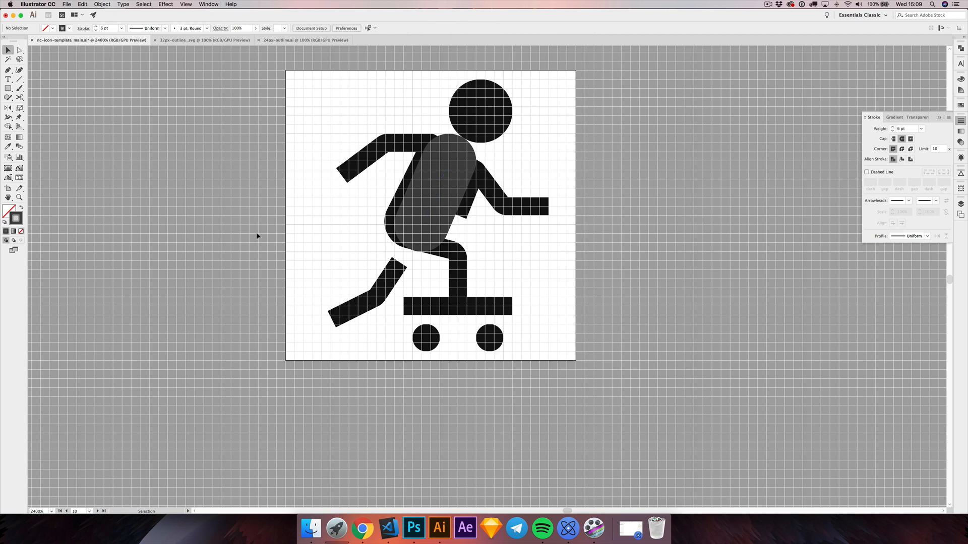
# Step: Move the upper anchor point of the thick torso line down by 1 px, and deselect it
pyautogui.press('a')
pyautogui.click(448, 162)
pyautogui.moveTo(448, 162); pyautogui.dragTo(449, 170)
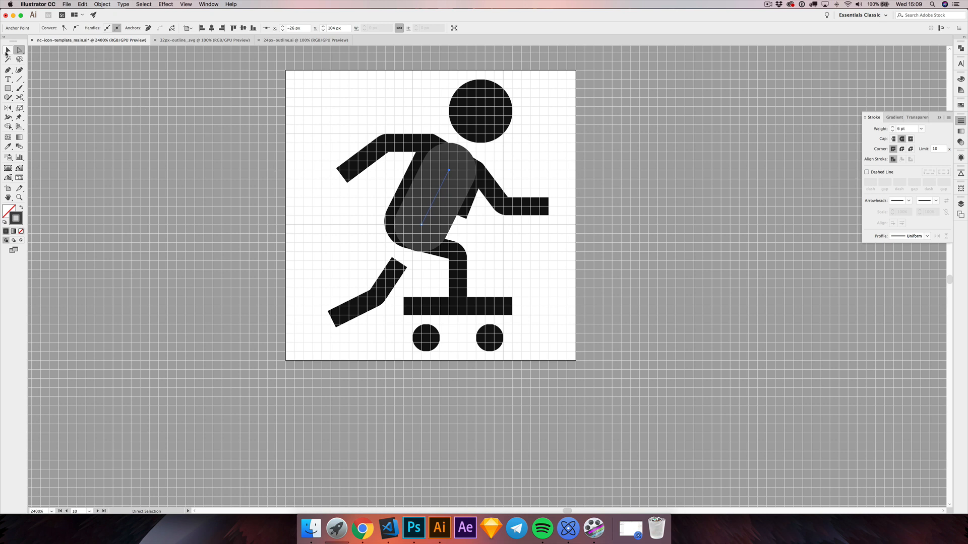
pyautogui.click(7, 50)
pyautogui.click(152, 194)
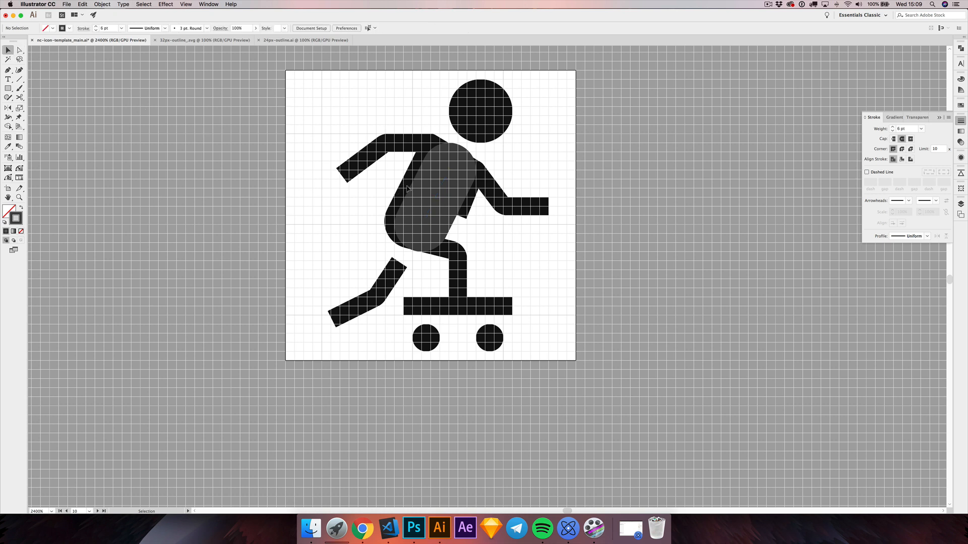
# Step: Bring the path that forms the back and front leg to the front, above the thick torso shape
pyautogui.click(408, 189)
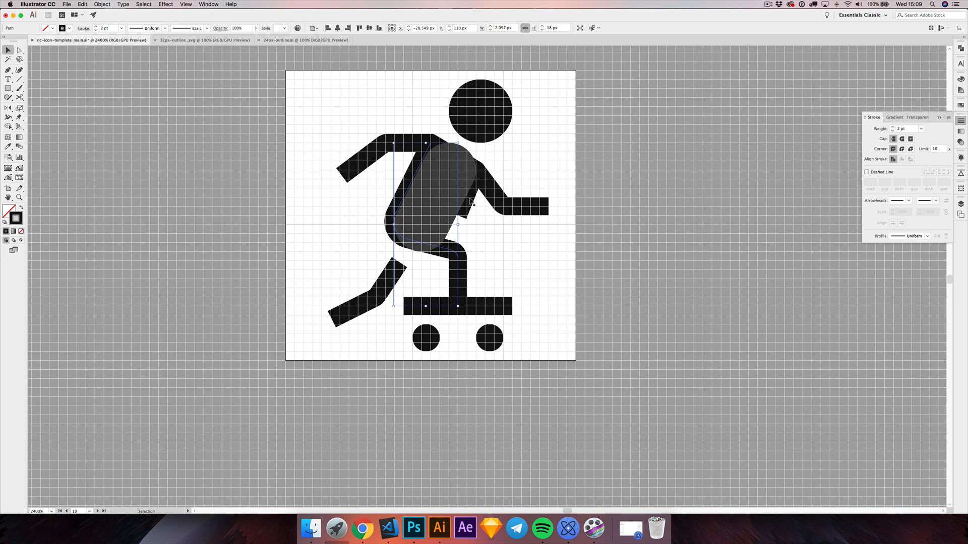
pyautogui.click(462, 230)
pyautogui.click(446, 255)
pyautogui.click(470, 226)
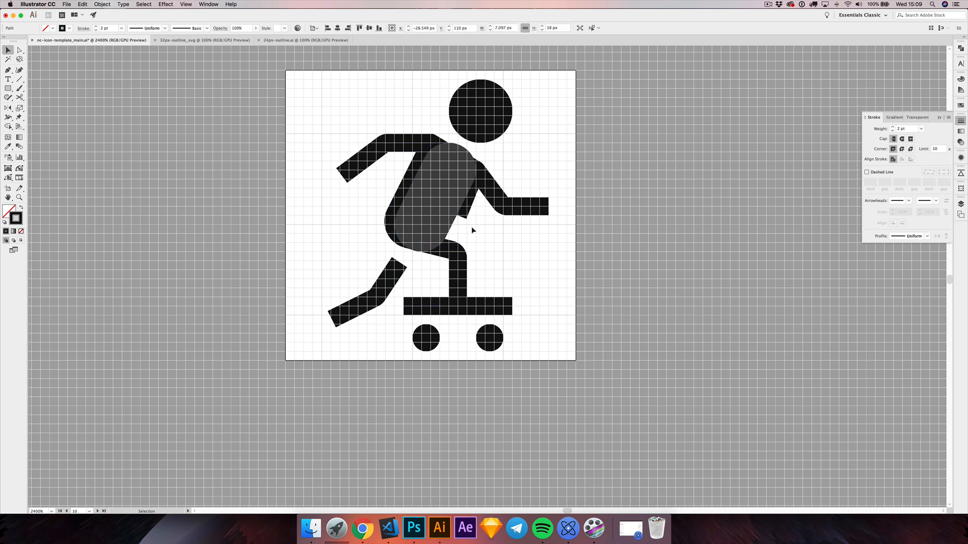
pyautogui.click(465, 248)
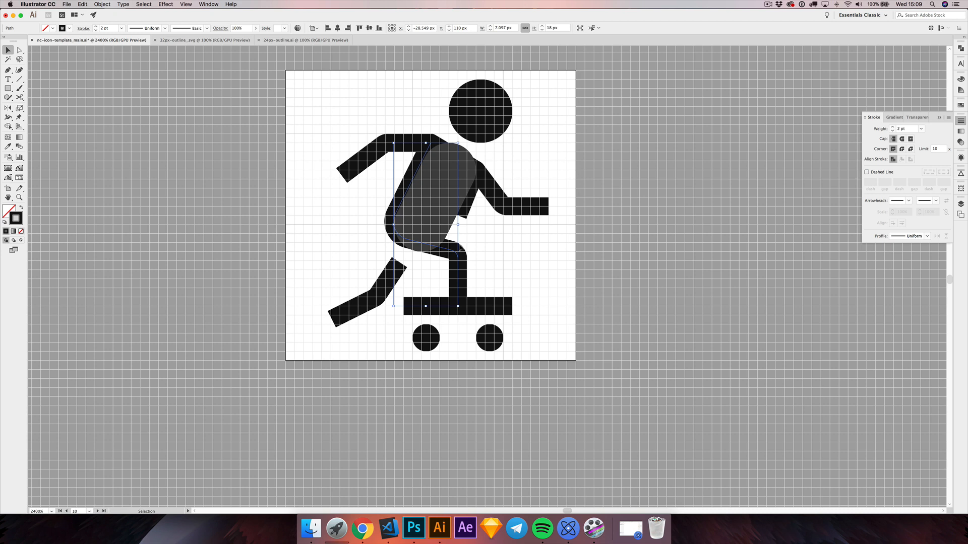
pyautogui.press('shift+super+bracketright')
# Step: Cut the back-and-leg path at the hip with the Scissors tool and delete the upper part that forms the back
pyautogui.press('shift+super+c')
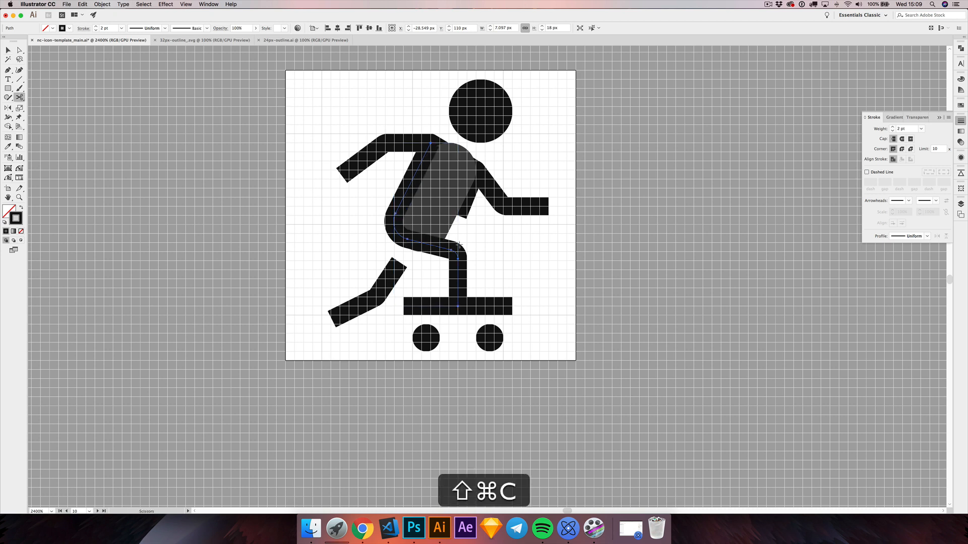
pyautogui.click(407, 239)
pyautogui.press('v')
pyautogui.click(379, 239)
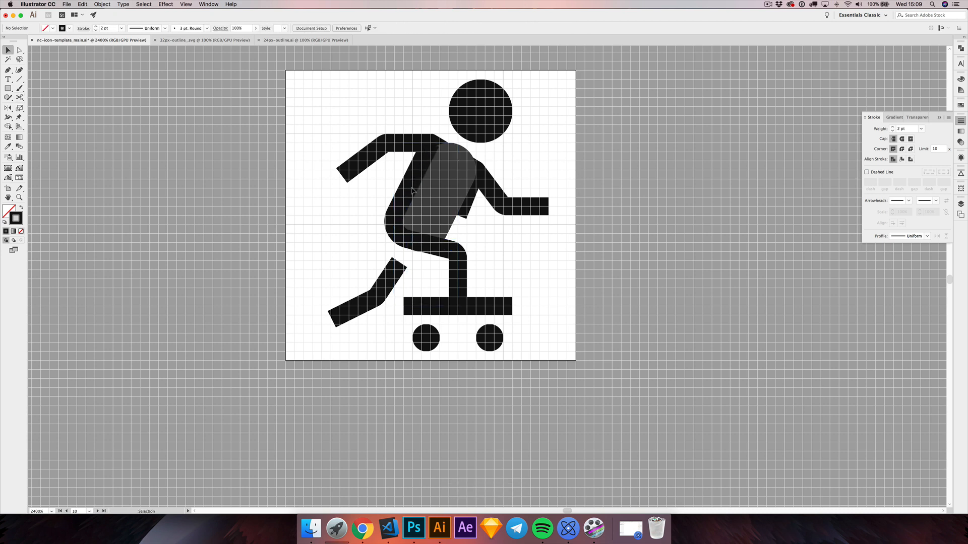
pyautogui.click(411, 191)
pyautogui.press('Delete')
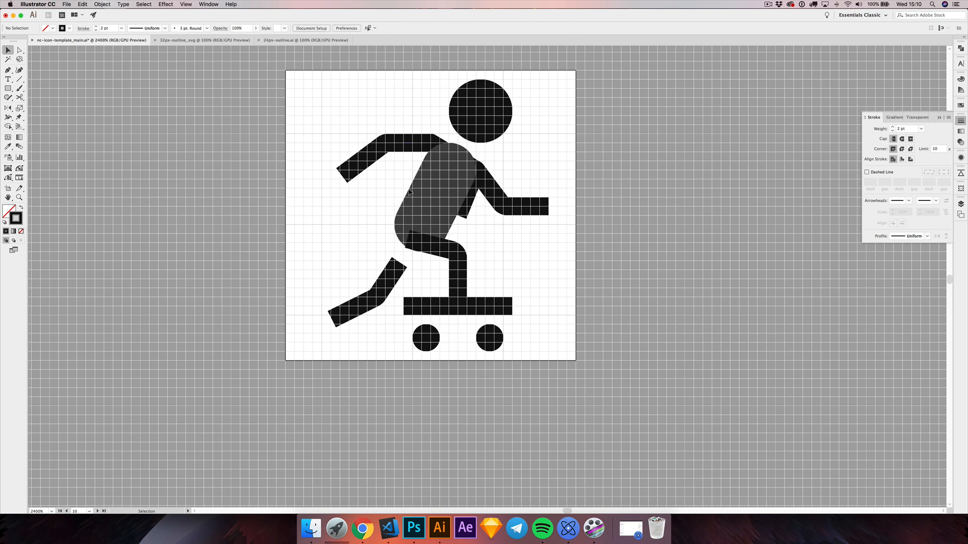
# Step: Delete the short chest stroke below the front shoulder and bring the path of both arms to the front
pyautogui.click(468, 203)
pyautogui.press('Delete')
pyautogui.moveTo(386, 171); pyautogui.dragTo(386, 171)
pyautogui.press('shift+super+bracketright')
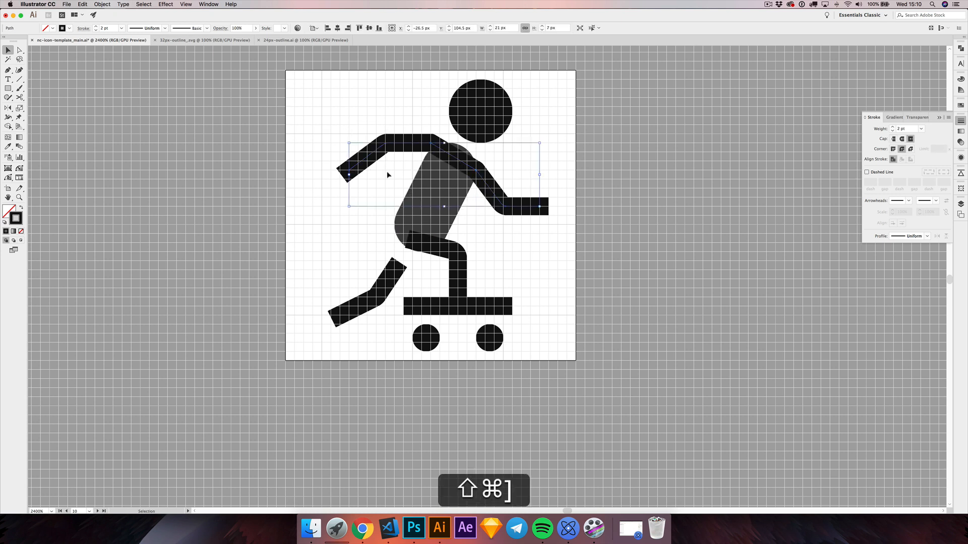
# Step: Cut the arms path at both shoulder anchor points and delete the segment between them
pyautogui.press('shift+super+c')
pyautogui.click(430, 143)
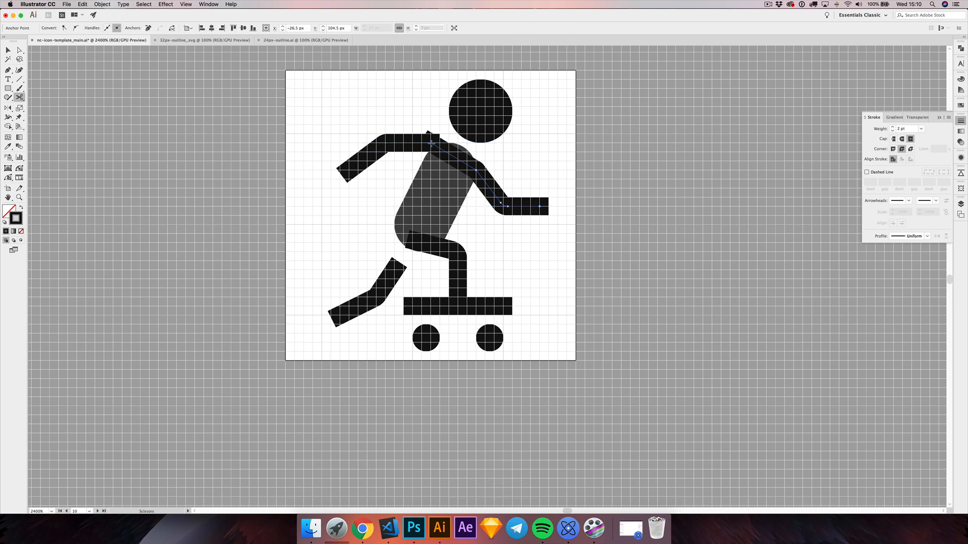
pyautogui.click(476, 170)
pyautogui.press('v')
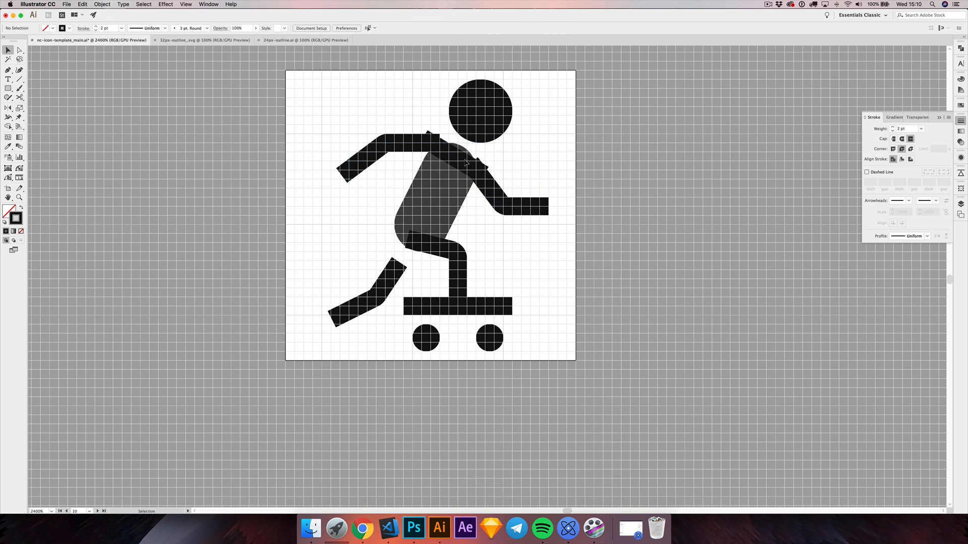
pyautogui.click(470, 161)
pyautogui.press('Delete')
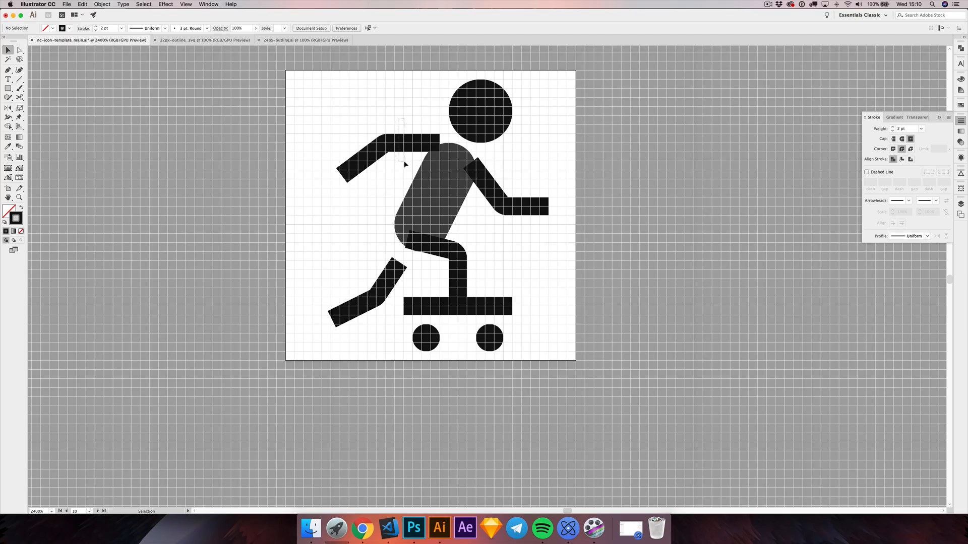
# Step: Cut the rear arm 2 px before its shoulder end with the Scissors tool and delete the cut-off end piece
pyautogui.click(401, 156)
pyautogui.click(20, 98)
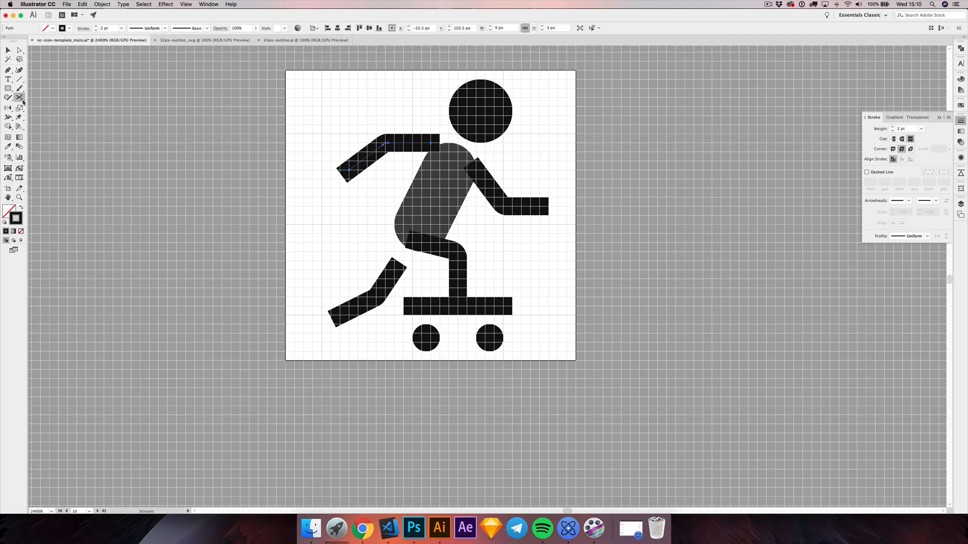
pyautogui.click(412, 144)
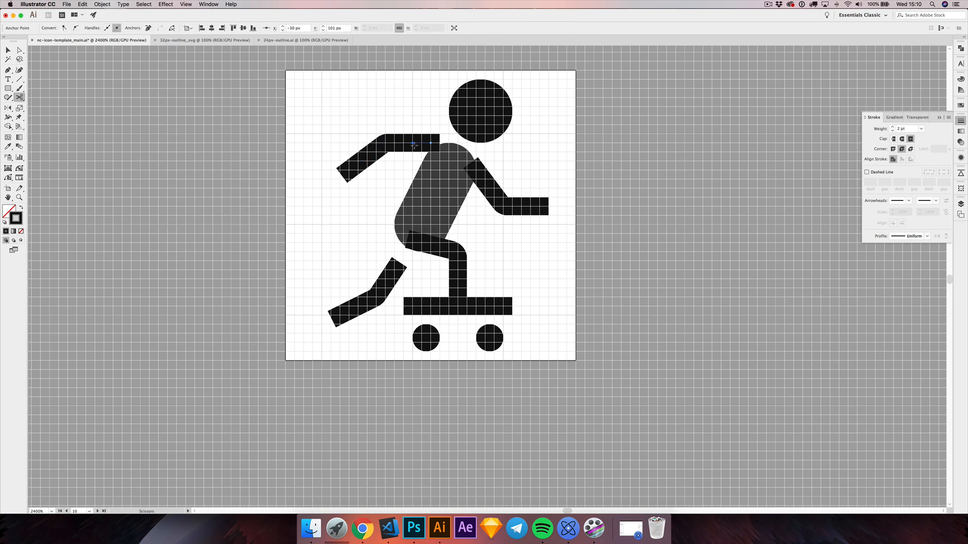
pyautogui.press('v')
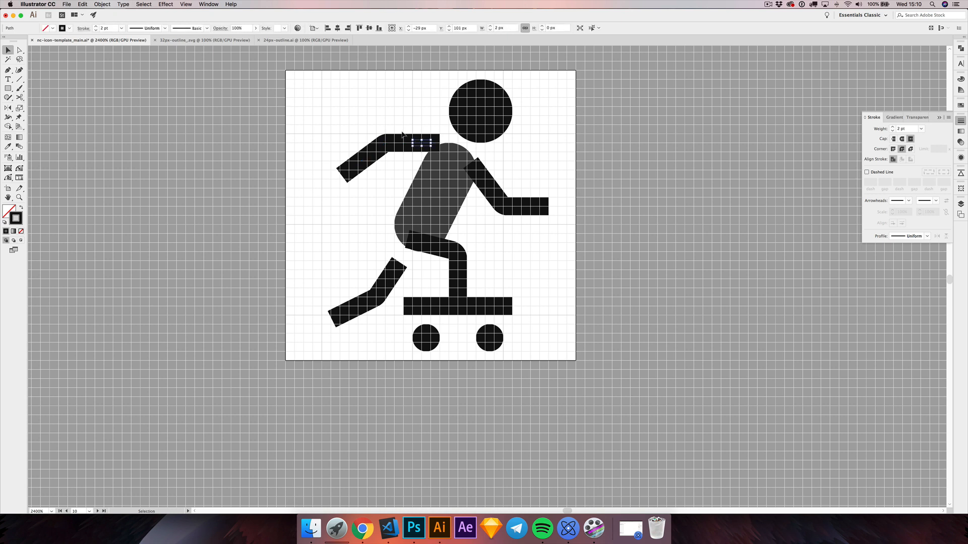
pyautogui.press('Delete')
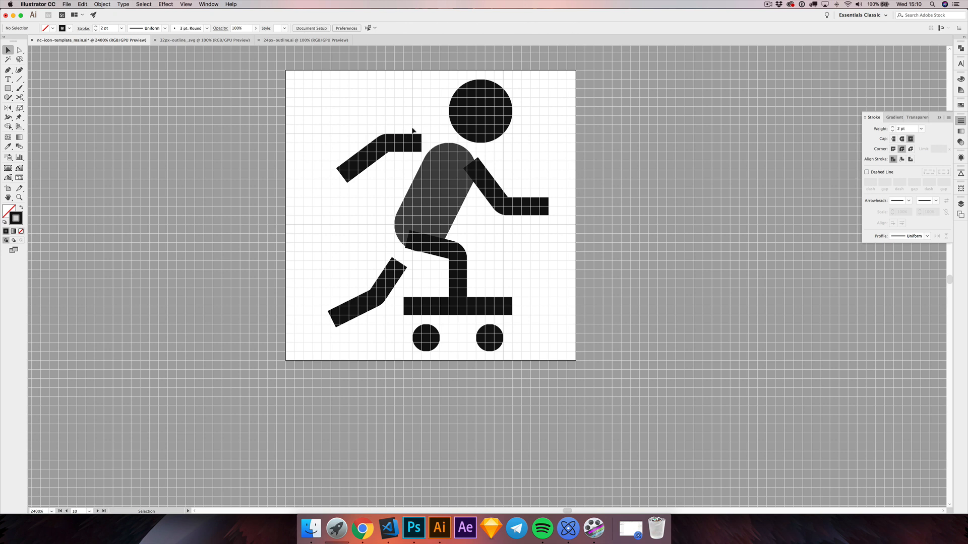
# Step: Move the shortened rear arm 2 px right and 1 px down so it overlaps the torso, and deselect it
pyautogui.hscroll(-2, 398, 132)
pyautogui.click(410, 158)
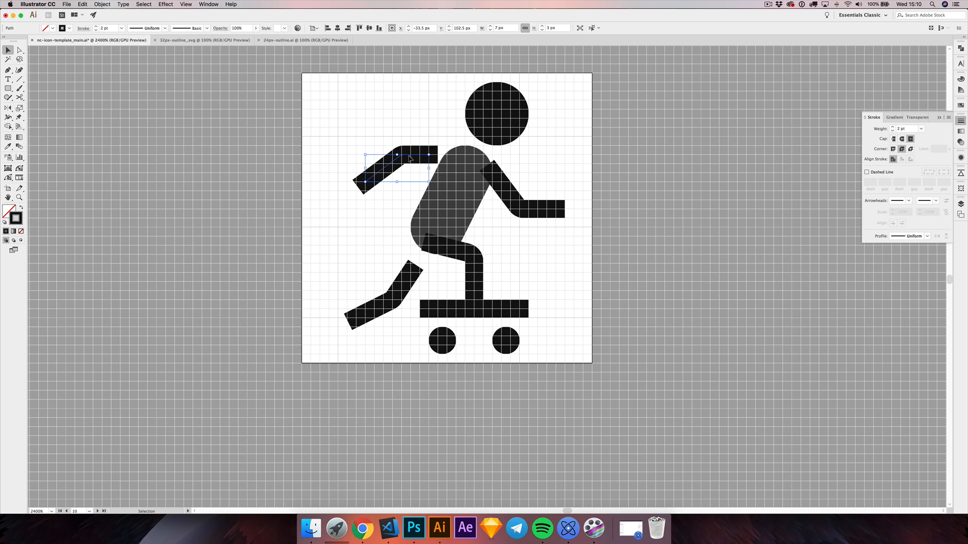
pyautogui.press('Right')
pyautogui.press('Right')
pyautogui.press('Down')
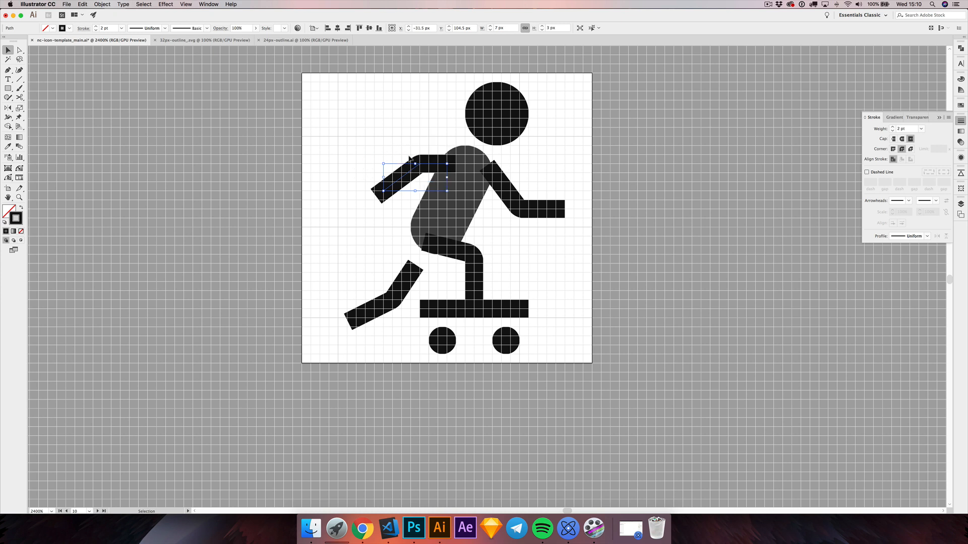
pyautogui.press('Up')
pyautogui.click(528, 188)
# Step: Remove the corner rounding from the elbows of both arms and from the knees so the joints are sharp
pyautogui.press('a')
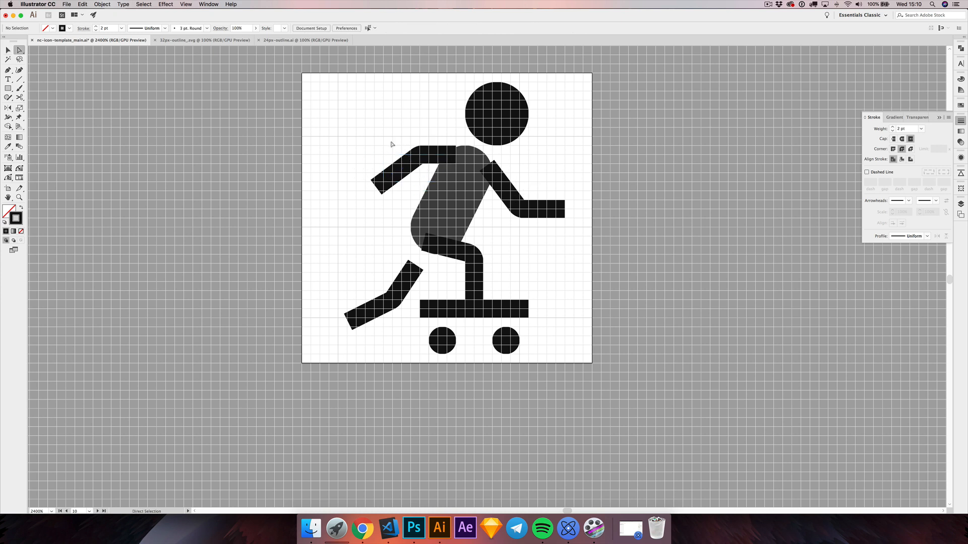
pyautogui.click(421, 158)
pyautogui.moveTo(410, 144); pyautogui.dragTo(410, 142)
pyautogui.click(409, 137)
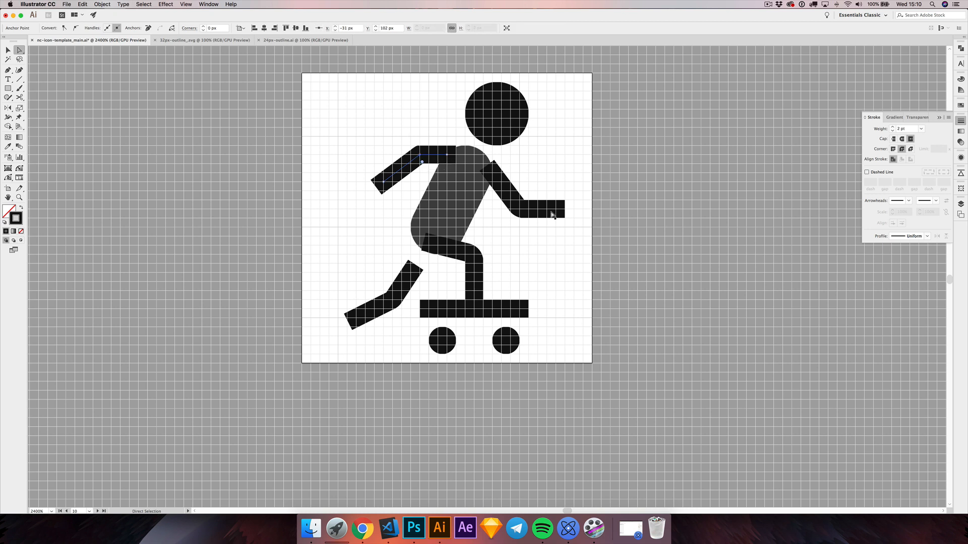
pyautogui.moveTo(533, 194); pyautogui.dragTo(502, 217)
pyautogui.moveTo(488, 249)
pyautogui.mouseDown()
pyautogui.moveTo(459, 266)
pyautogui.moveTo(479, 255)
pyautogui.mouseUp()
pyautogui.moveTo(378, 289); pyautogui.dragTo(401, 312)
# Step: Apply a Round Join to the stroke corners of both arms and both legs
pyautogui.click(8, 51)
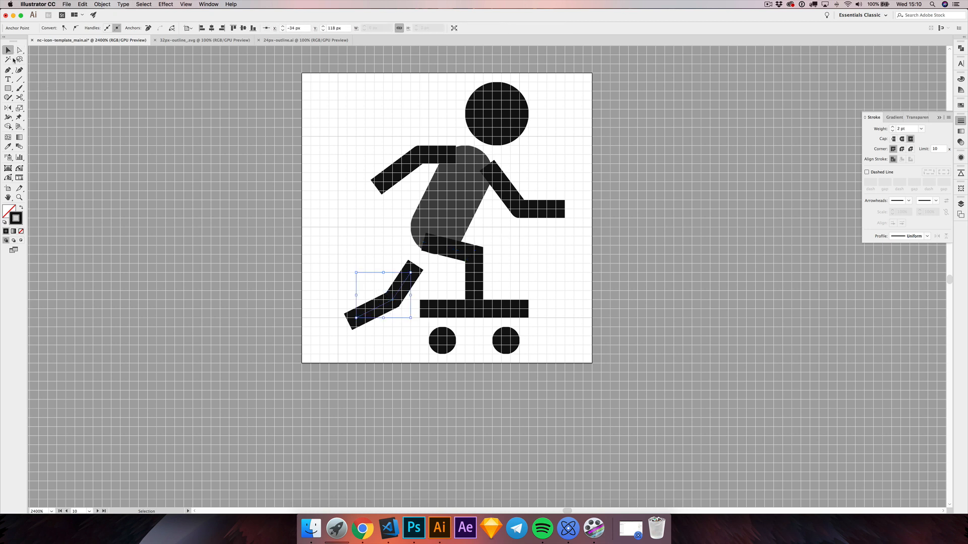
pyautogui.moveTo(423, 171); pyautogui.dragTo(385, 161)
pyautogui.keyDown('shift'); pyautogui.click(473, 285); pyautogui.keyUp('shift')
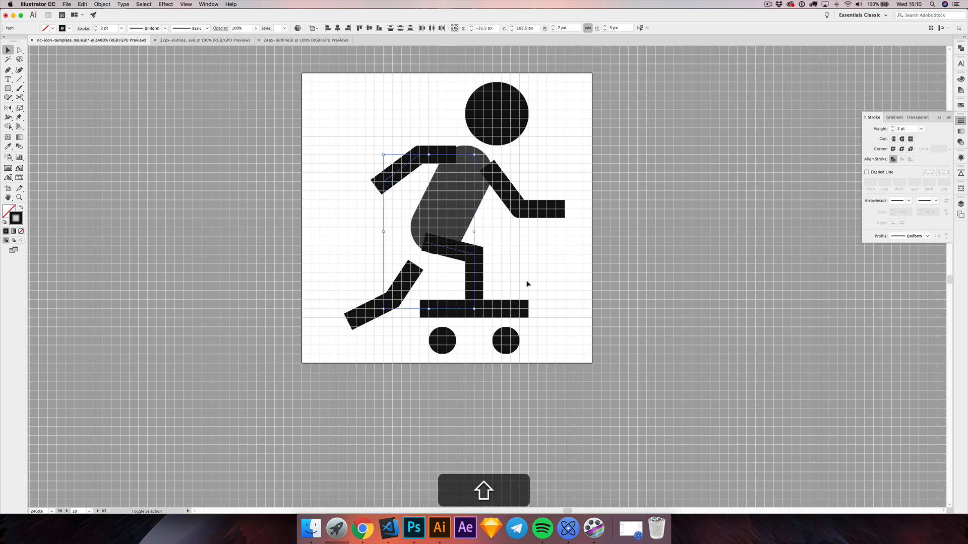
pyautogui.keyDown('shift'); pyautogui.click(540, 203); pyautogui.keyUp('shift')
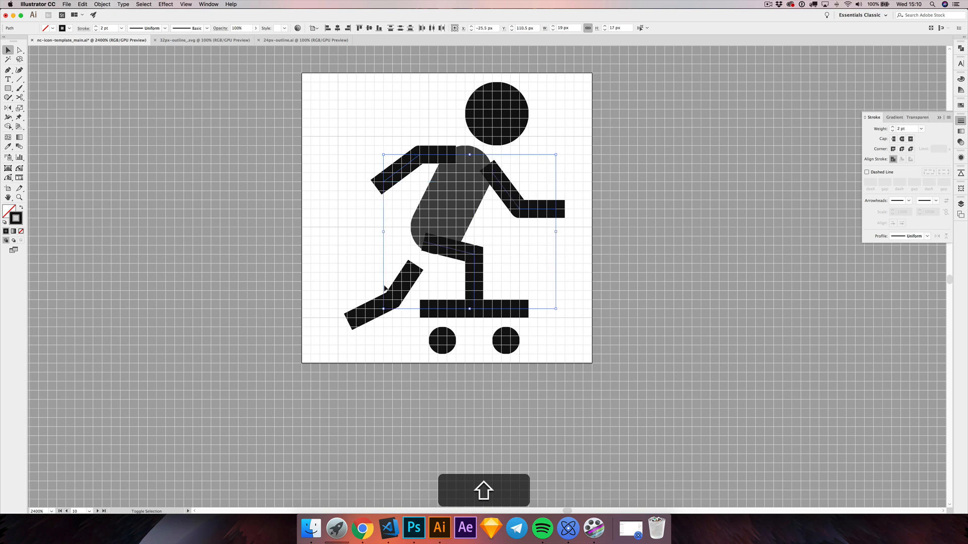
pyautogui.keyDown('shift'); pyautogui.click(404, 302); pyautogui.keyUp('shift')
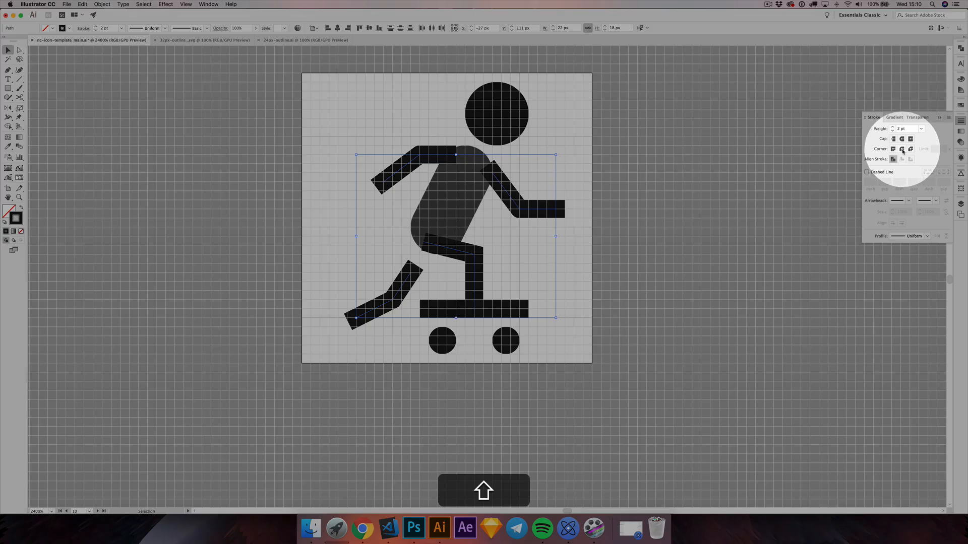
pyautogui.click(902, 149)
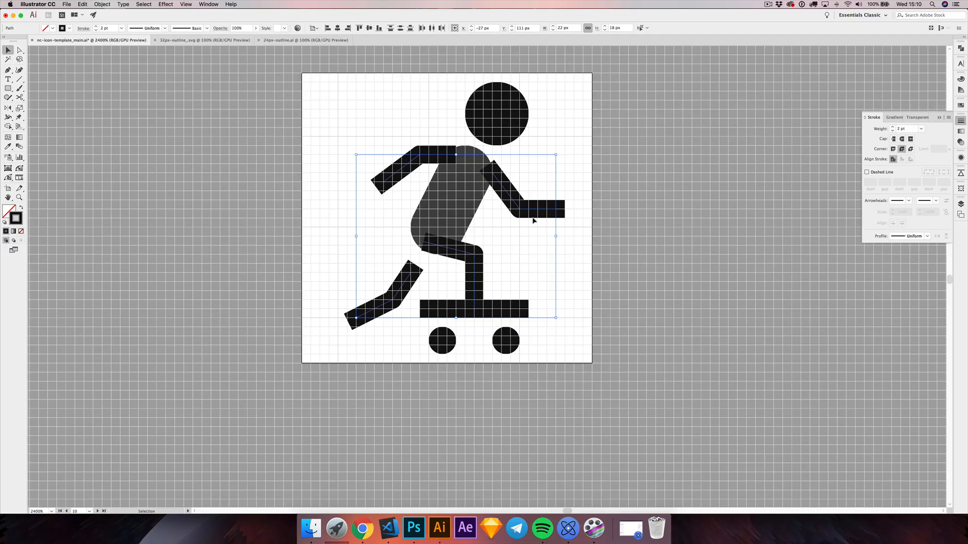
pyautogui.click(534, 221)
# Step: Inspect the elbow anchor points of the front and rear arms, and deselect them
pyautogui.press('a')
pyautogui.click(519, 208)
pyautogui.moveTo(523, 203); pyautogui.dragTo(509, 219)
pyautogui.click(529, 191)
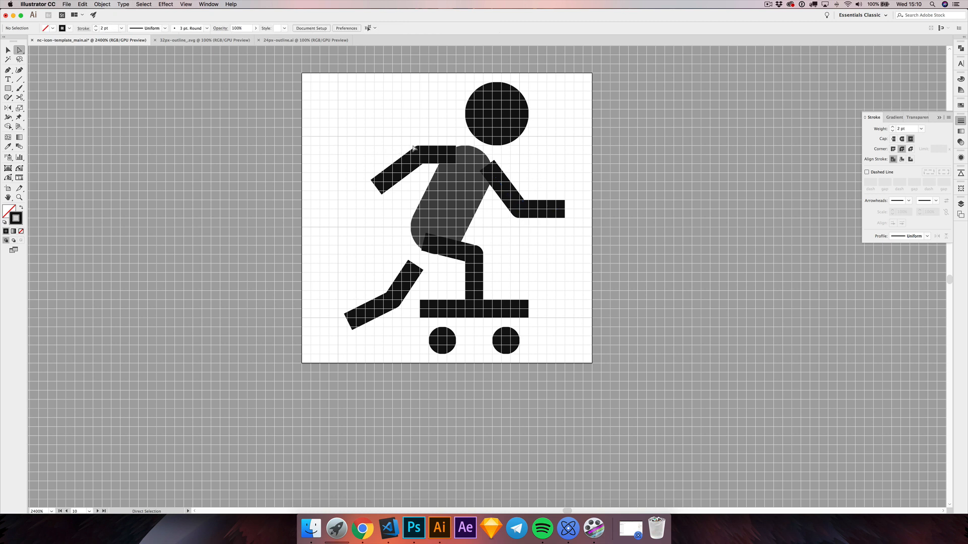
pyautogui.moveTo(414, 146); pyautogui.dragTo(426, 164)
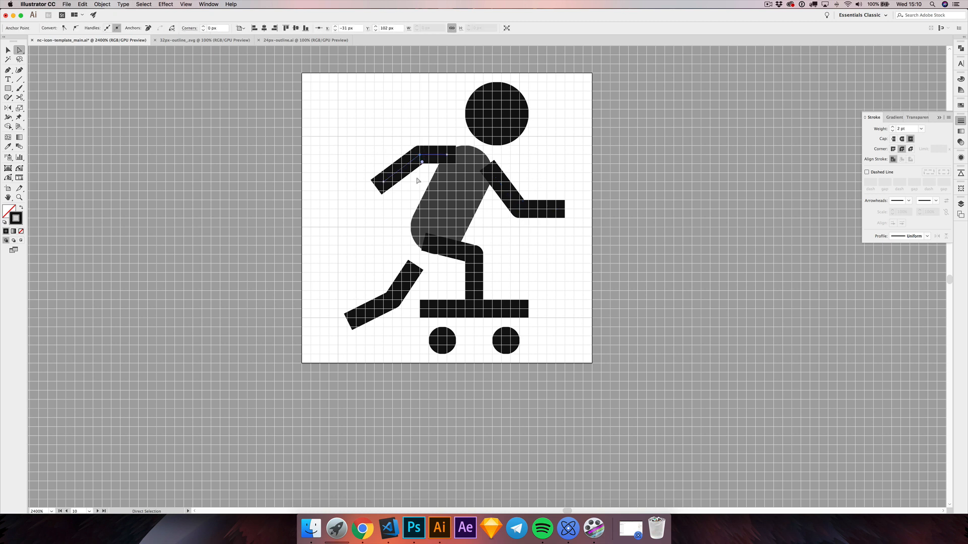
pyautogui.click(333, 219)
pyautogui.press('v')
# Step: Compare the outline and solid icons at actual size and 300% with grid and artboards hidden, and restore the artboards and grid
pyautogui.hscroll(-5, 333, 219)
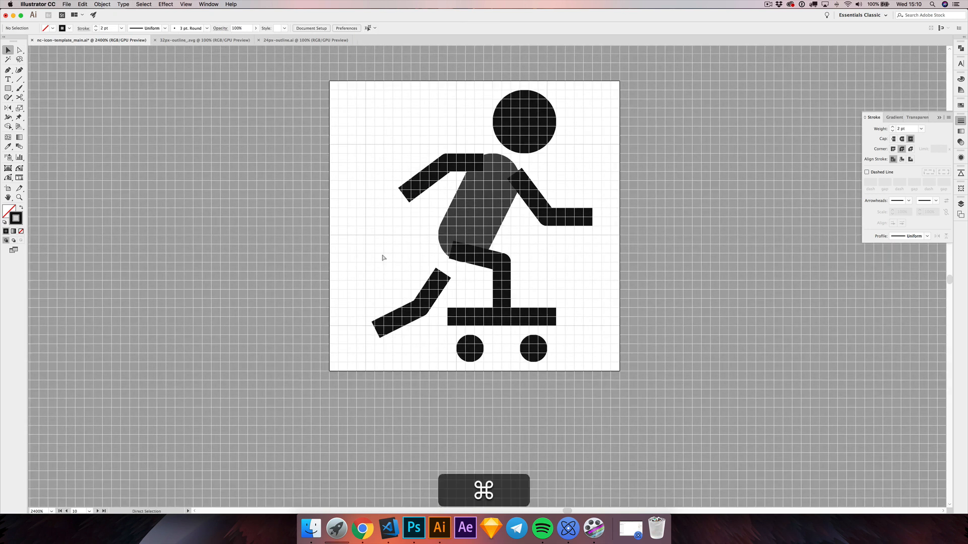
pyautogui.press('super+minus')
pyautogui.press('super+minus')
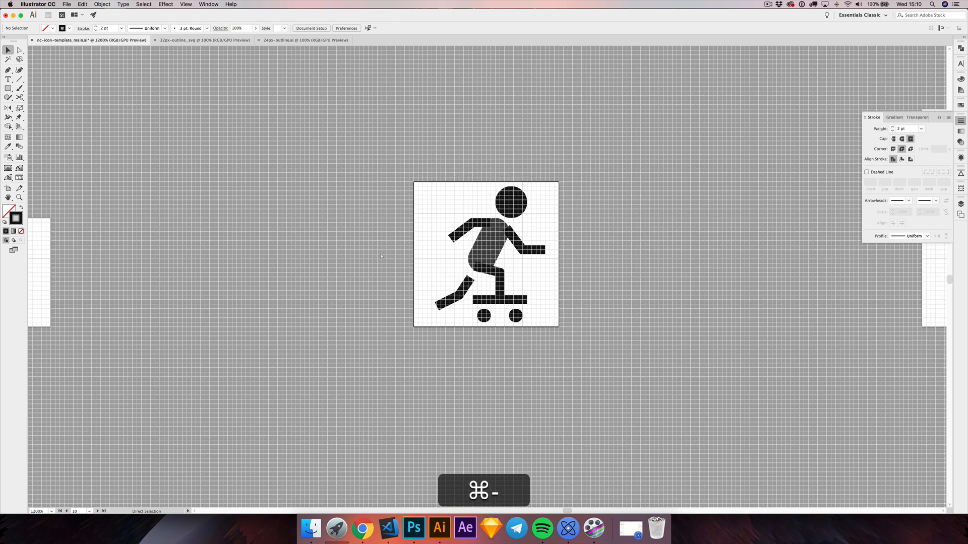
pyautogui.press('super+1')
pyautogui.press('super+apostrophe')
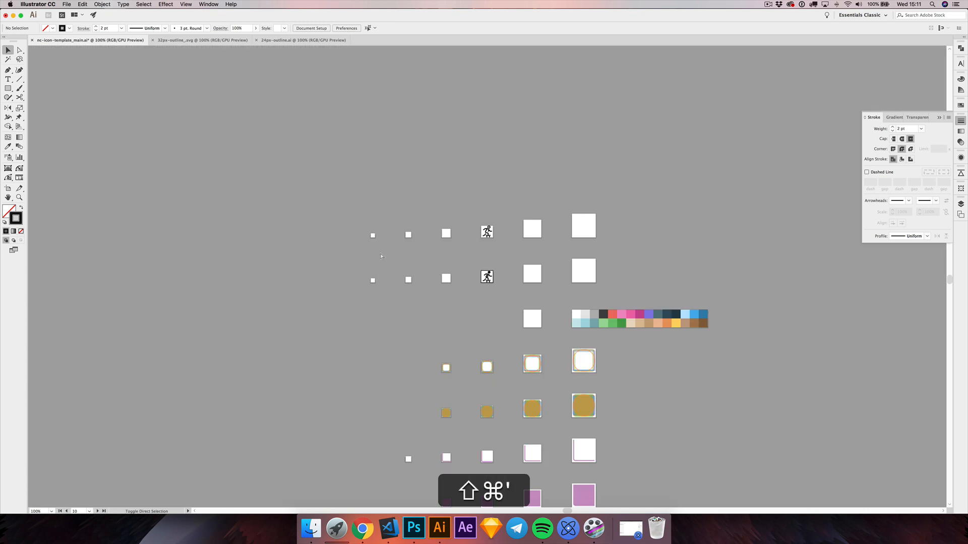
pyautogui.press('shift+super+h')
pyautogui.press('super+equal')
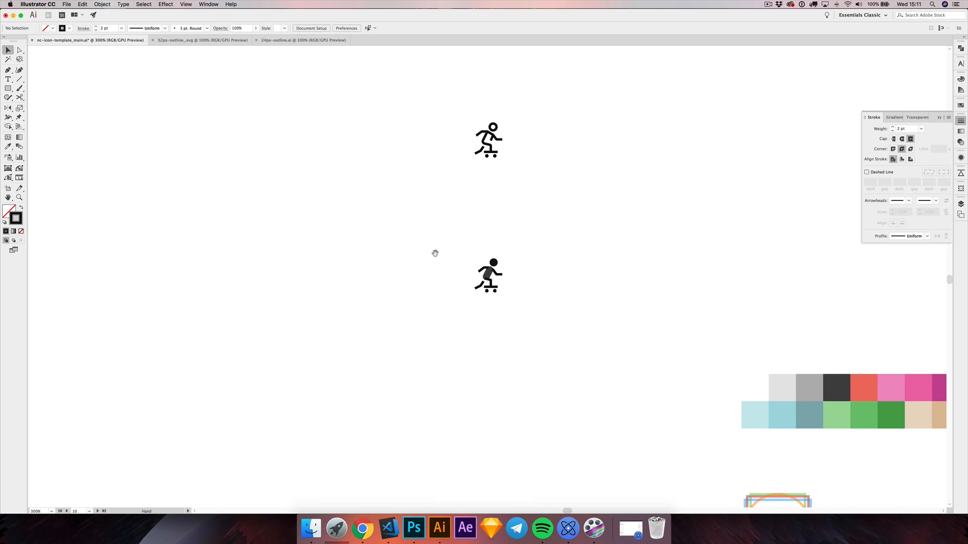
pyautogui.moveTo(434, 253); pyautogui.dragTo(394, 243)
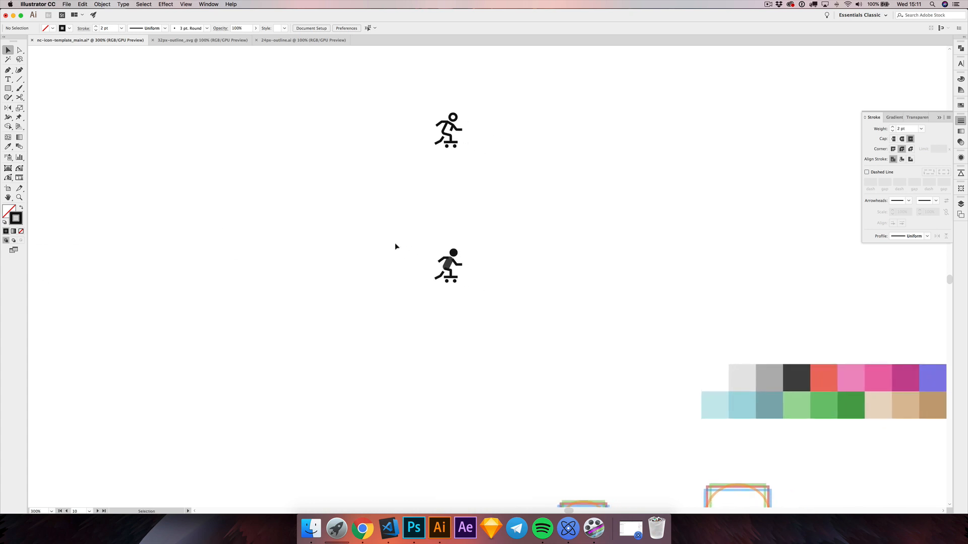
pyautogui.scroll(3, 452, 268)
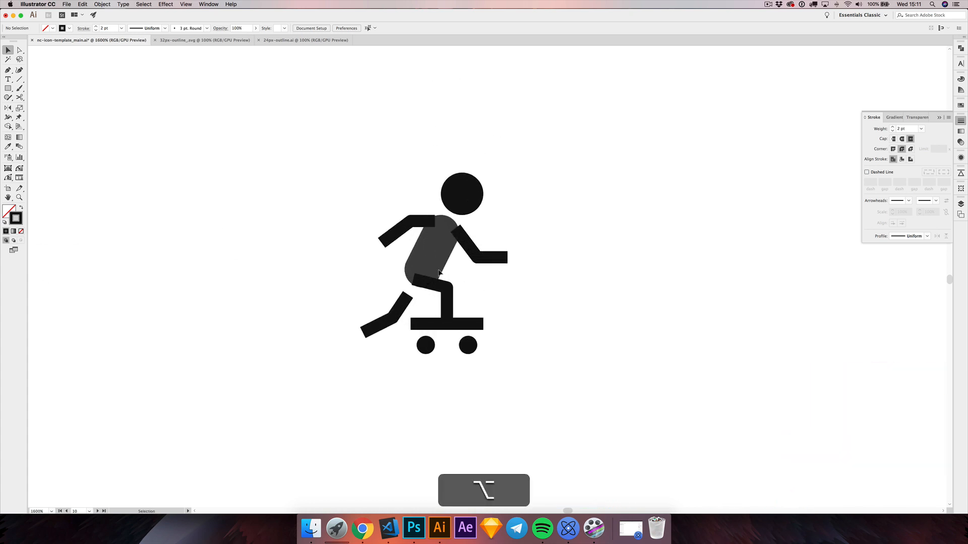
pyautogui.moveTo(479, 284); pyautogui.dragTo(499, 274)
pyautogui.press('shift+super+h')
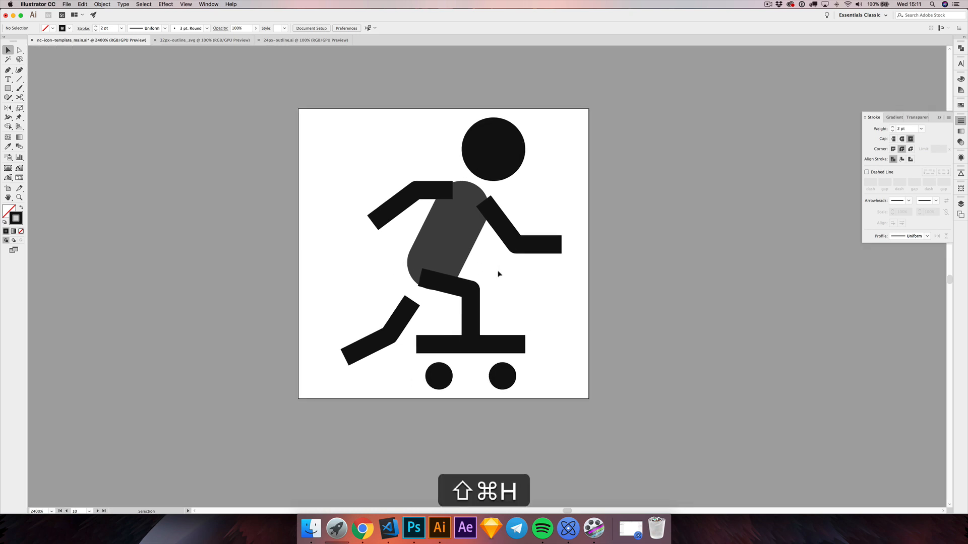
pyautogui.press('super+apostrophe')
pyautogui.press('alt+super+apostrophe')
# Step: Thicken both arms and both legs to a 3 pt stroke weight and deselect them
pyautogui.scroll(1, 428, 225)
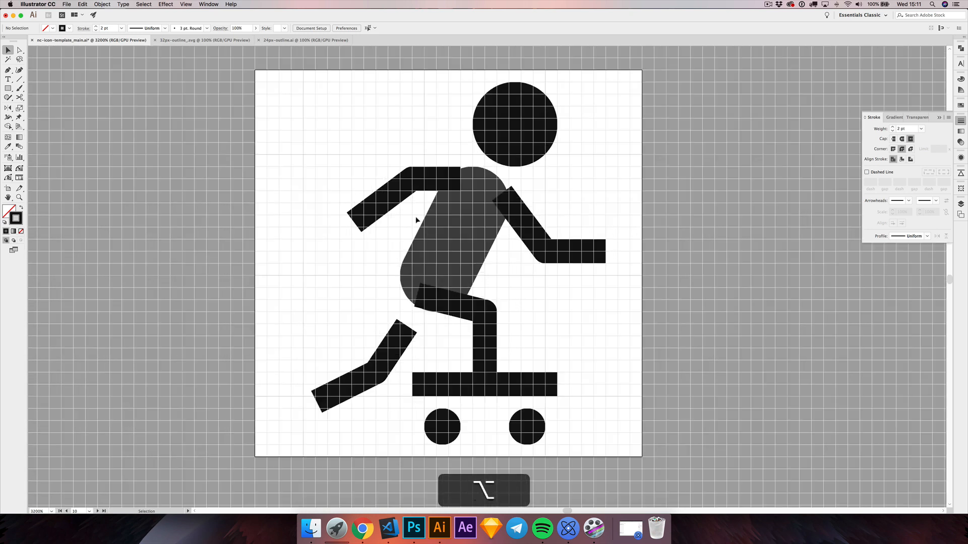
pyautogui.moveTo(396, 203); pyautogui.dragTo(399, 212)
pyautogui.moveTo(362, 357); pyautogui.dragTo(397, 391)
pyautogui.moveTo(460, 332); pyautogui.dragTo(524, 341)
pyautogui.moveTo(552, 216); pyautogui.dragTo(586, 281)
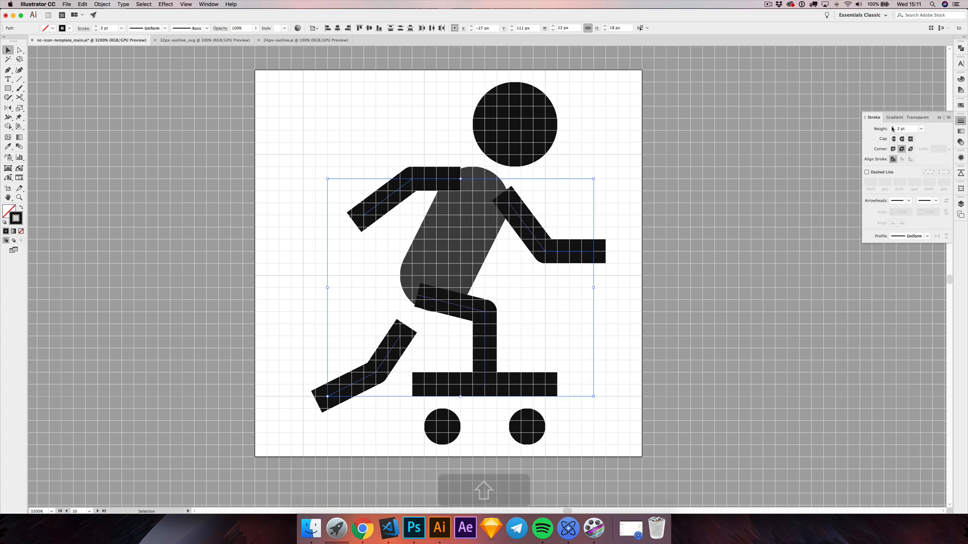
pyautogui.click(892, 127)
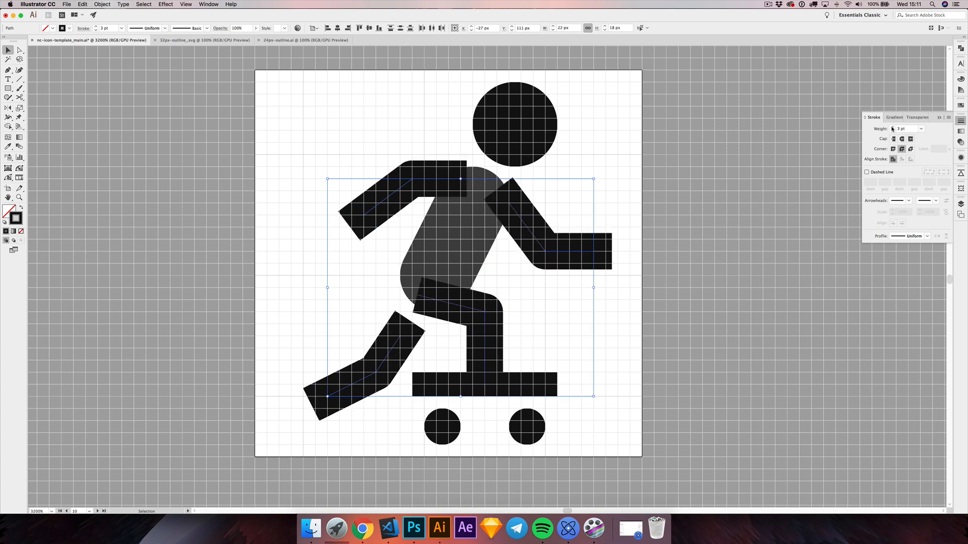
pyautogui.click(681, 173)
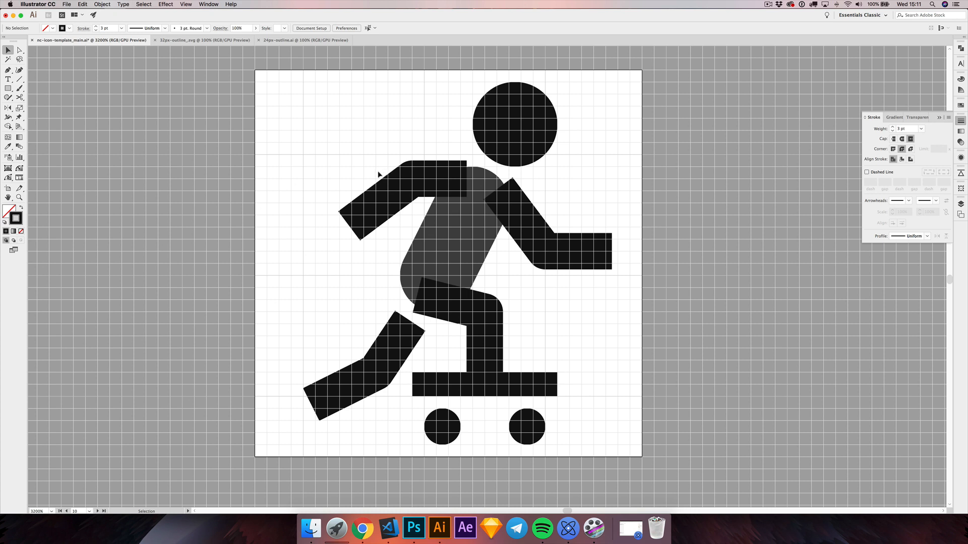
# Step: Move the rear arm's elbow anchor 1 px to the left
pyautogui.moveTo(380, 172); pyautogui.dragTo(395, 225)
pyautogui.press('a')
pyautogui.click(412, 179)
pyautogui.moveTo(412, 181); pyautogui.dragTo(400, 179)
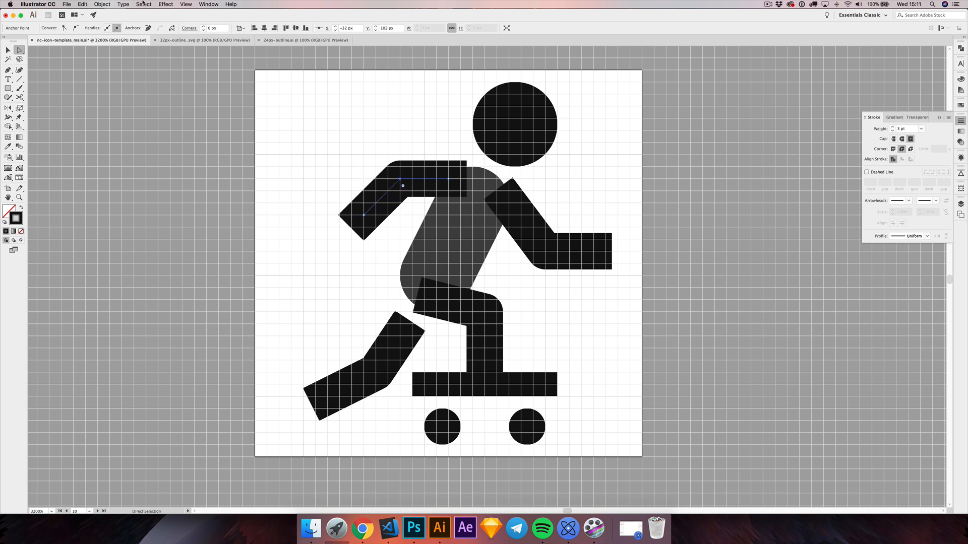
# Step: Turn on Snap to Pixel and realign the rear arm's anchors, with the shoulder at X -26.5, Y 102.5 px and the upper arm horizontal
pyautogui.click(180, 4)
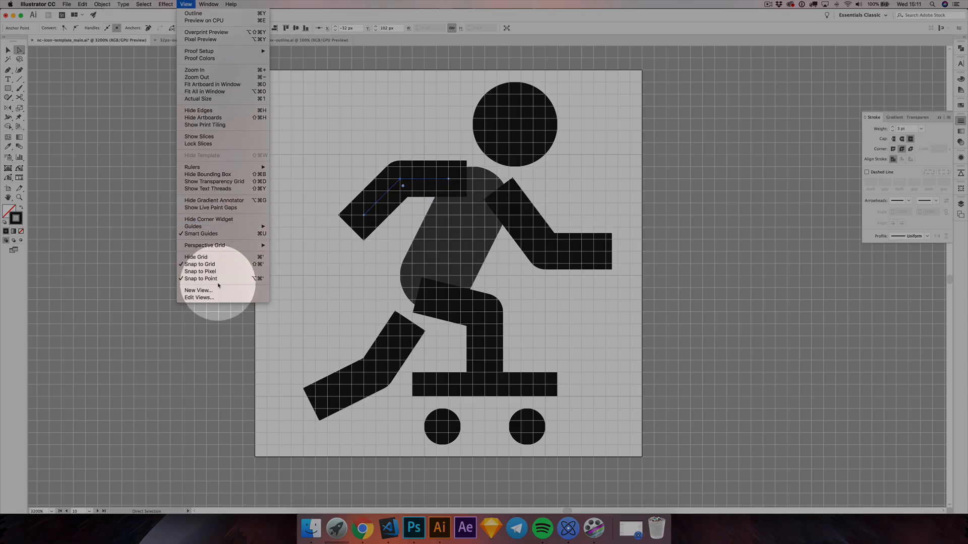
pyautogui.click(216, 271)
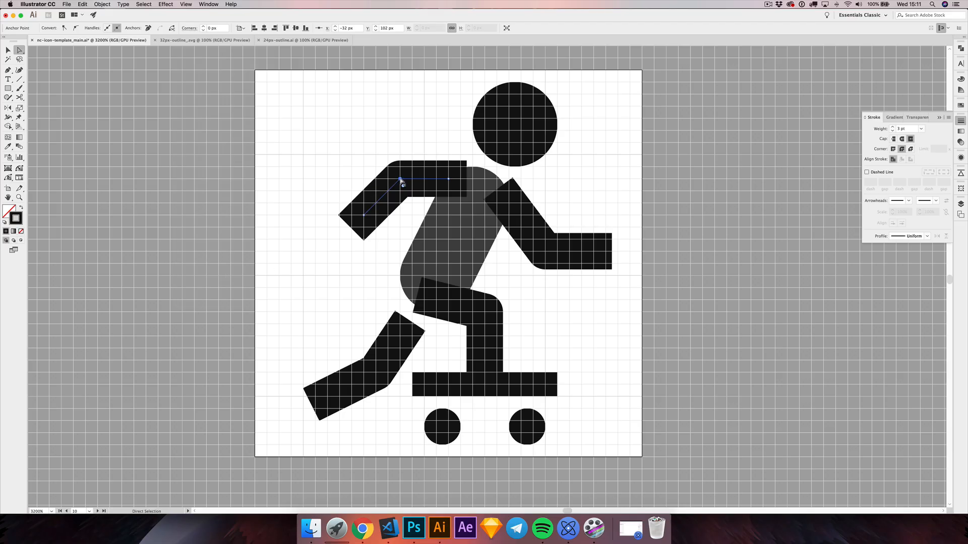
pyautogui.moveTo(400, 180); pyautogui.dragTo(453, 174)
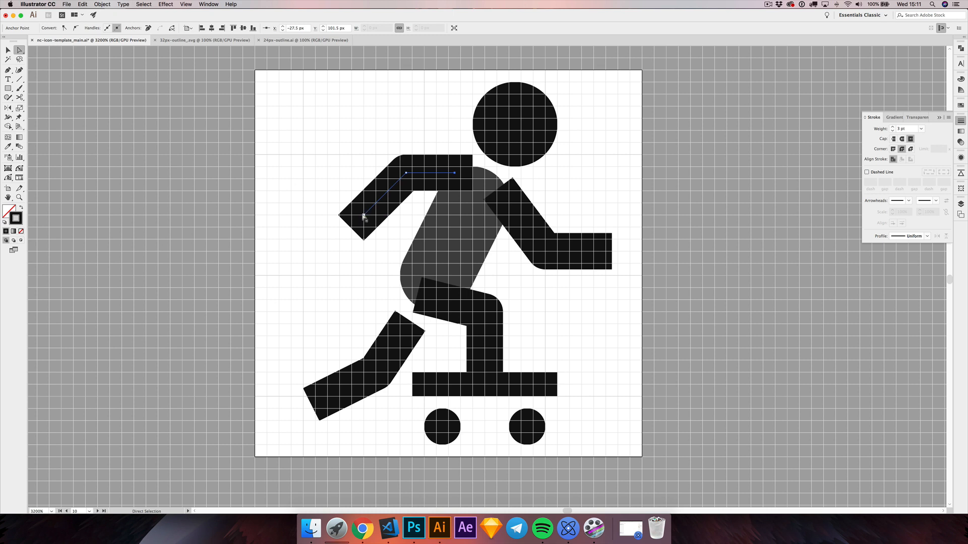
pyautogui.moveTo(363, 217); pyautogui.dragTo(368, 210)
pyautogui.moveTo(454, 172); pyautogui.dragTo(464, 184)
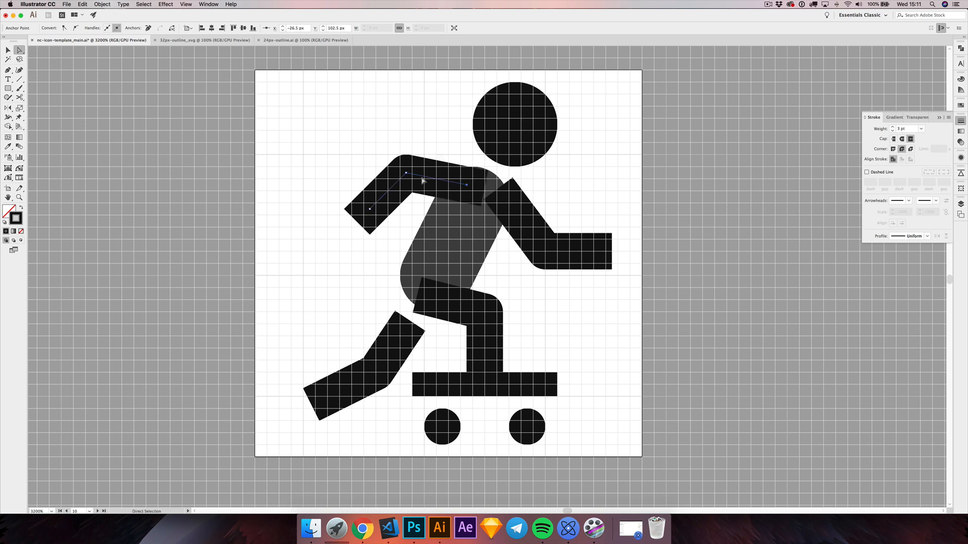
pyautogui.moveTo(406, 173); pyautogui.dragTo(372, 223)
pyautogui.press('super+shift+a')
pyautogui.press('Up')
pyautogui.press('super+shift+a')
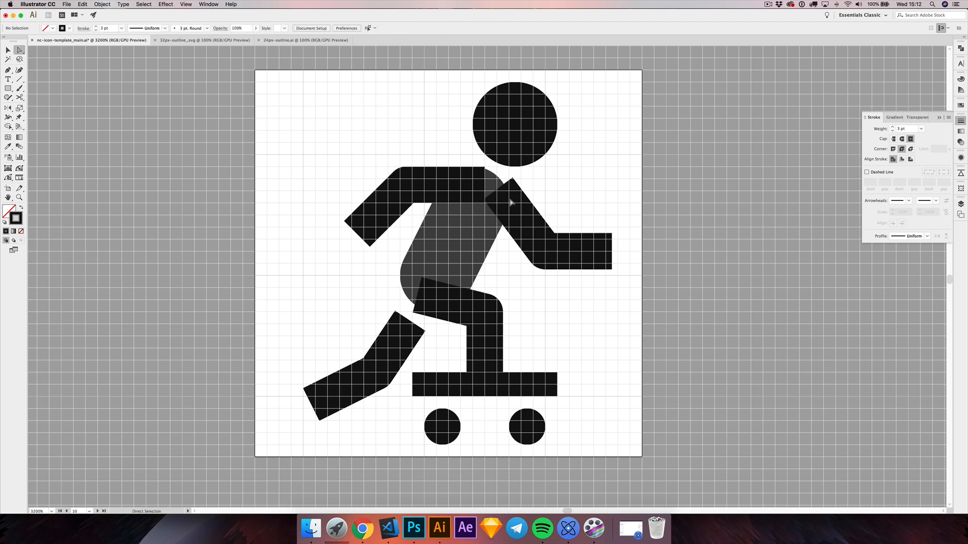
# Step: Move the front arm by -0.5 px horizontally and -0.5 px vertically, and deselect it
pyautogui.click(8, 50)
pyautogui.moveTo(556, 211); pyautogui.dragTo(585, 288)
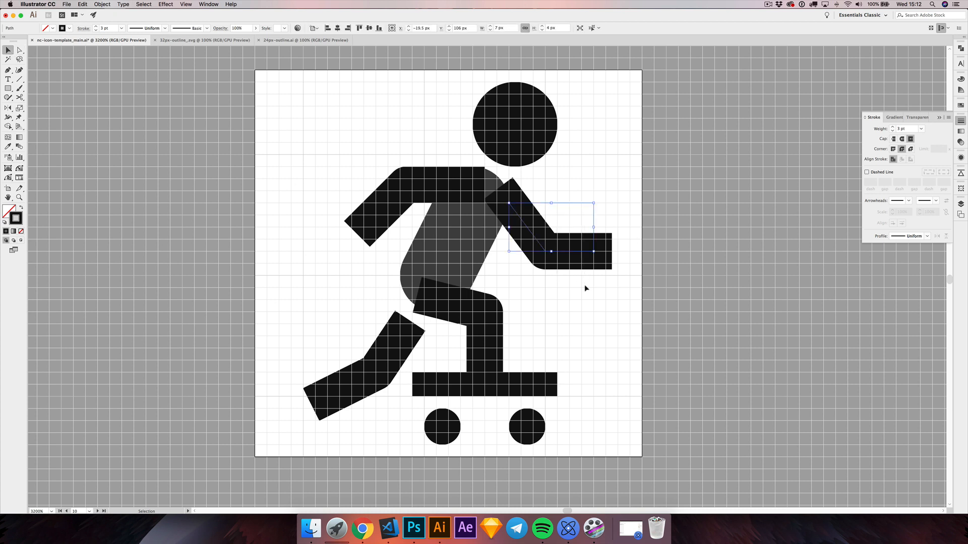
pyautogui.press('super+shift+m')
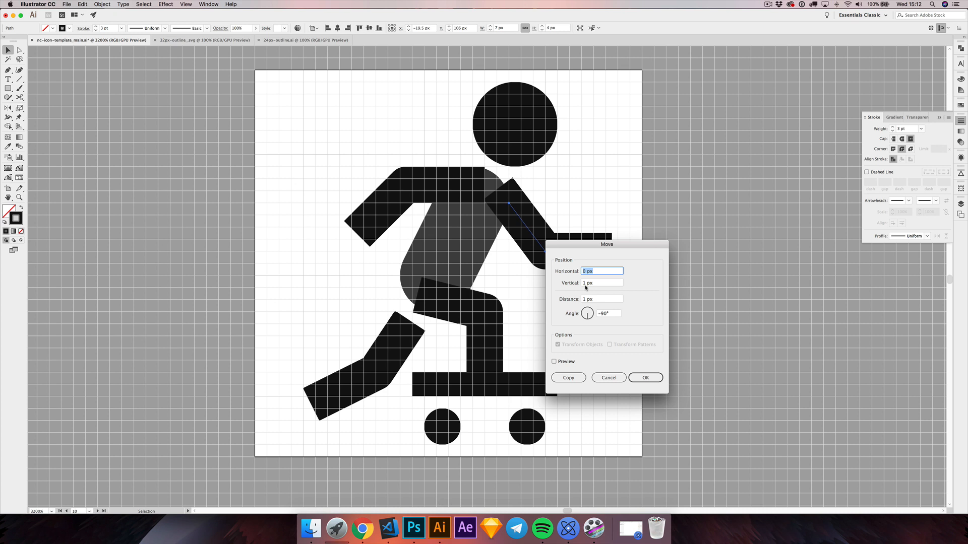
pyautogui.write('-0.5')
pyautogui.press('Tab')
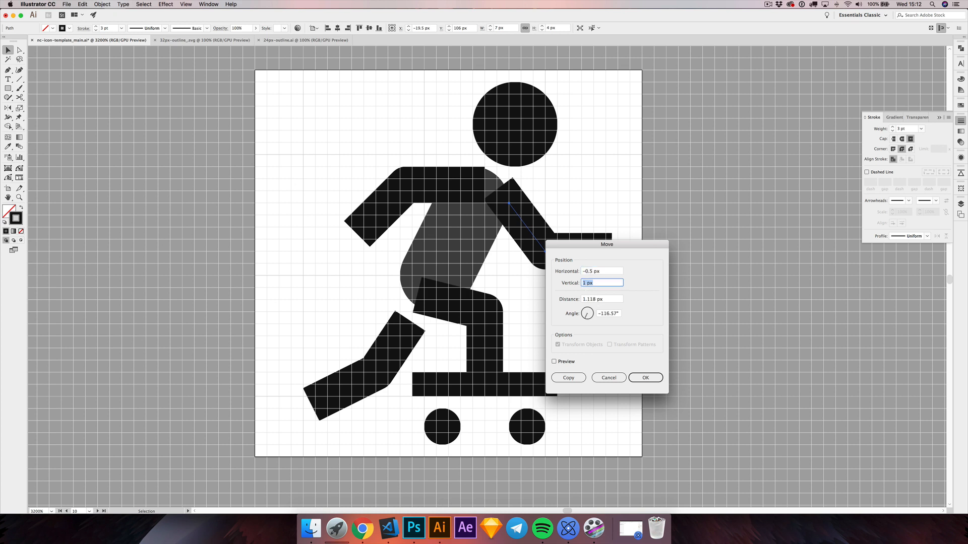
pyautogui.write('-0.5')
pyautogui.press('Return')
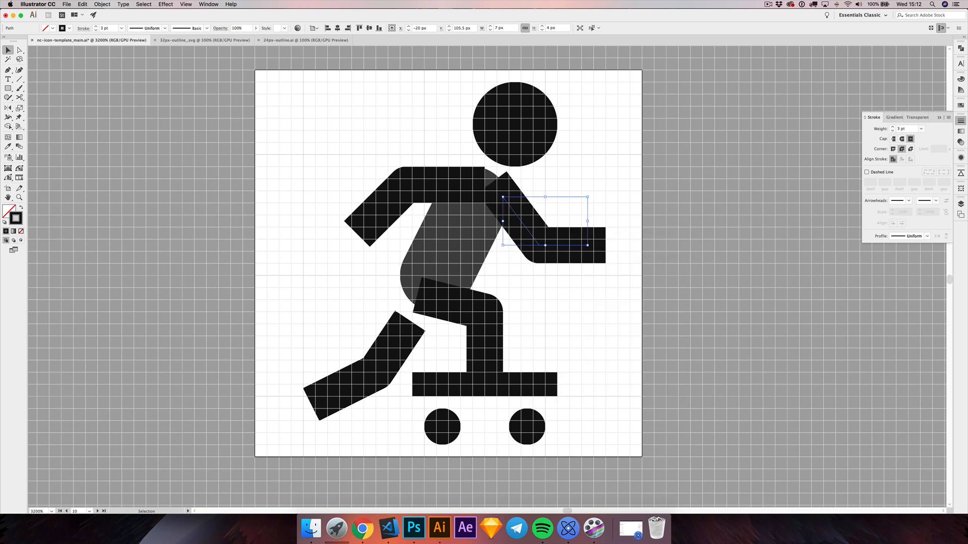
pyautogui.click(629, 253)
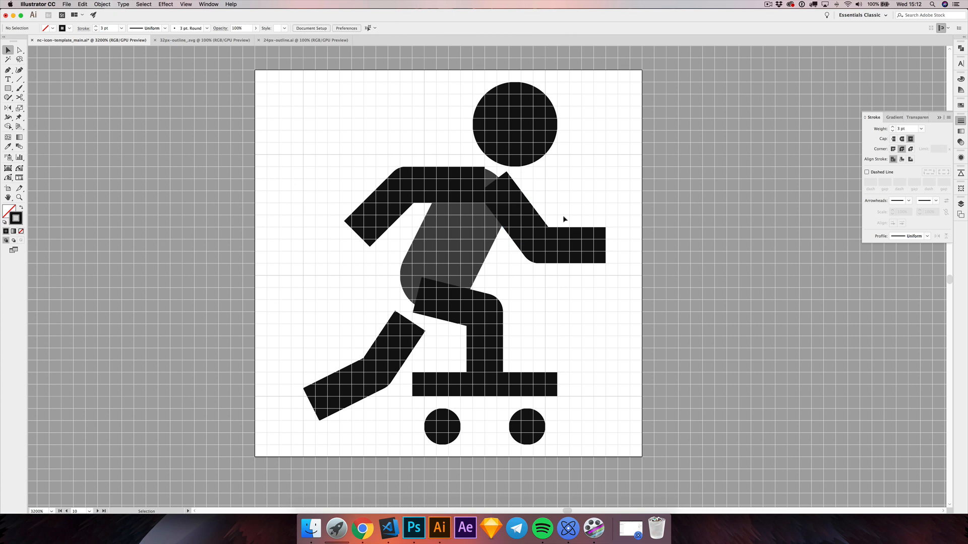
# Step: Shift the front leg's hip anchor about 1 px right and 1 px up, deeper into the torso
pyautogui.press('a')
pyautogui.click(483, 332)
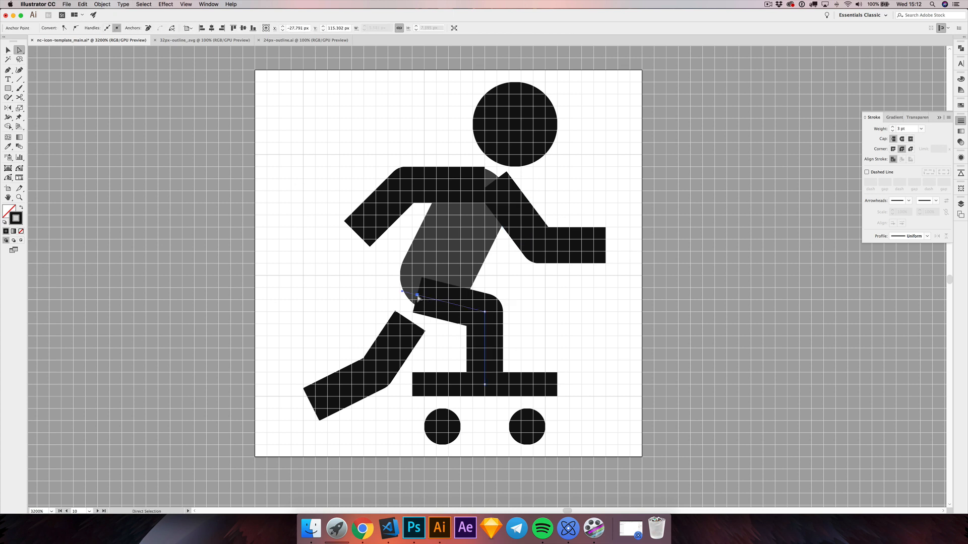
pyautogui.moveTo(418, 298); pyautogui.dragTo(432, 284)
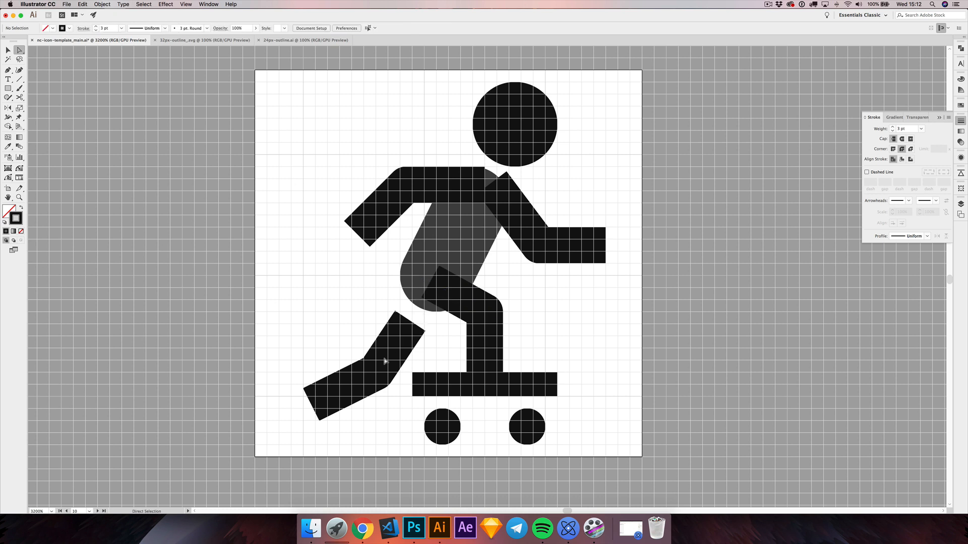
# Step: Place the rear leg's hip anchor at X -30.5, Y 111.5, foot at X -37.5, Y 118.5 and knee at X -33.5, Y 116.5 px
pyautogui.click(401, 337)
pyautogui.moveTo(401, 337); pyautogui.dragTo(406, 294)
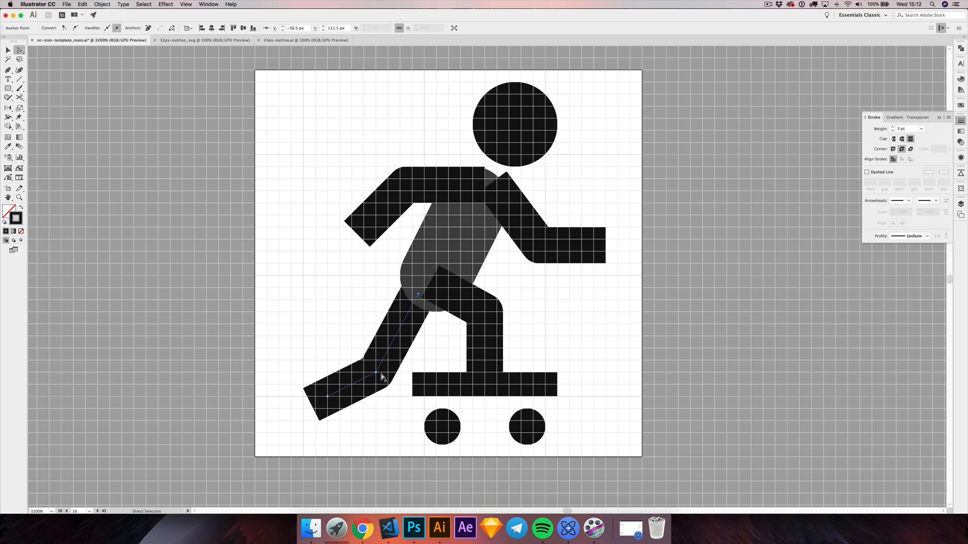
pyautogui.moveTo(381, 377); pyautogui.dragTo(400, 358)
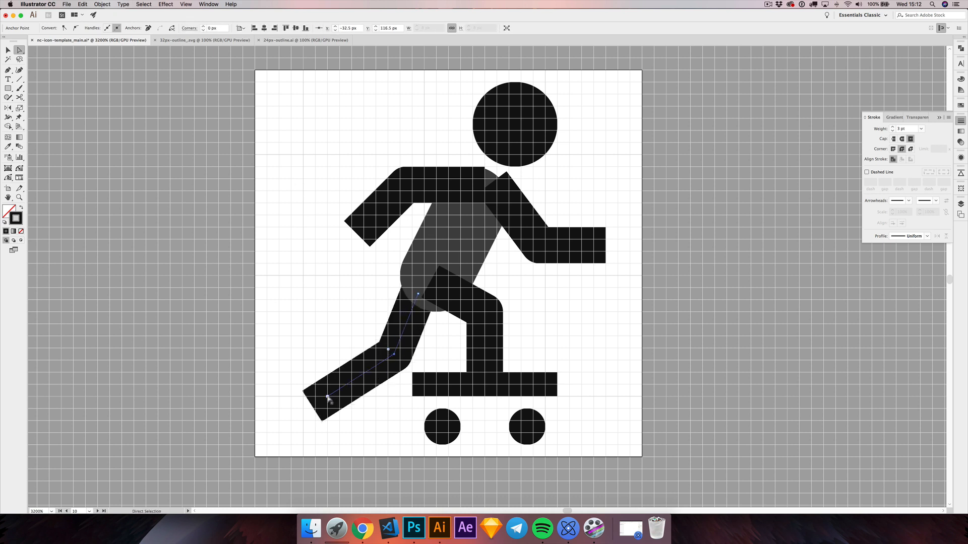
pyautogui.moveTo(328, 399); pyautogui.dragTo(333, 378)
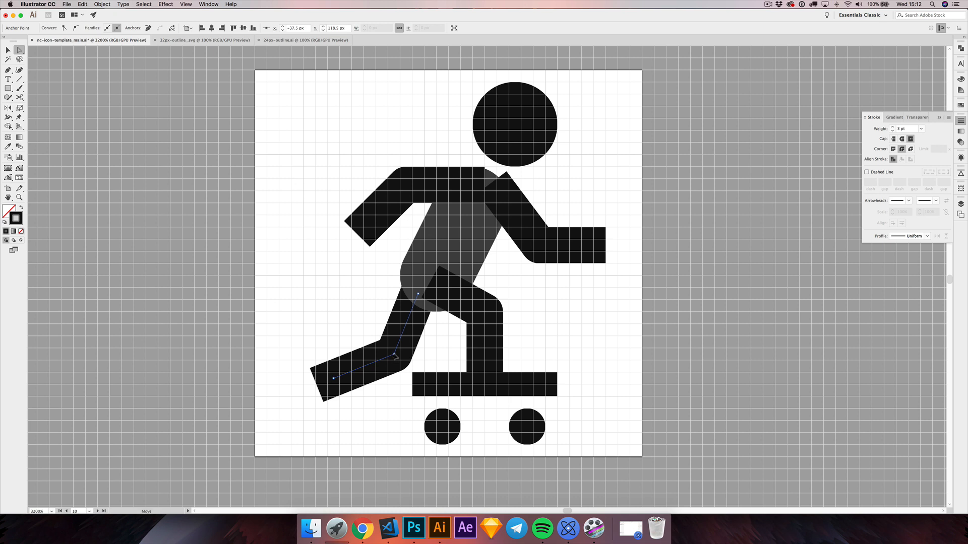
pyautogui.moveTo(395, 355); pyautogui.dragTo(383, 355)
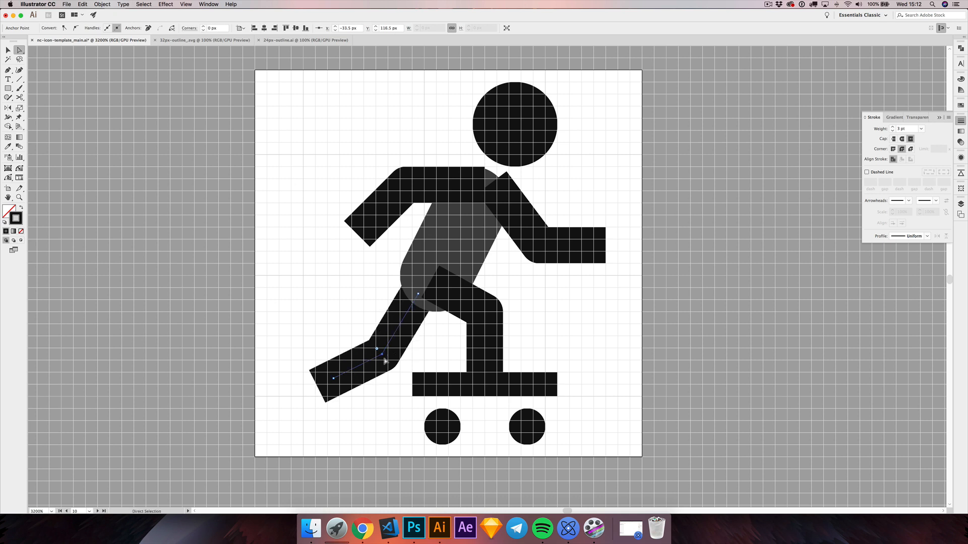
pyautogui.click(308, 331)
pyautogui.moveTo(323, 317); pyautogui.dragTo(344, 322)
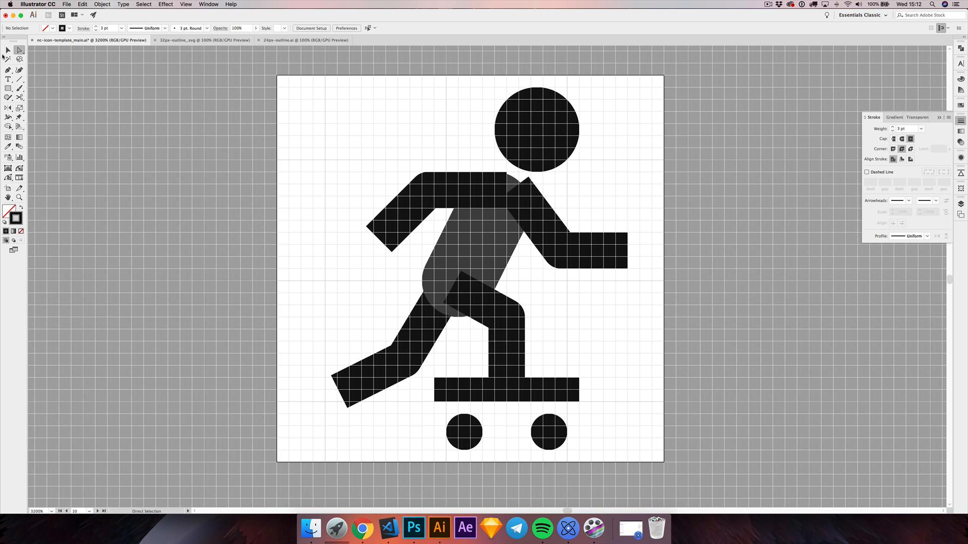
# Step: Move the whole front leg by -0.5 px horizontally and 0 px vertically, and deselect it
pyautogui.click(8, 51)
pyautogui.click(506, 347)
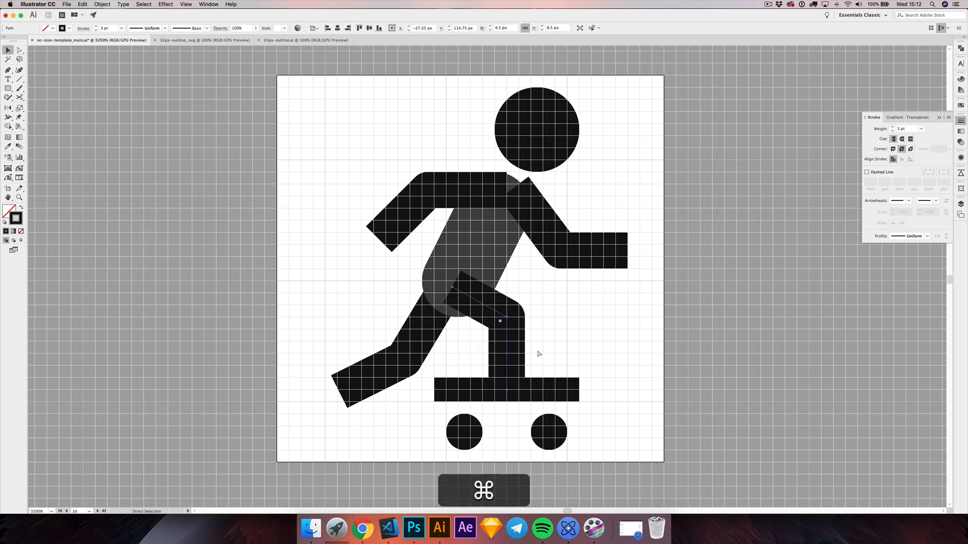
pyautogui.hotkey('shift', 'ctrl', 'm')
pyautogui.write('-0.5')
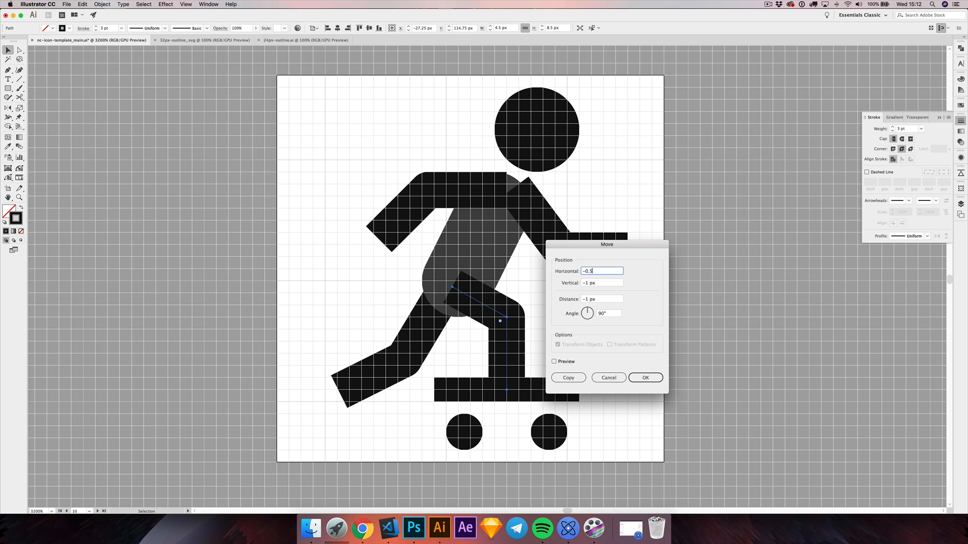
pyautogui.press('Tab')
pyautogui.write('0')
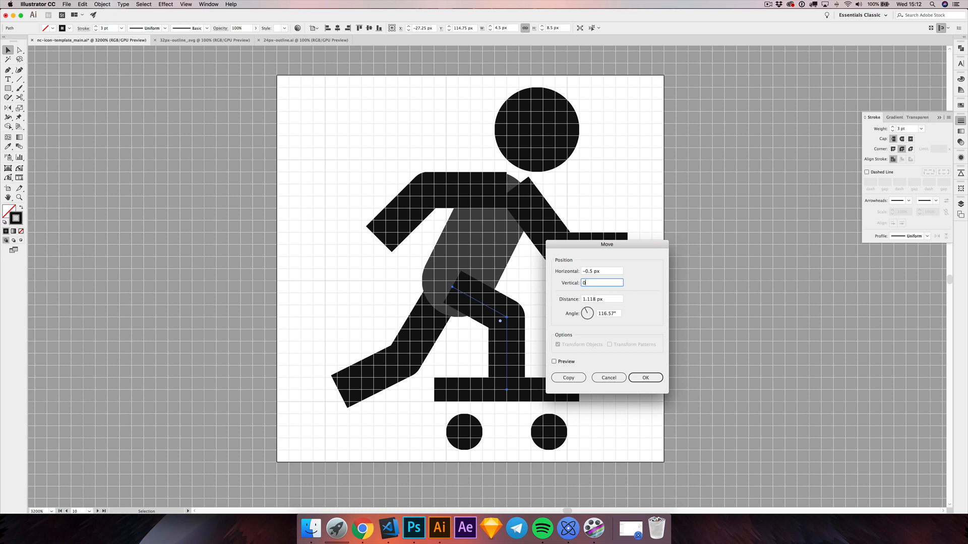
pyautogui.press('Return')
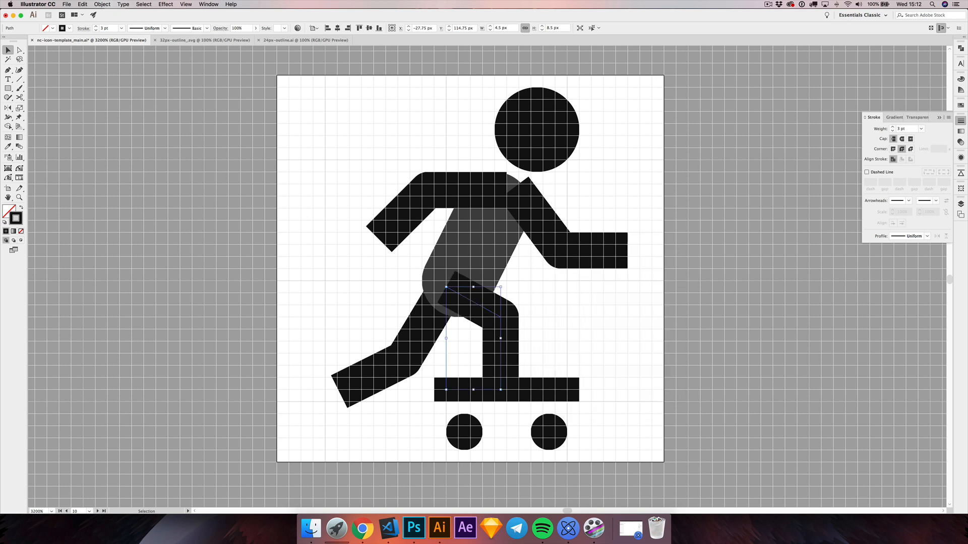
pyautogui.click(488, 451)
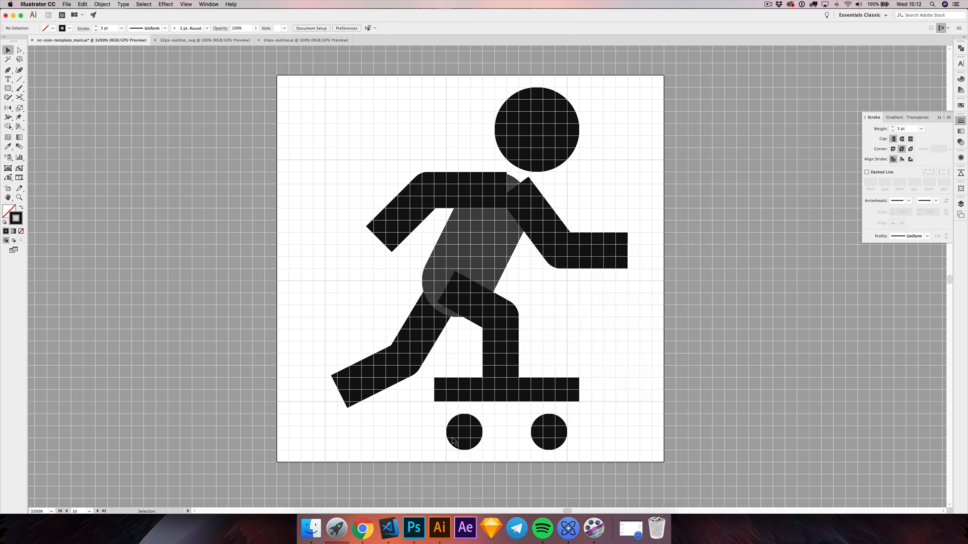
# Step: Shorten the skateboard deck's front end by 1 px to X -21 px and move the front wheel 1 px towards the rear
pyautogui.press('a')
pyautogui.click(447, 392)
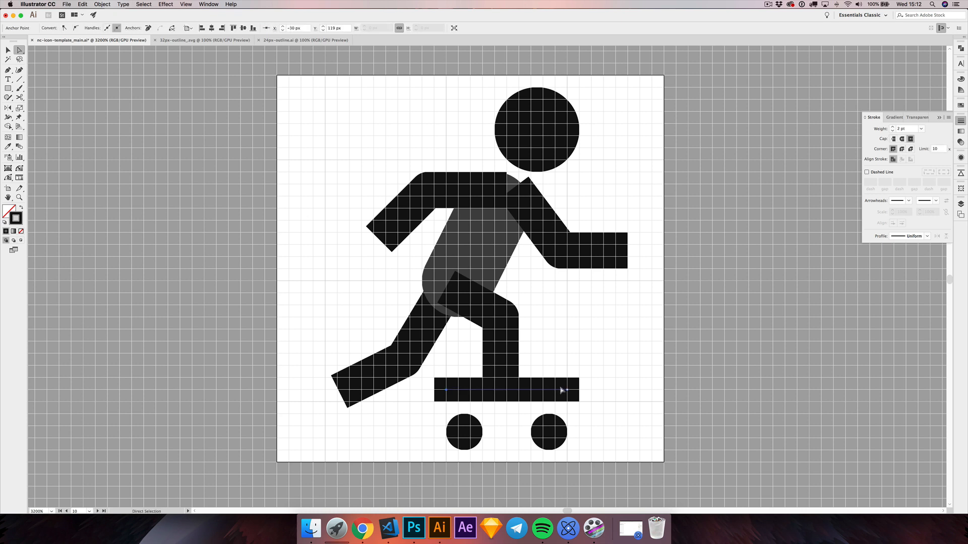
pyautogui.click(565, 392)
pyautogui.moveTo(566, 392); pyautogui.dragTo(555, 392)
pyautogui.click(8, 51)
pyautogui.click(549, 428)
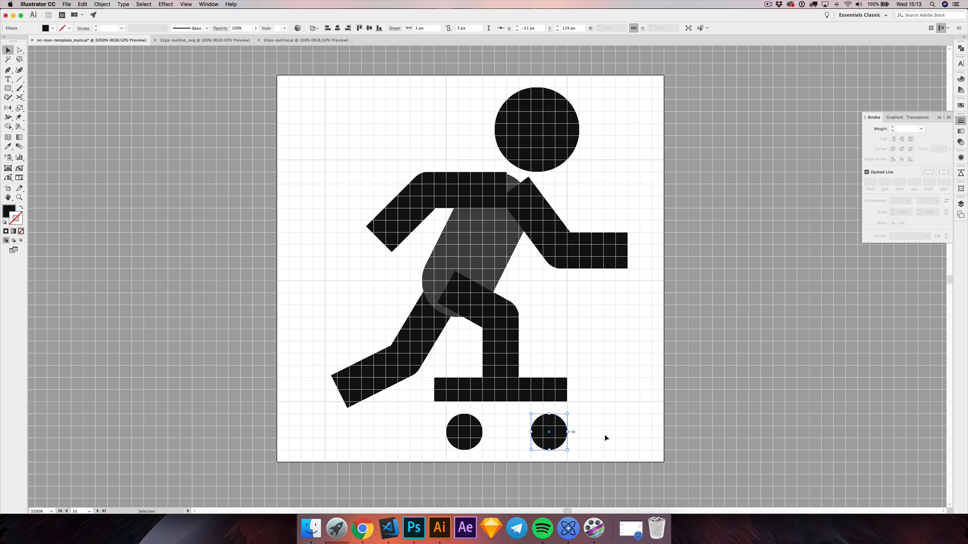
pyautogui.press('Left')
# Step: Give the skateboard deck's stroke round caps and deselect it
pyautogui.click(561, 400)
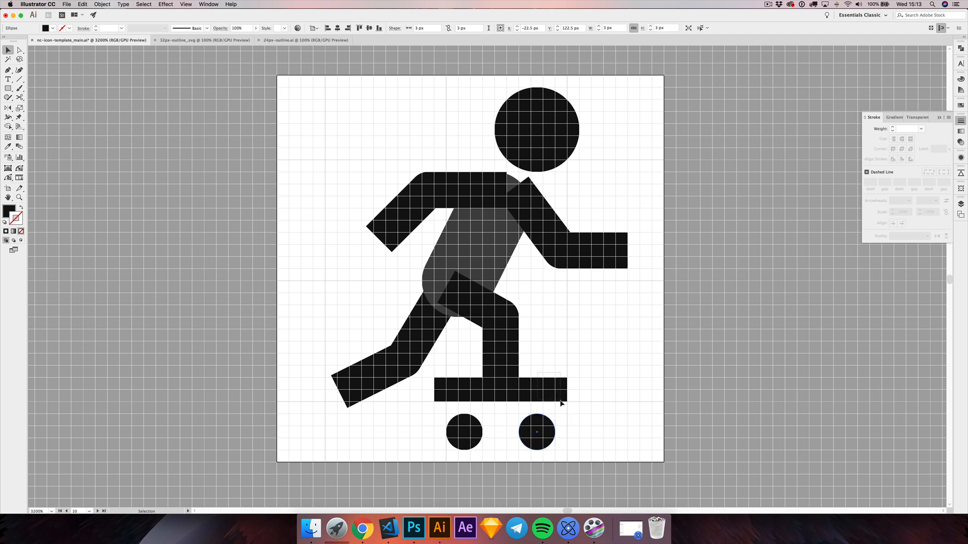
pyautogui.click(902, 139)
pyautogui.click(605, 343)
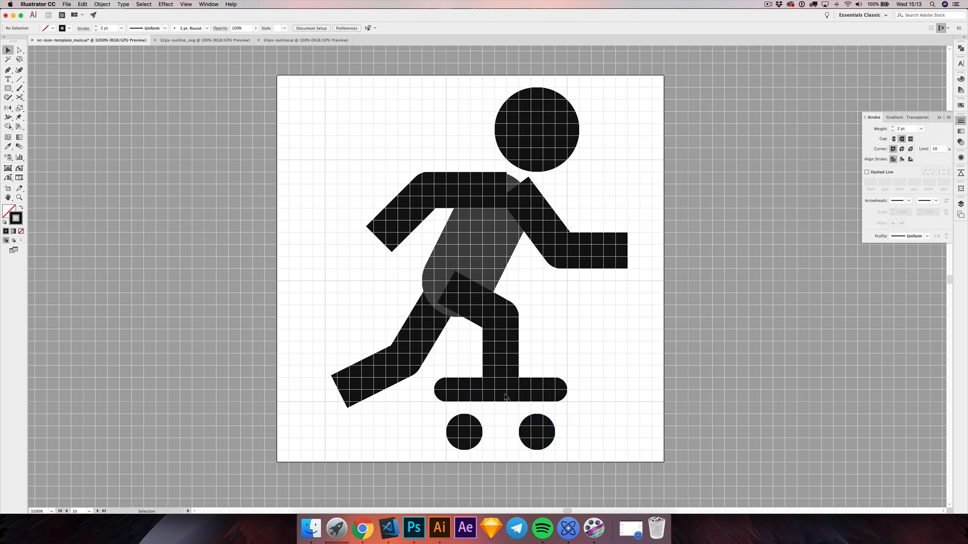
# Step: Move the deck and both wheels together 1 px down, so that the wheels touch the artboard's bottom edge
pyautogui.click(463, 386)
pyautogui.keyDown('shift'); pyautogui.click(471, 430); pyautogui.keyUp('shift')
pyautogui.keyDown('shift'); pyautogui.click(547, 431); pyautogui.keyUp('shift')
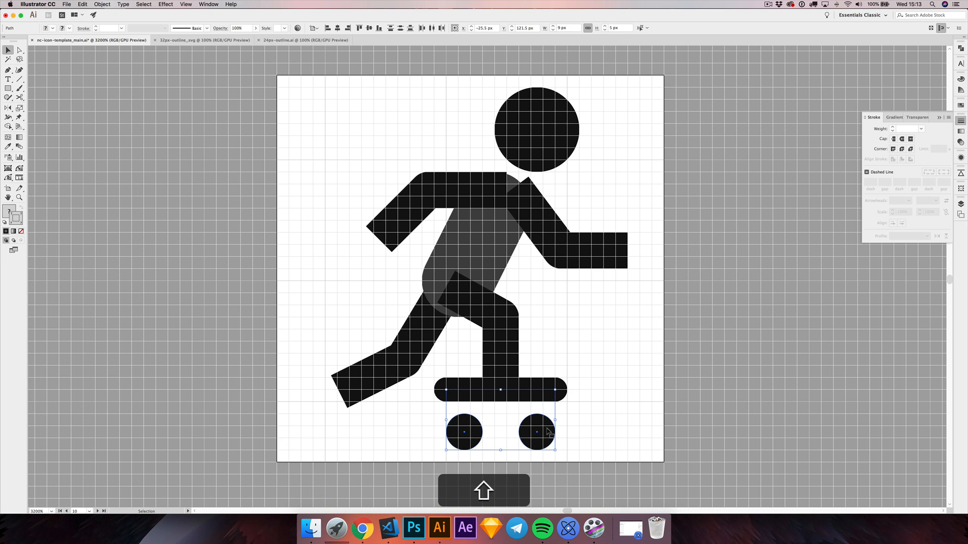
pyautogui.press('Down')
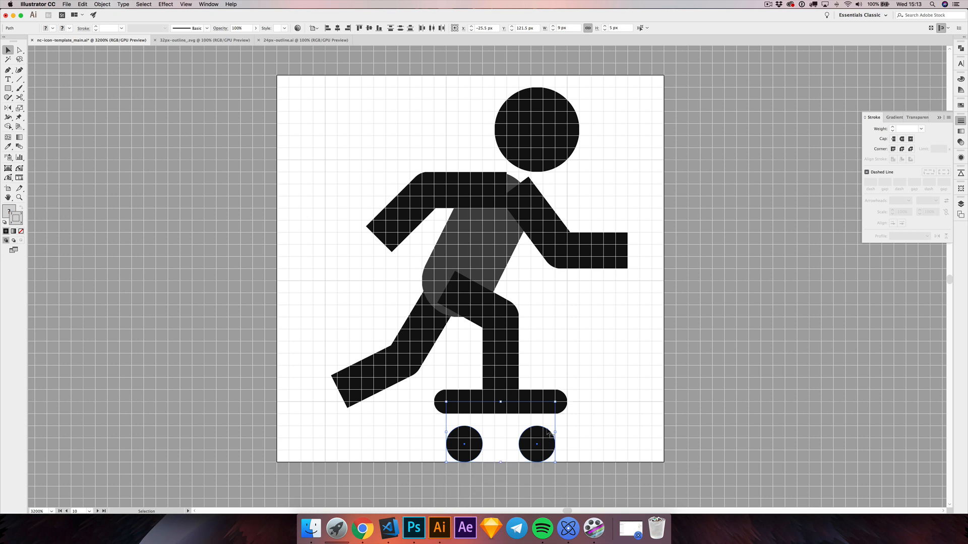
pyautogui.click(575, 345)
pyautogui.moveTo(562, 339)
pyautogui.mouseDown()
pyautogui.moveTo(558, 329)
pyautogui.moveTo(570, 327)
pyautogui.mouseUp()
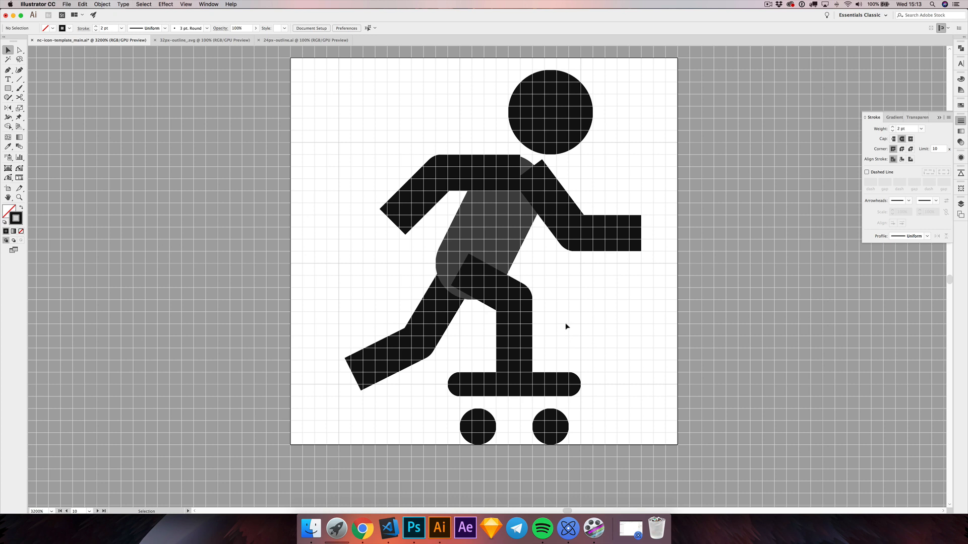
pyautogui.hscroll(-3, 565, 322)
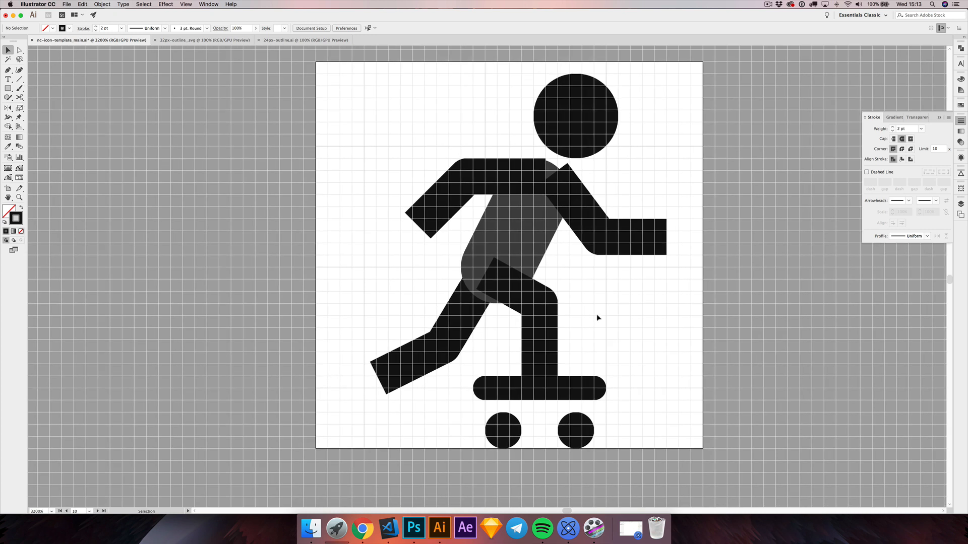
pyautogui.scroll(2, 501, 332)
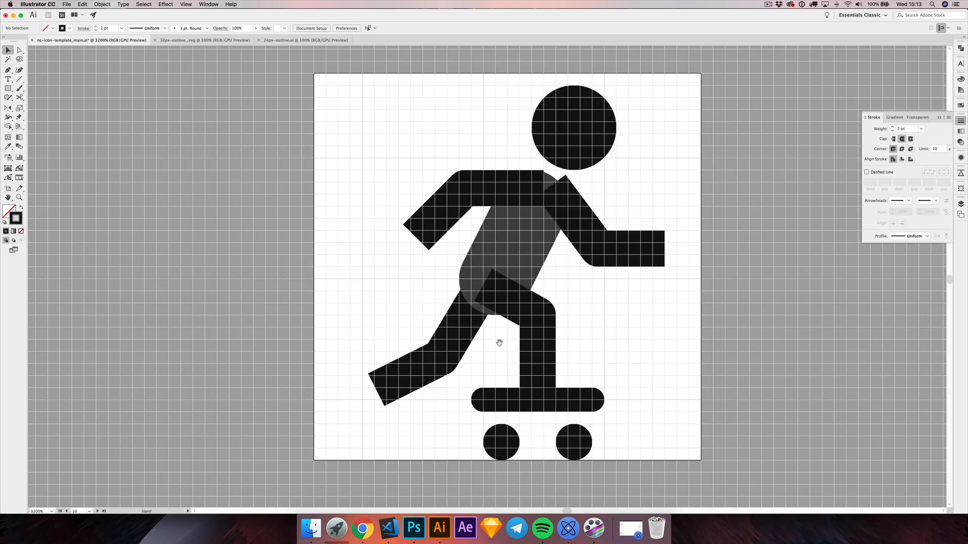
pyautogui.moveTo(391, 196); pyautogui.dragTo(648, 315)
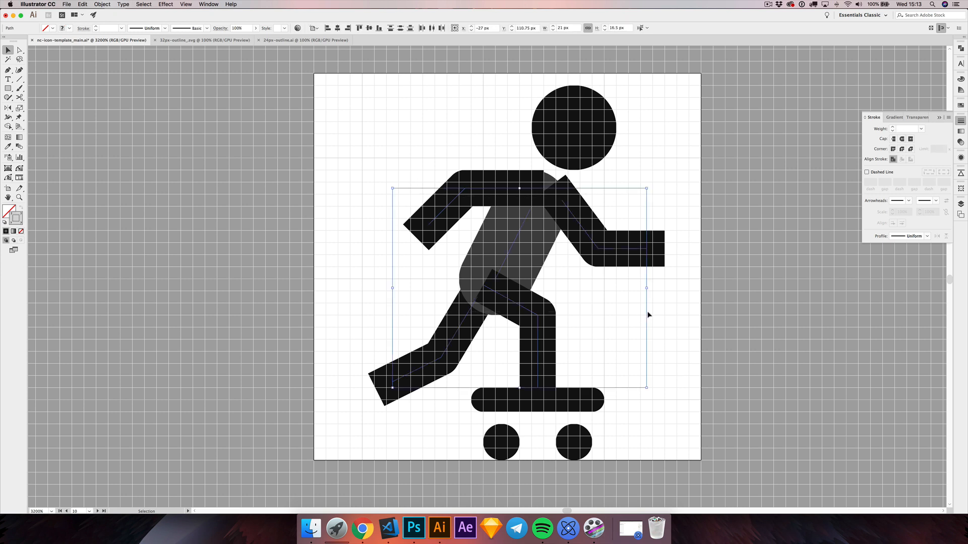
pyautogui.click(609, 324)
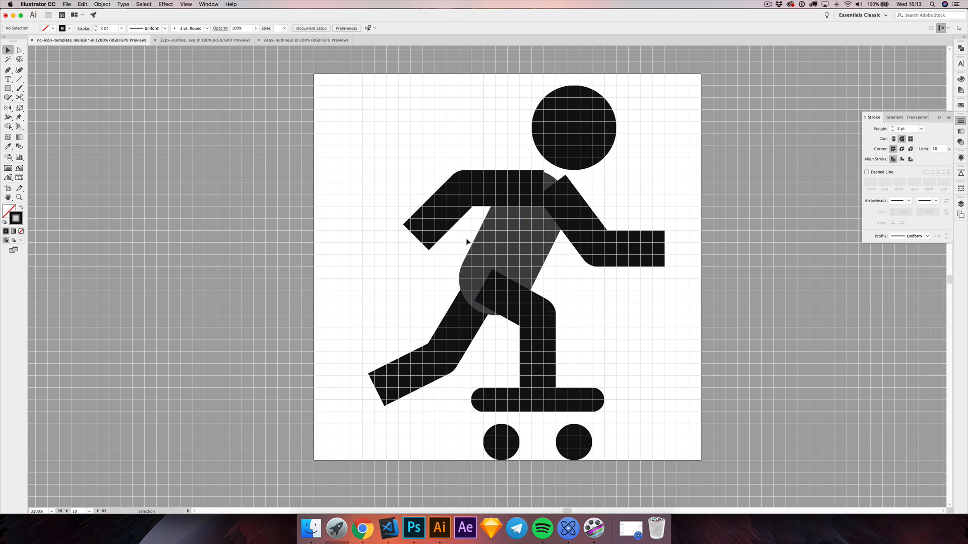
pyautogui.moveTo(467, 242); pyautogui.dragTo(557, 255)
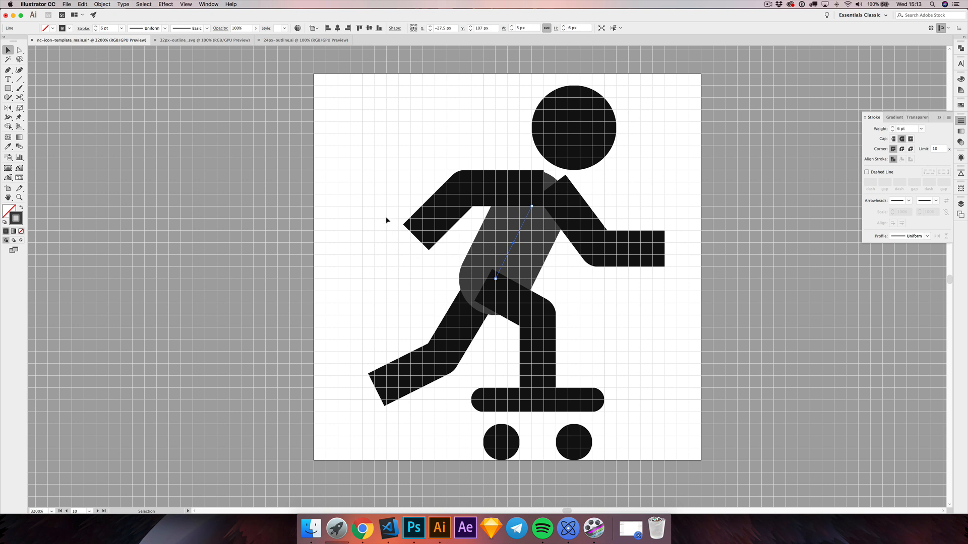
# Step: Set the opacity of the torso, both arms and both legs to 50% and deselect them
pyautogui.moveTo(386, 220); pyautogui.dragTo(655, 338)
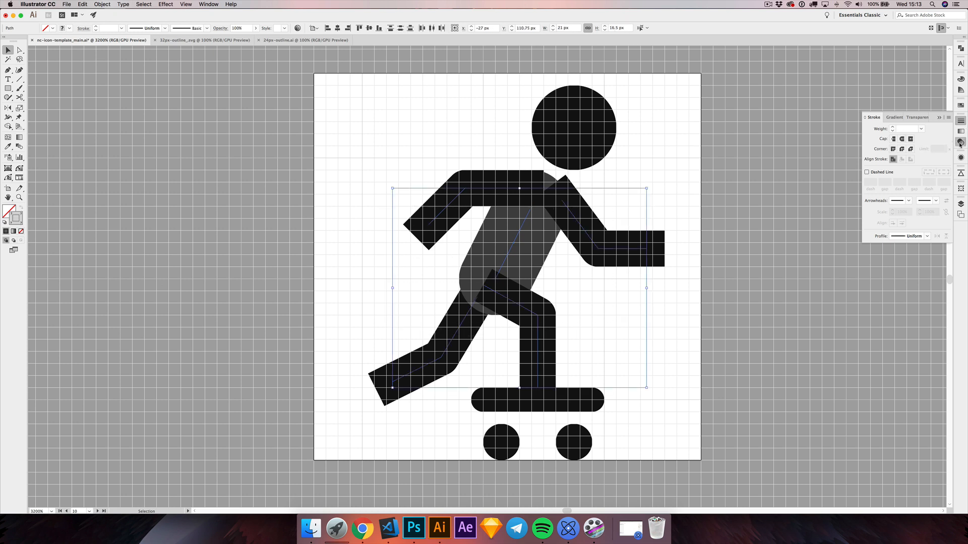
pyautogui.click(960, 142)
pyautogui.click(944, 129)
pyautogui.moveTo(943, 138); pyautogui.dragTo(931, 139)
pyautogui.click(709, 203)
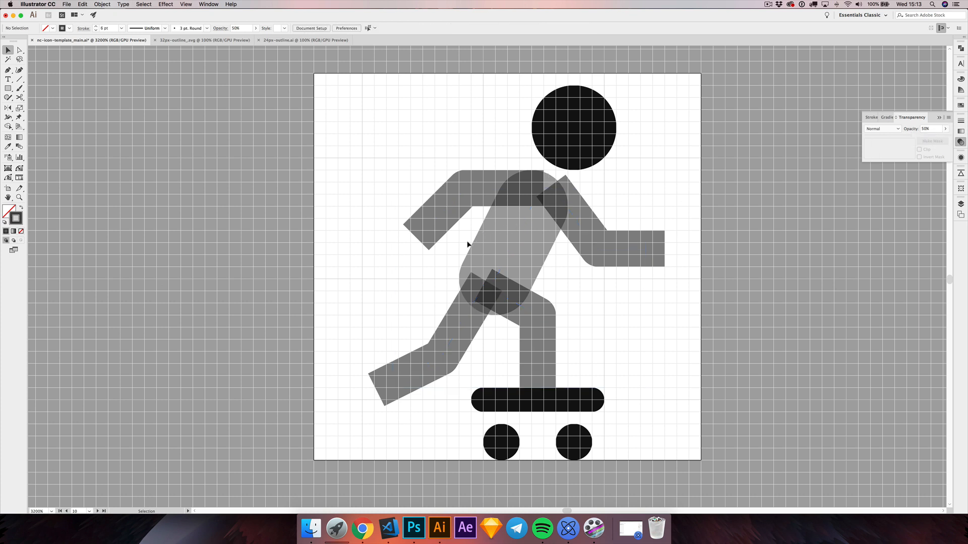
# Step: Lock the torso line
pyautogui.click(549, 247)
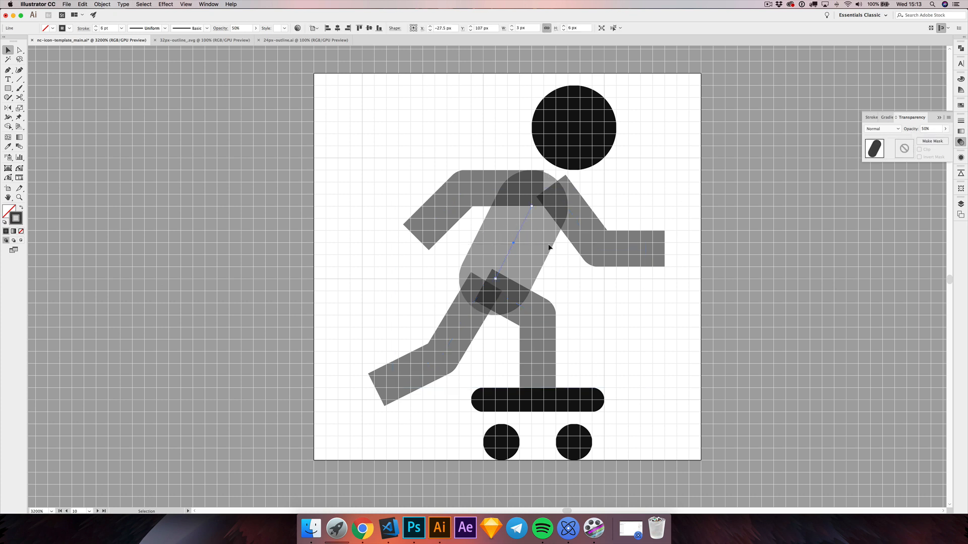
pyautogui.press('super+2')
pyautogui.press('alt+super+2')
# Step: Move the rear arm's shoulder anchor to X -27.5, Y 102.5 px and deselect the arm
pyautogui.scroll(5, 529, 210)
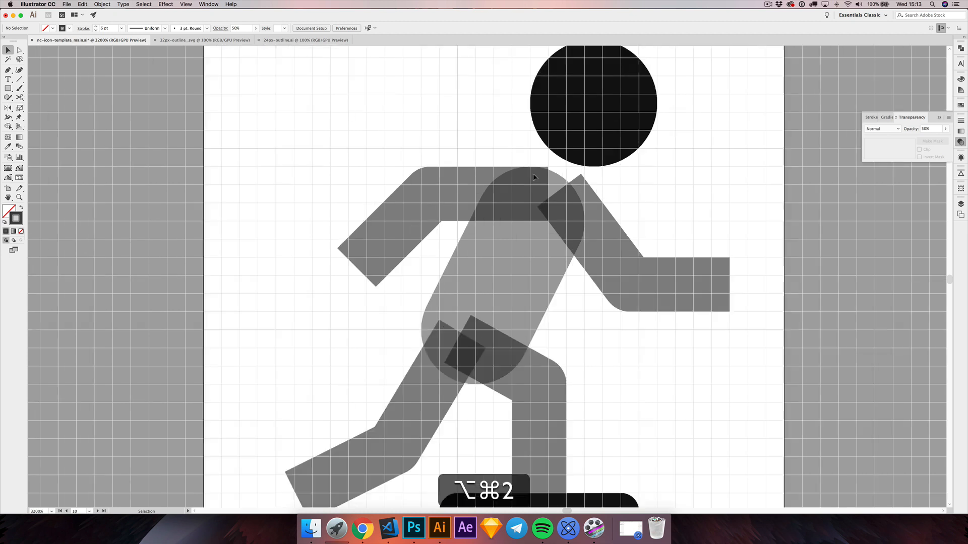
pyautogui.hotkey('alt', 'a')
pyautogui.click(532, 196)
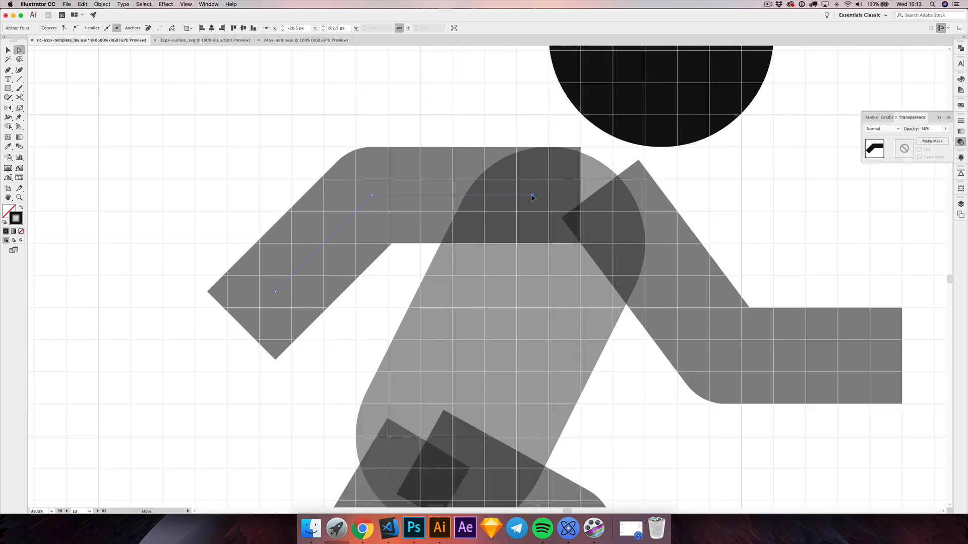
pyautogui.moveTo(498, 195); pyautogui.dragTo(500, 195)
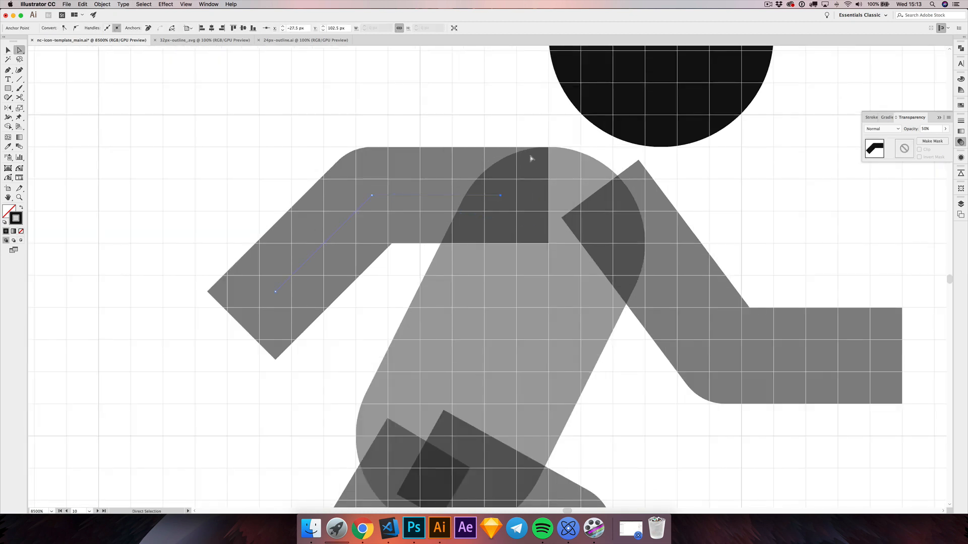
pyautogui.press('shift+super+a')
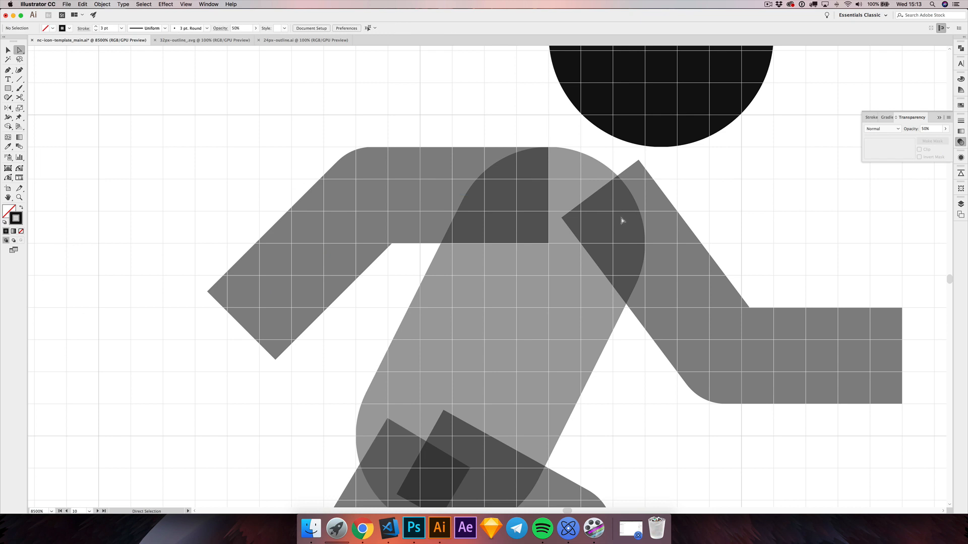
# Step: Move the front arm's shoulder anchor 1 px towards the rear, to X -24.5, Y 103.5 px, and deselect the arm
pyautogui.click(626, 231)
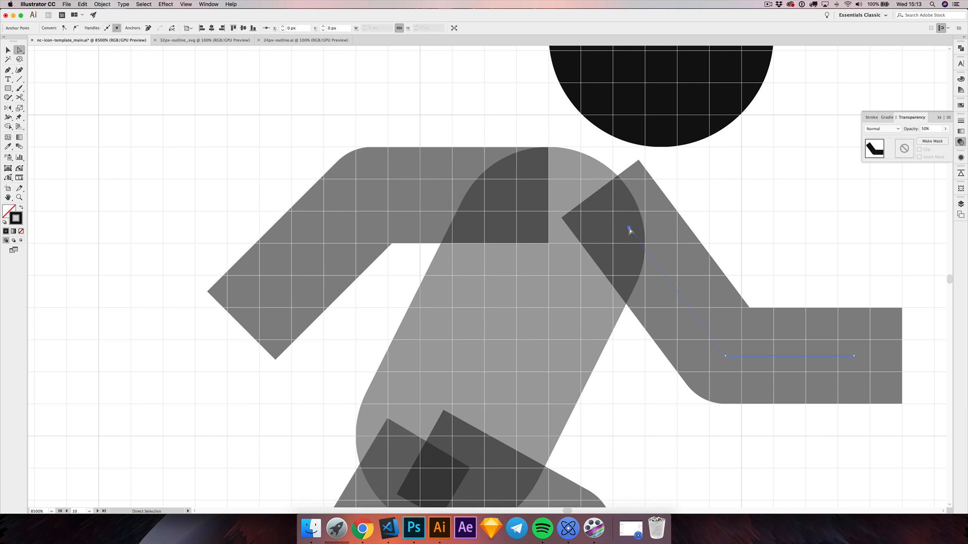
pyautogui.moveTo(628, 229); pyautogui.dragTo(595, 226)
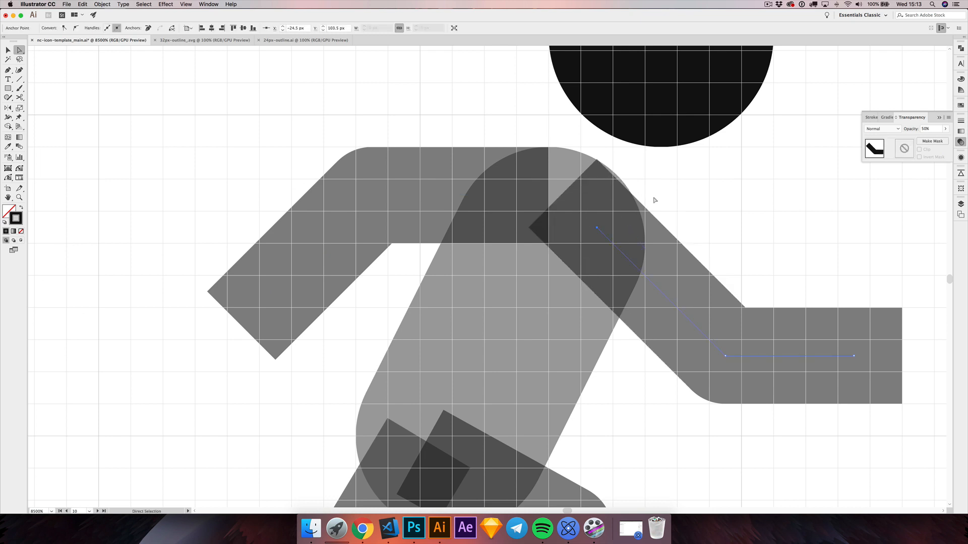
pyautogui.press('shift+super+a')
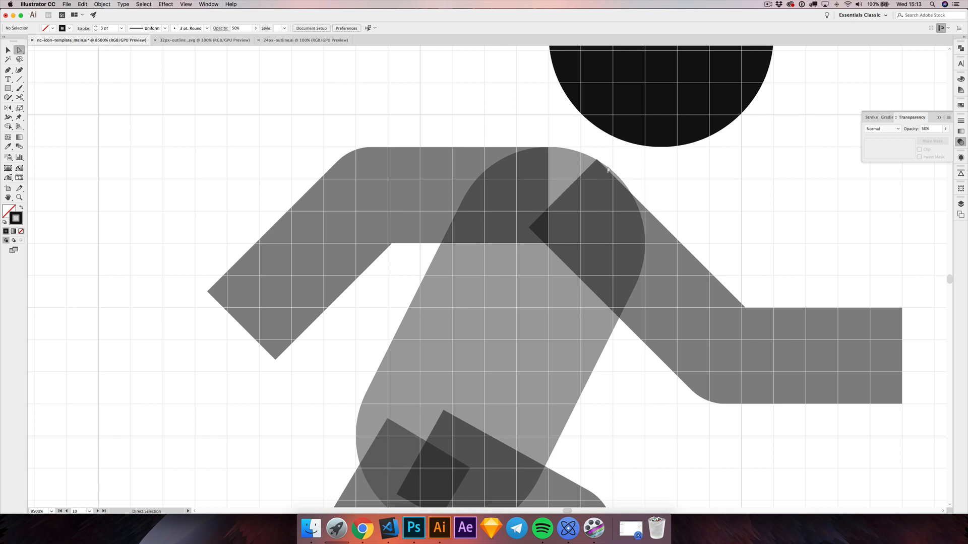
# Step: Turn off Snap to Pixel and Snap to Grid, and deselect the front arm
pyautogui.click(597, 230)
pyautogui.click(186, 4)
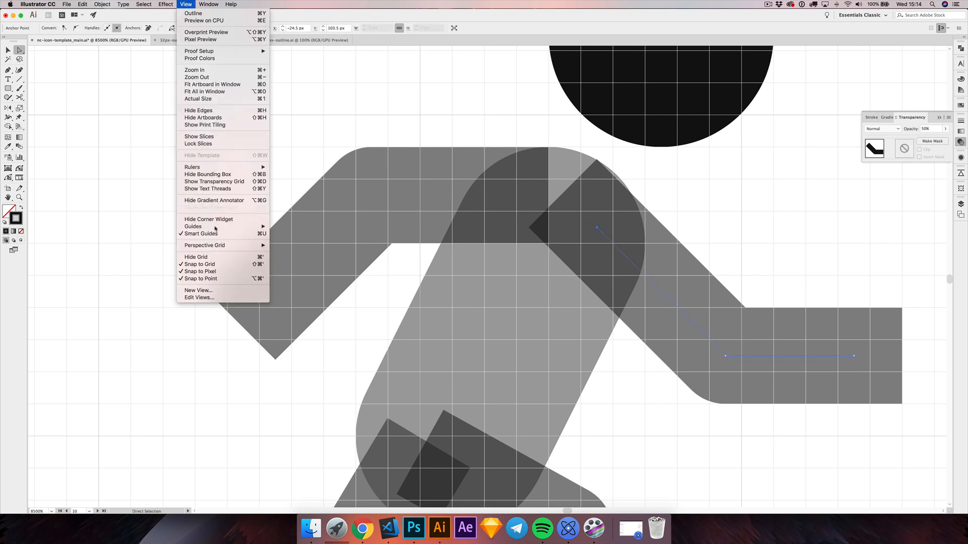
pyautogui.click(215, 271)
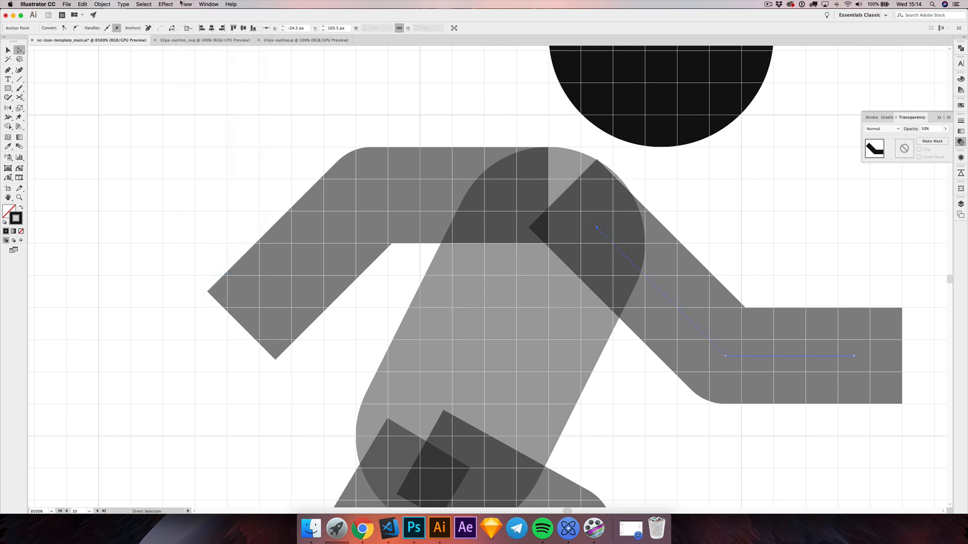
pyautogui.click(185, 4)
pyautogui.click(222, 263)
pyautogui.click(733, 189)
# Step: Nudge the front arm's shoulder anchor slightly up to X -24.5, Y about 103.4 px, so the arm's edge follows the torso's curve
pyautogui.scroll(2, 628, 223)
pyautogui.click(565, 199)
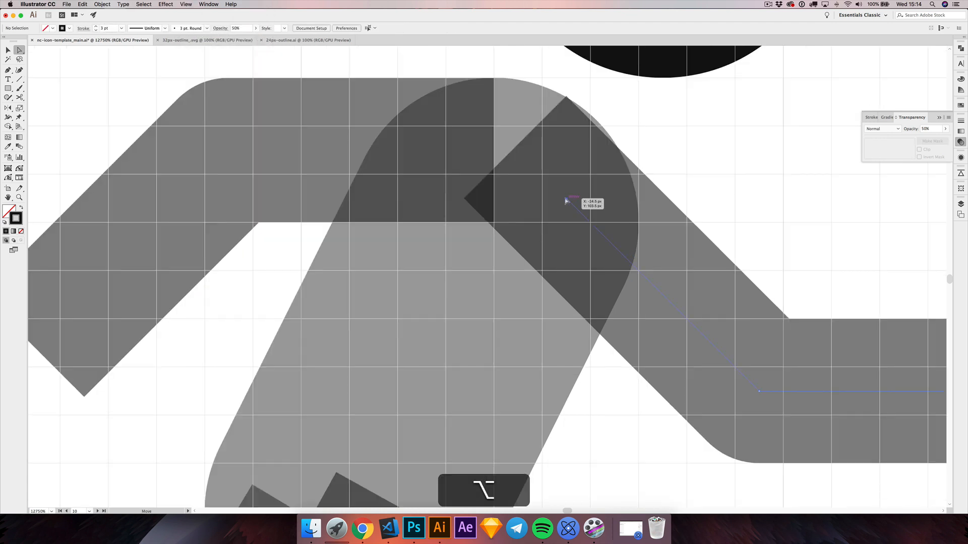
pyautogui.moveTo(565, 198); pyautogui.dragTo(566, 195)
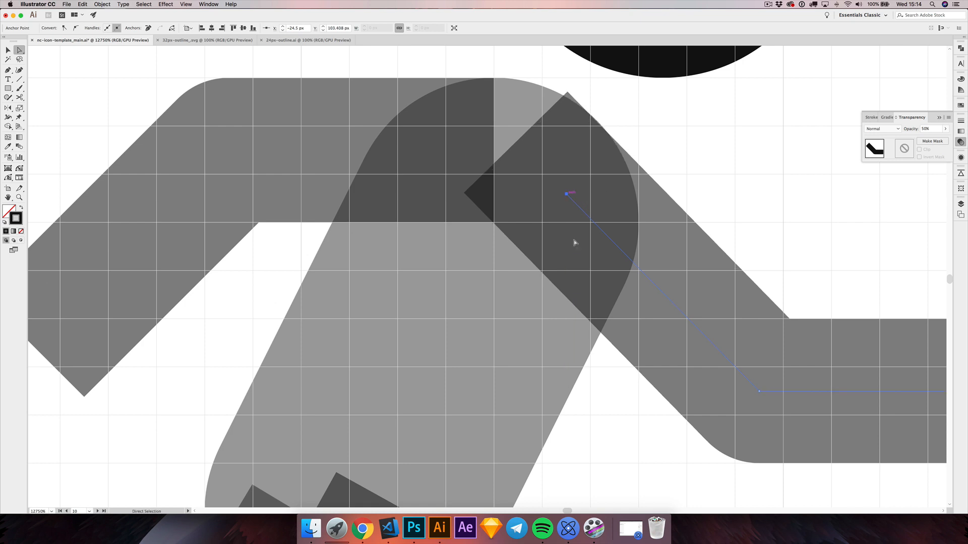
pyautogui.click(582, 395)
# Step: Lower the front leg's hip anchor to X -30, Y about 111.2 px, so its lower edge meets the rear leg, and deselect it
pyautogui.moveTo(592, 396); pyautogui.dragTo(615, 83)
pyautogui.moveTo(574, 182); pyautogui.dragTo(668, 134)
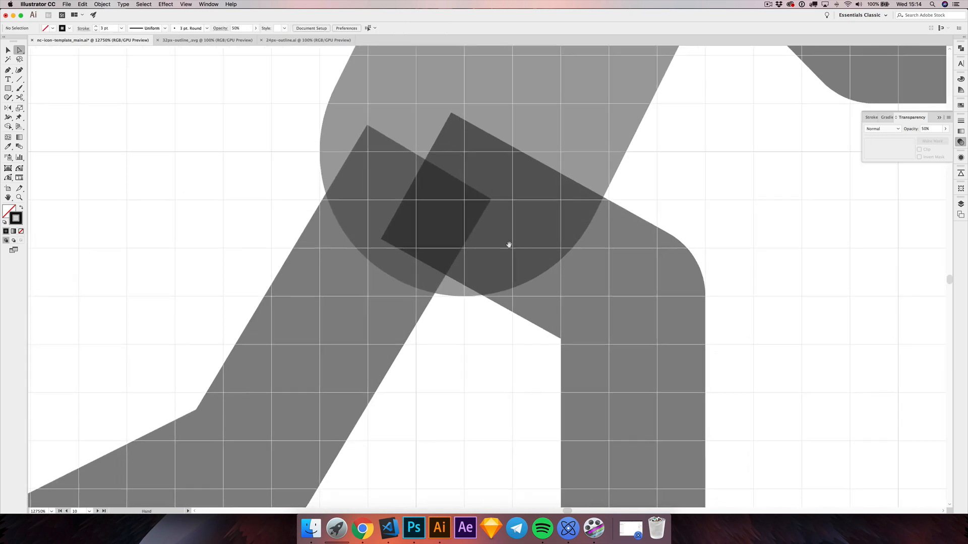
pyautogui.click(490, 217)
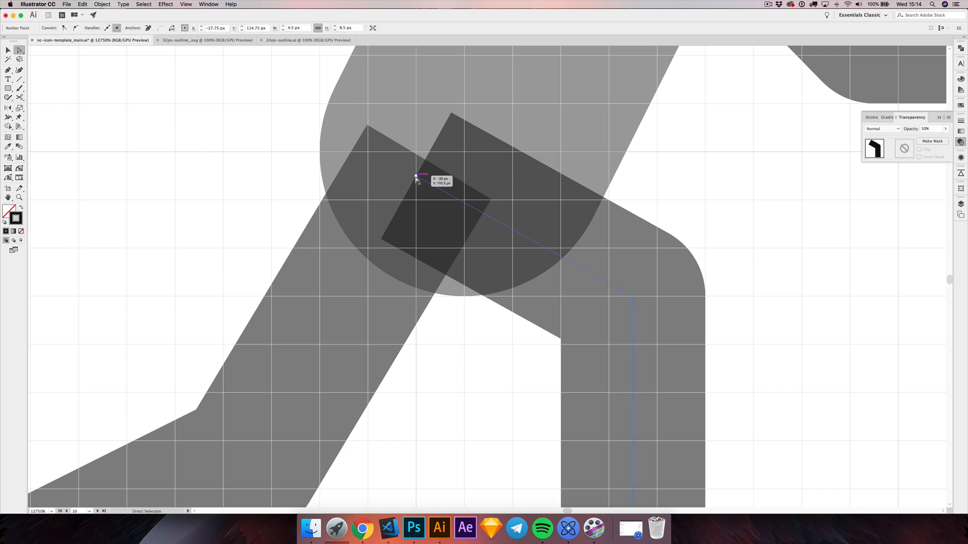
pyautogui.moveTo(417, 178); pyautogui.dragTo(417, 212)
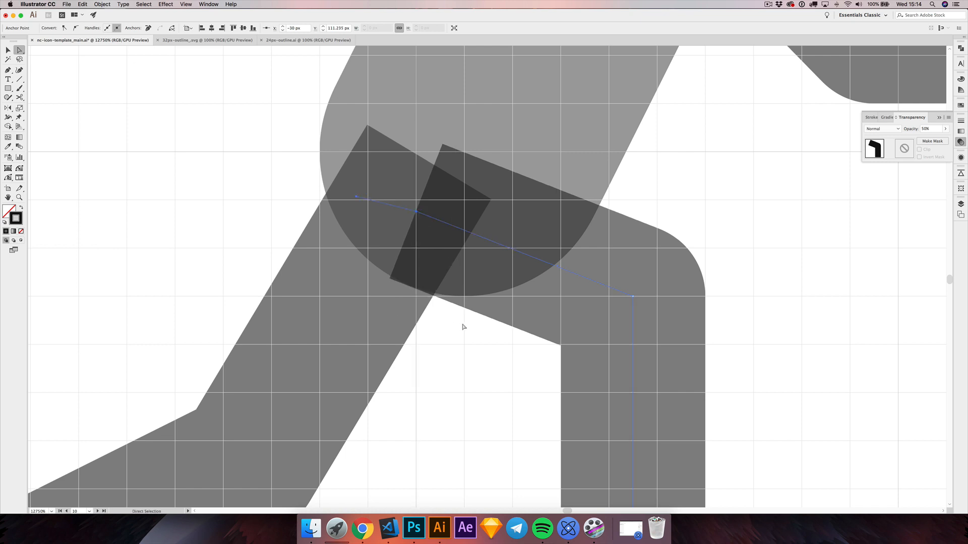
pyautogui.click(272, 196)
pyautogui.scroll(-2, 269, 239)
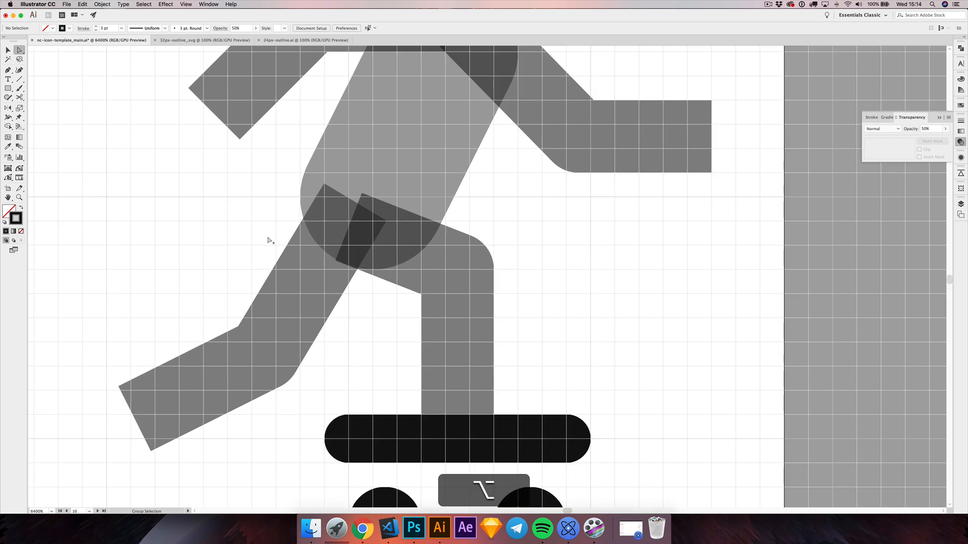
# Step: Hide the skateboarder's rear leg
pyautogui.scroll(-2, 268, 242)
pyautogui.hscroll(-3, 259, 237)
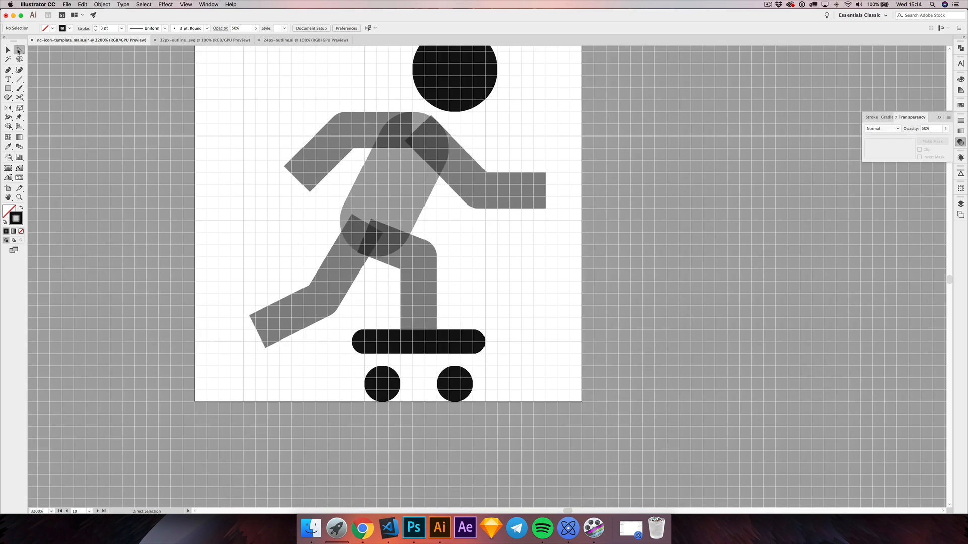
pyautogui.press('v')
pyautogui.click(358, 305)
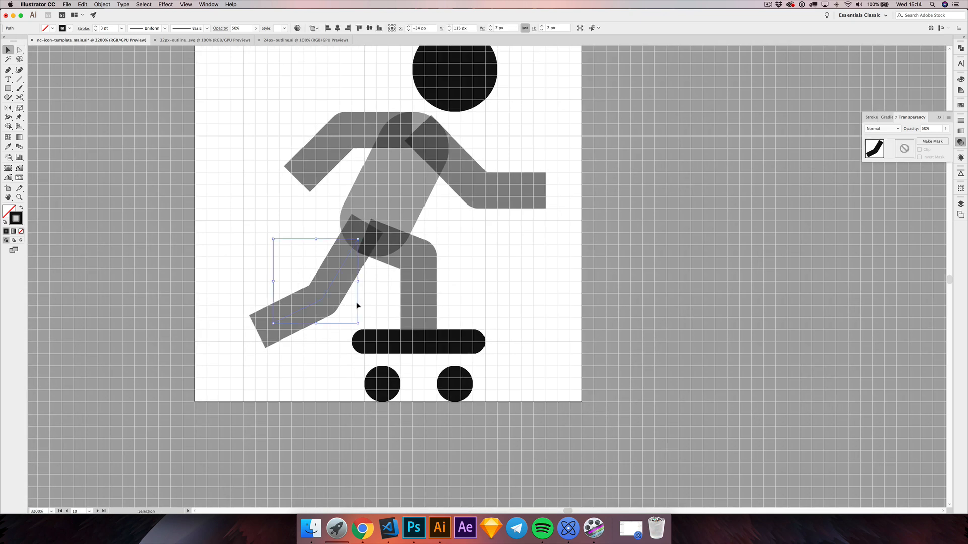
pyautogui.moveTo(385, 299); pyautogui.dragTo(424, 294)
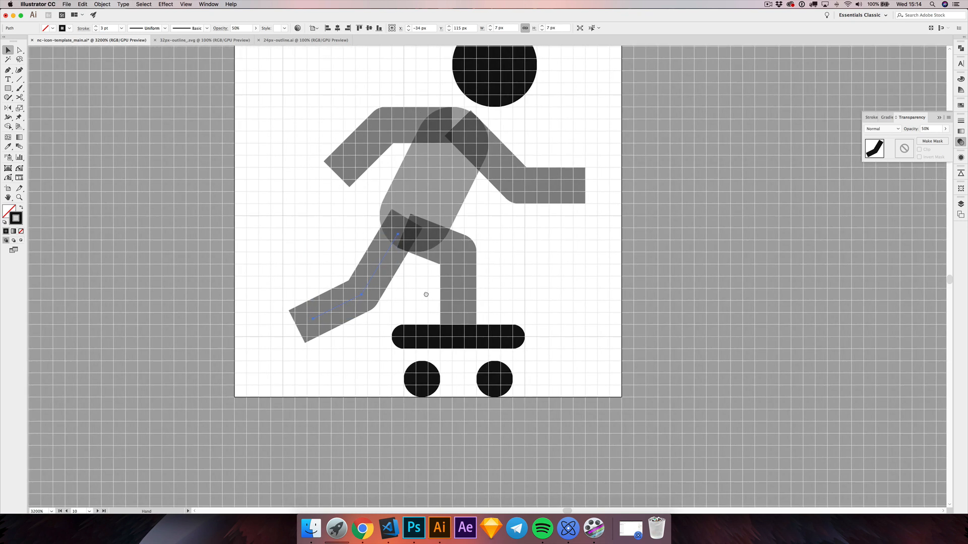
pyautogui.press('super')
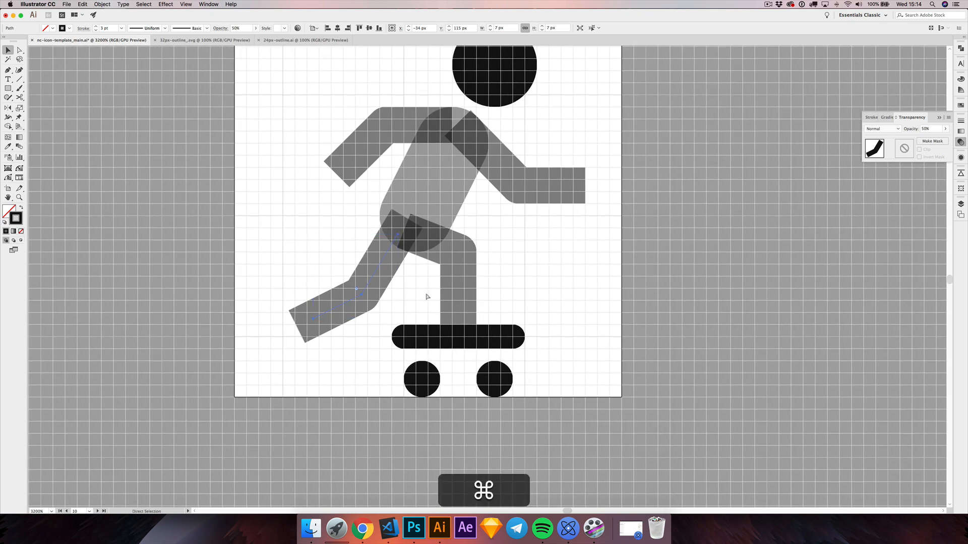
pyautogui.press('super+3')
pyautogui.press('super+space')
pyautogui.moveTo(490, 219); pyautogui.dragTo(517, 237)
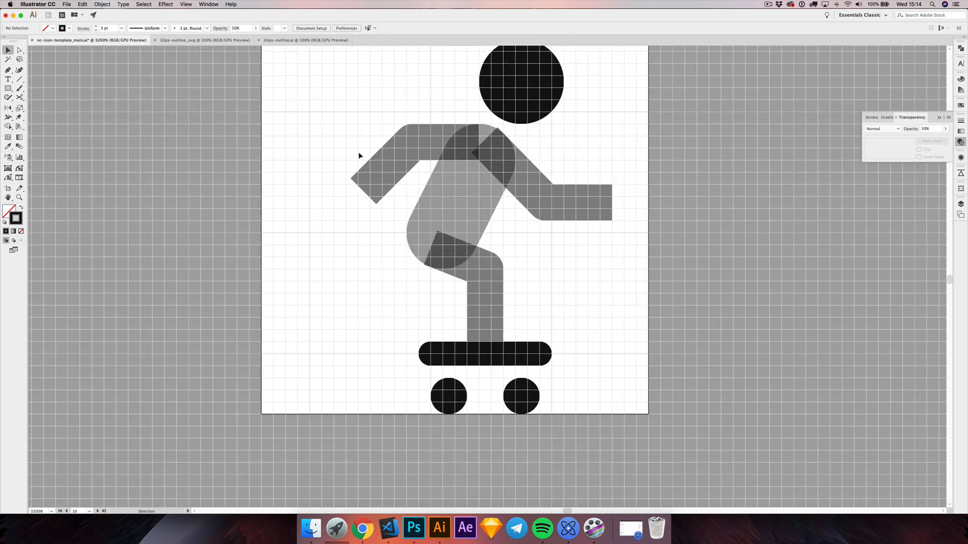
# Step: Unlock the torso, then expand the strokes of the torso, both arms and the front leg into filled shapes
pyautogui.moveTo(353, 150)
pyautogui.mouseDown()
pyautogui.moveTo(523, 266)
pyautogui.moveTo(577, 281)
pyautogui.moveTo(373, 250)
pyautogui.moveTo(595, 285)
pyautogui.mouseUp()
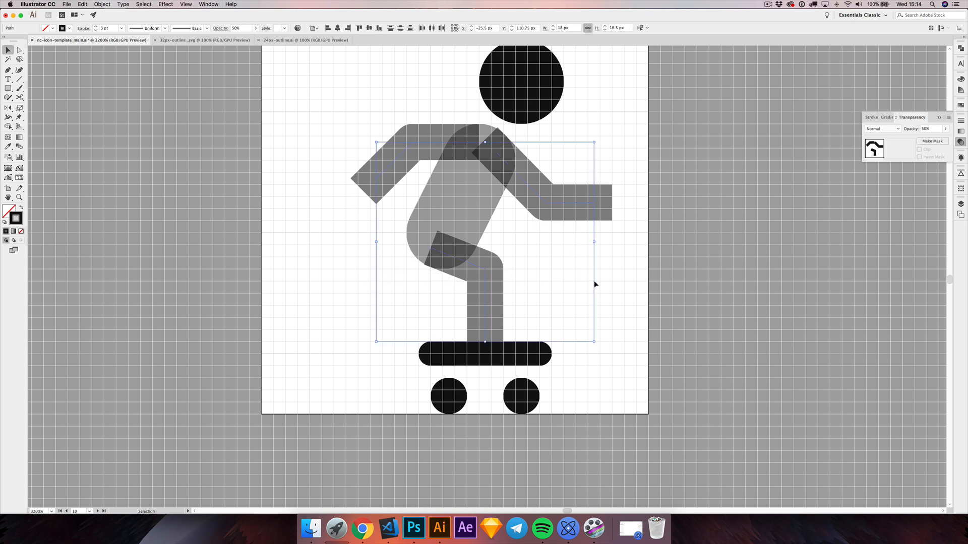
pyautogui.click(337, 209)
pyautogui.press('alt+super+2')
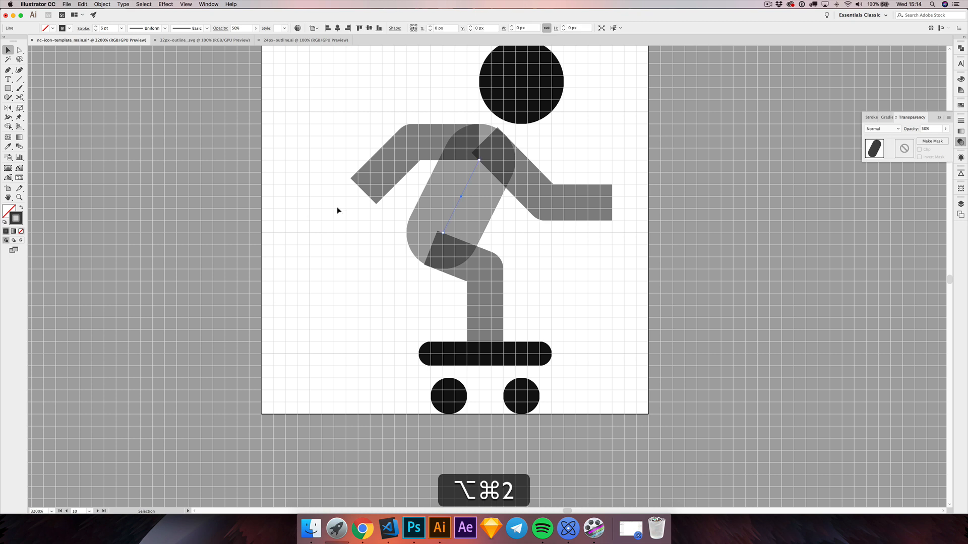
pyautogui.moveTo(323, 151); pyautogui.dragTo(615, 273)
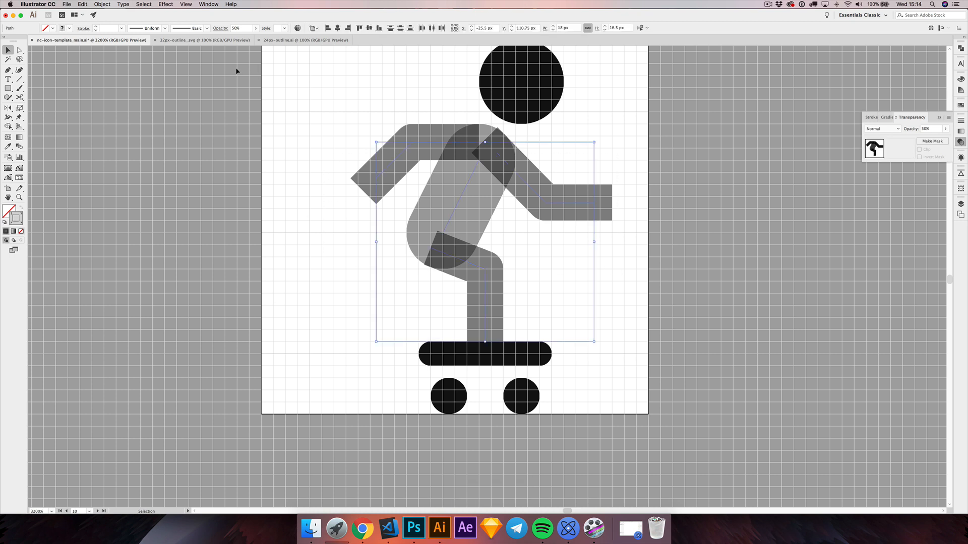
pyautogui.click(102, 4)
pyautogui.click(121, 80)
pyautogui.click(348, 258)
pyautogui.click(363, 254)
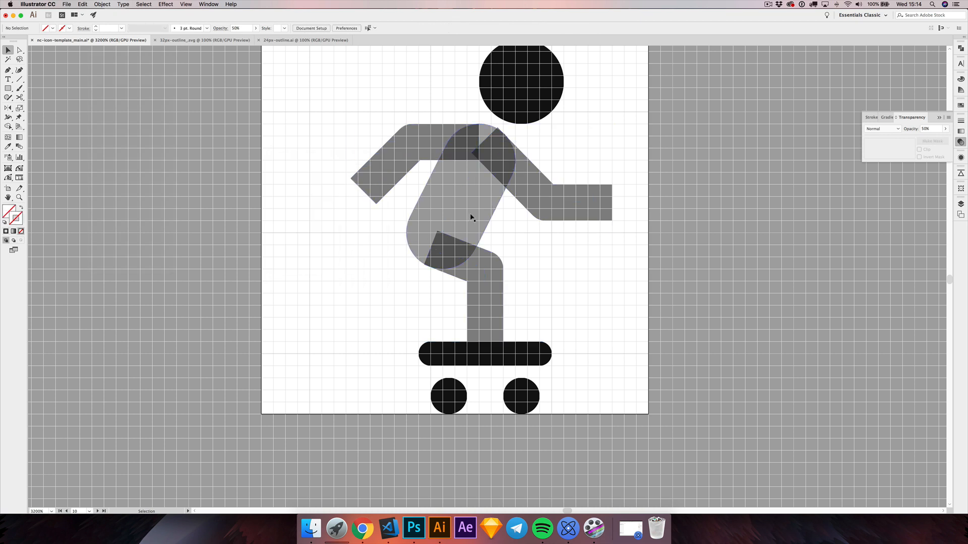
# Step: Lock the expanded torso and switch the document to Outline view
pyautogui.click(474, 200)
pyautogui.press('super+2')
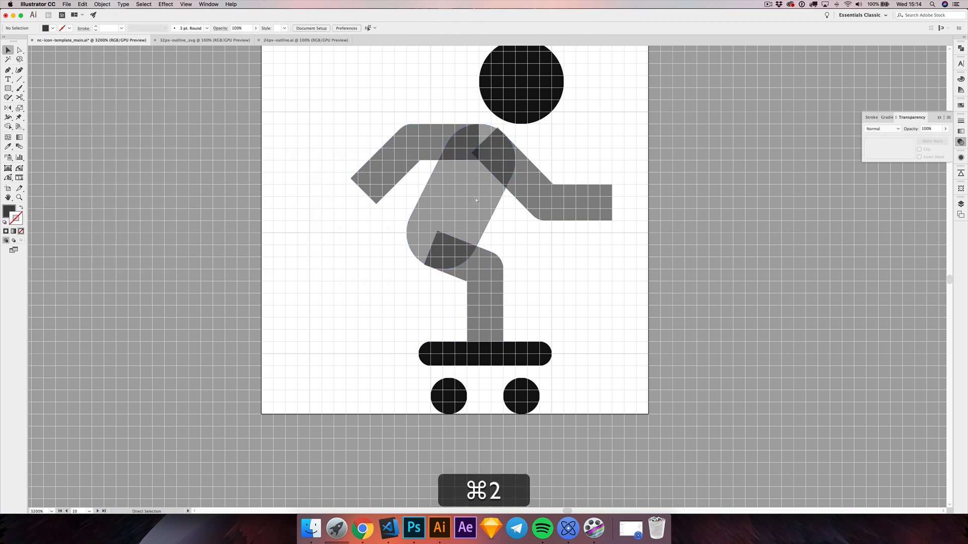
pyautogui.scroll(1, 487, 117)
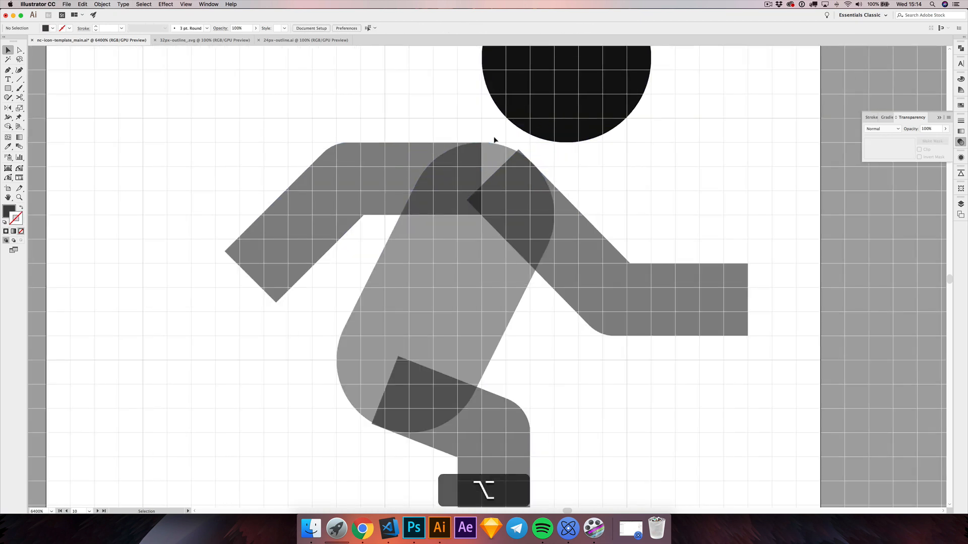
pyautogui.scroll(1, 547, 171)
pyautogui.click(186, 5)
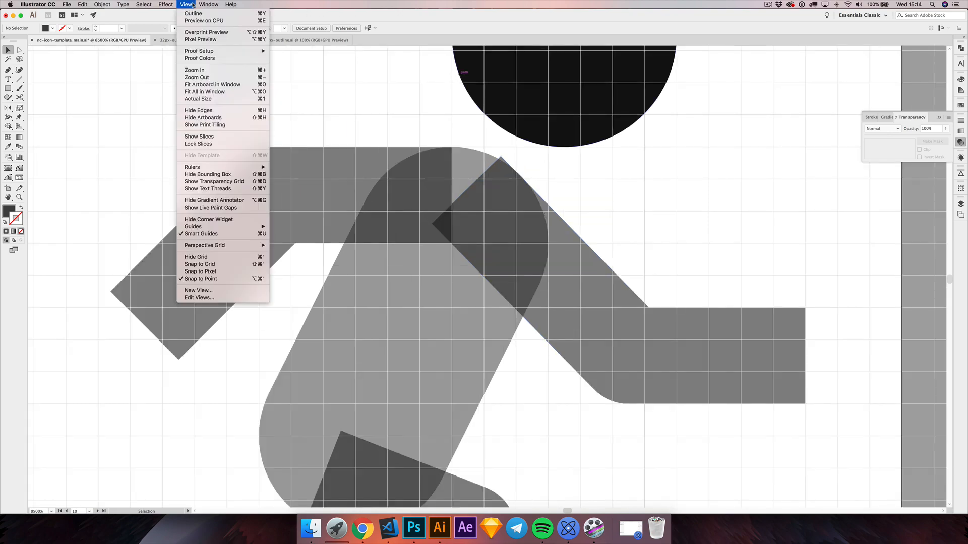
pyautogui.click(194, 14)
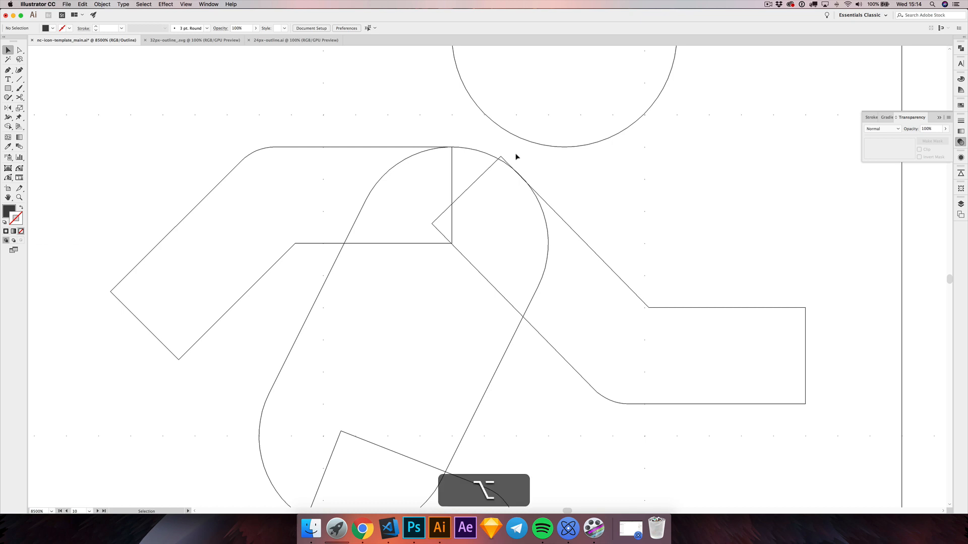
# Step: Move the upper shoulder corner of the front arm onto the torso's curve so it no longer protrudes, and deselect it
pyautogui.scroll(3, 515, 153)
pyautogui.hotkey('alt', 'a')
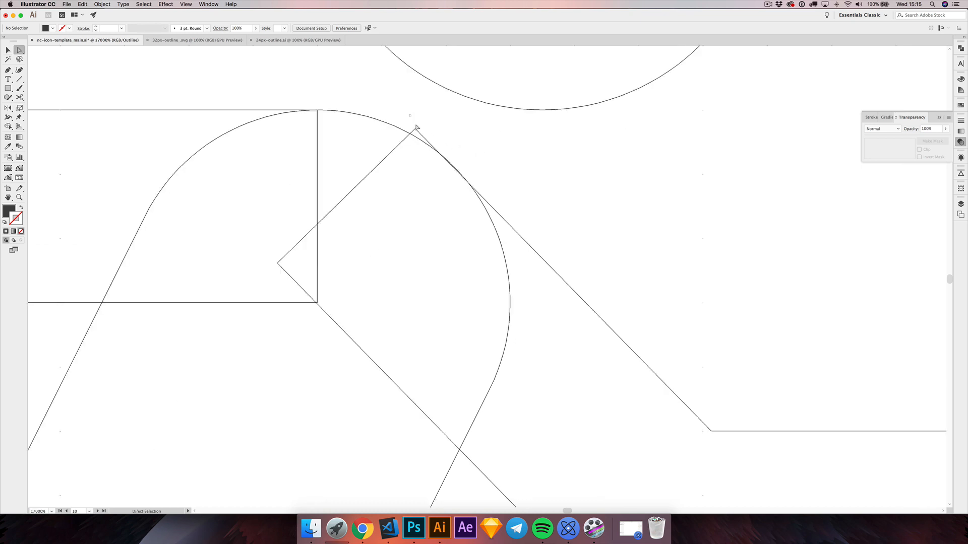
pyautogui.click(415, 130)
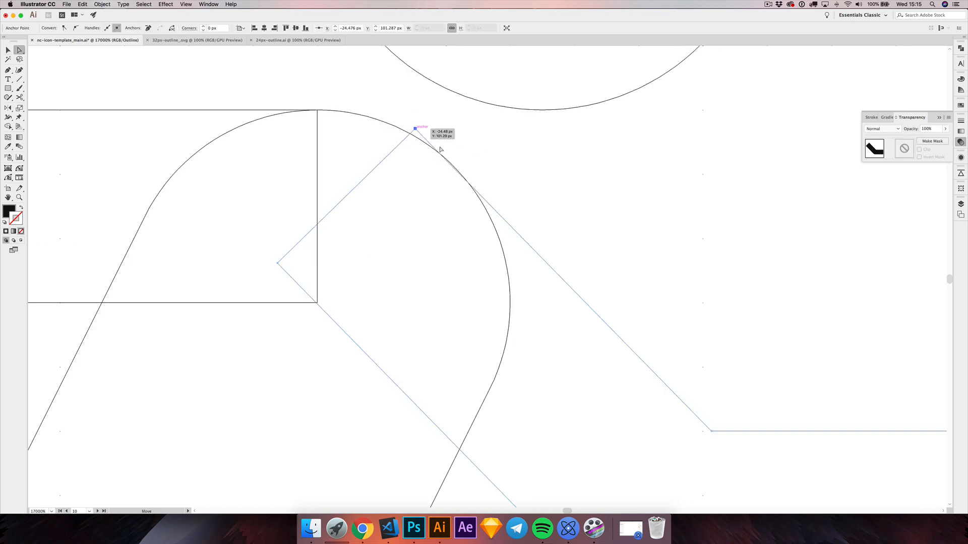
pyautogui.moveTo(416, 129); pyautogui.dragTo(497, 140)
pyautogui.click(477, 155)
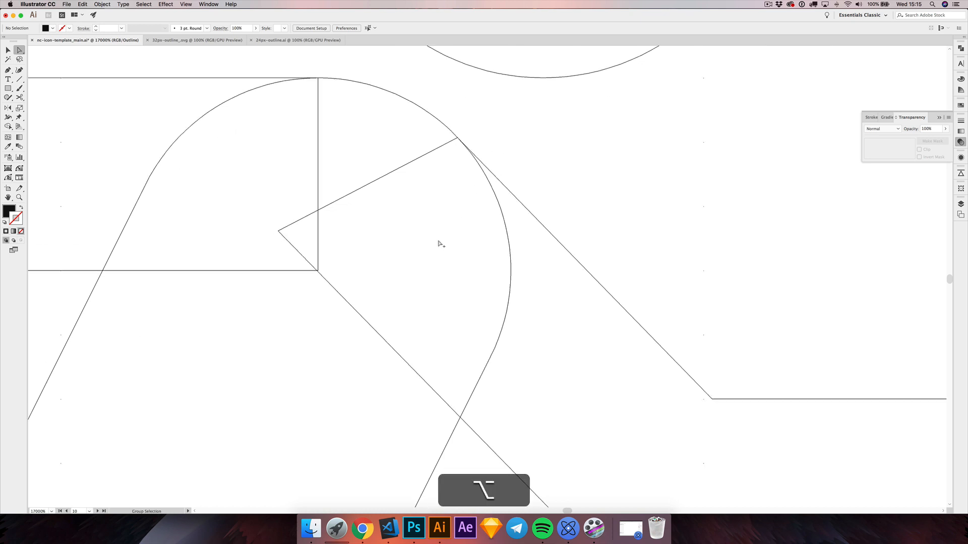
# Step: Move the front leg's lower hip corner onto the torso's curve so it no longer protrudes, and deselect it
pyautogui.scroll(-1, 440, 244)
pyautogui.scroll(-4, 440, 243)
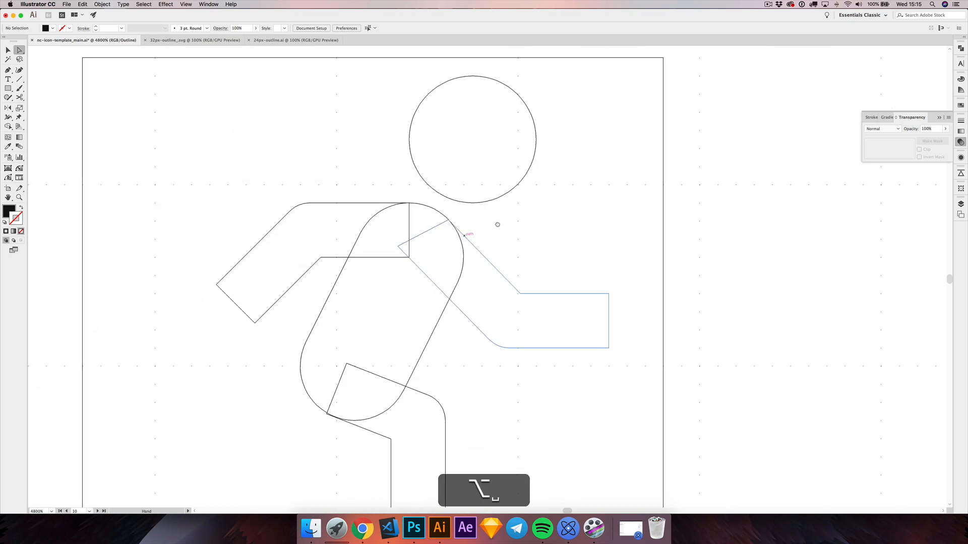
pyautogui.moveTo(490, 237); pyautogui.dragTo(498, 216)
pyautogui.scroll(2, 457, 196)
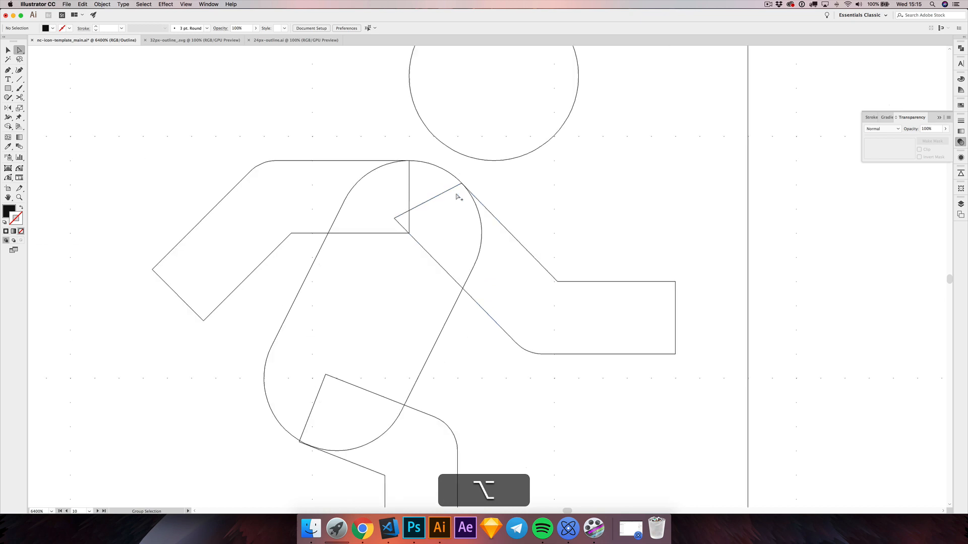
pyautogui.scroll(1, 443, 175)
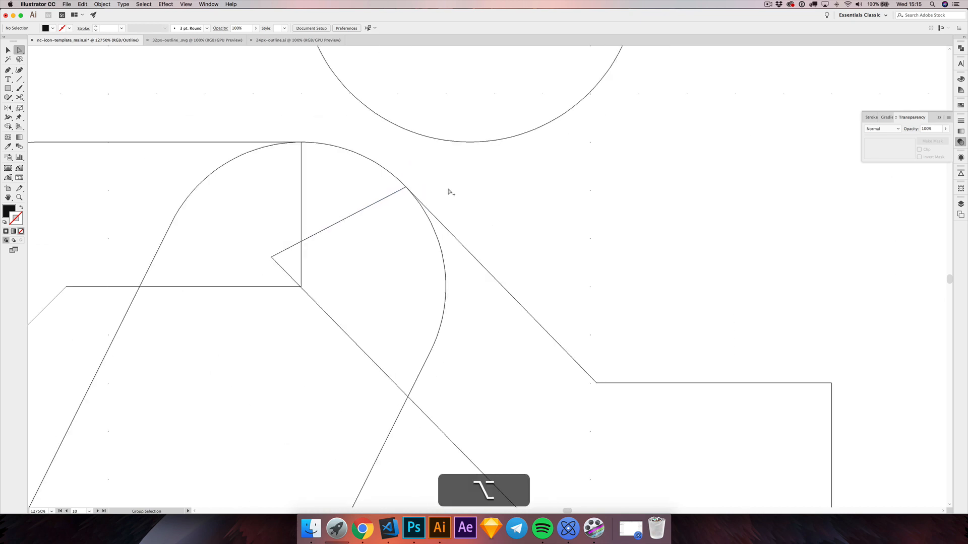
pyautogui.scroll(-2, 450, 192)
pyautogui.scroll(-1, 450, 192)
pyautogui.moveTo(463, 336); pyautogui.dragTo(493, 314)
pyautogui.scroll(4, 384, 339)
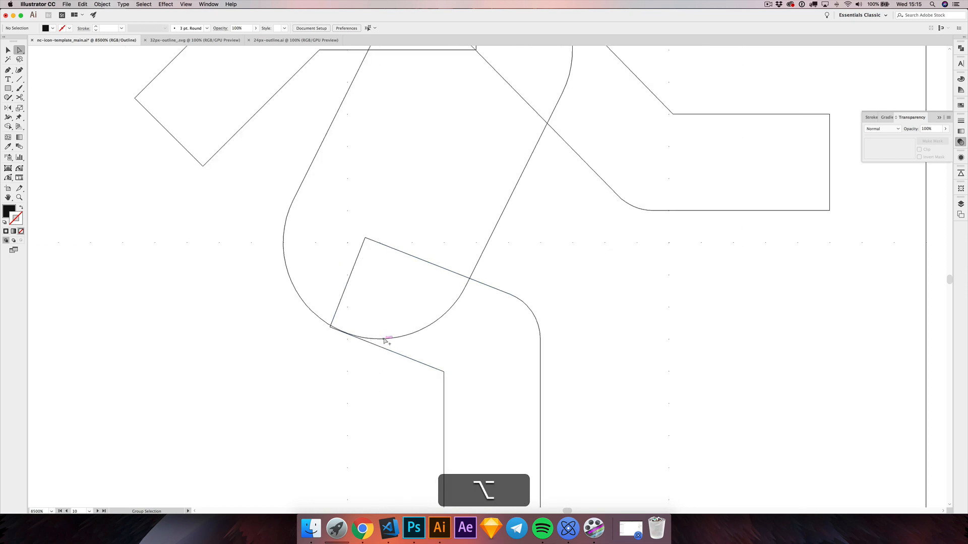
pyautogui.moveTo(275, 317)
pyautogui.mouseDown()
pyautogui.moveTo(296, 307)
pyautogui.moveTo(273, 335)
pyautogui.mouseUp()
pyautogui.click(272, 336)
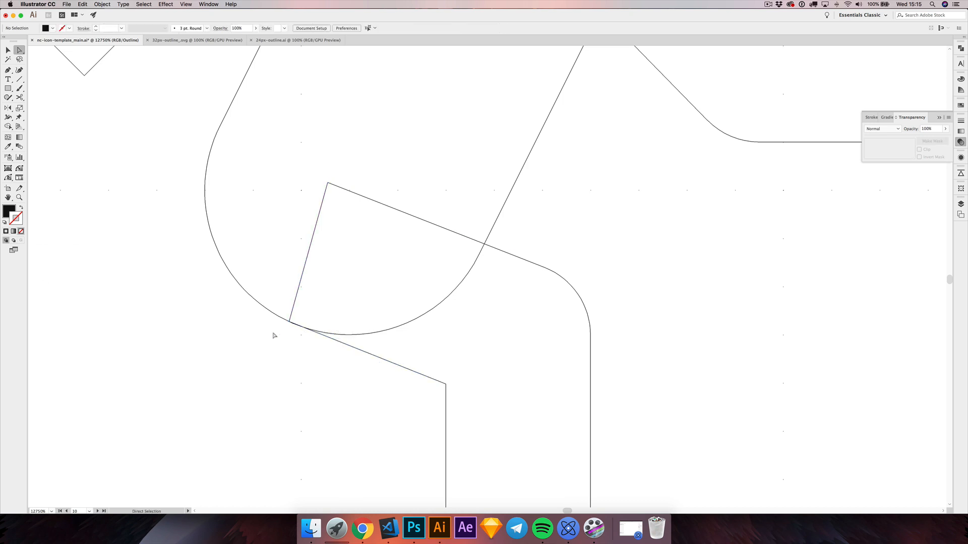
# Step: Switch from Outline view back to the filled preview of the whole figure
pyautogui.press('alt')
pyautogui.scroll(-5, 282, 332)
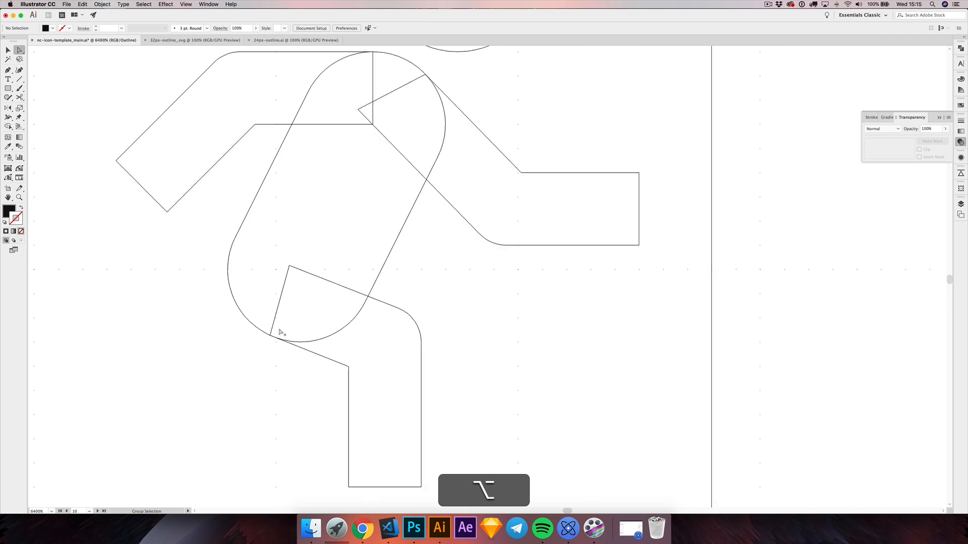
pyautogui.moveTo(266, 359); pyautogui.dragTo(299, 363)
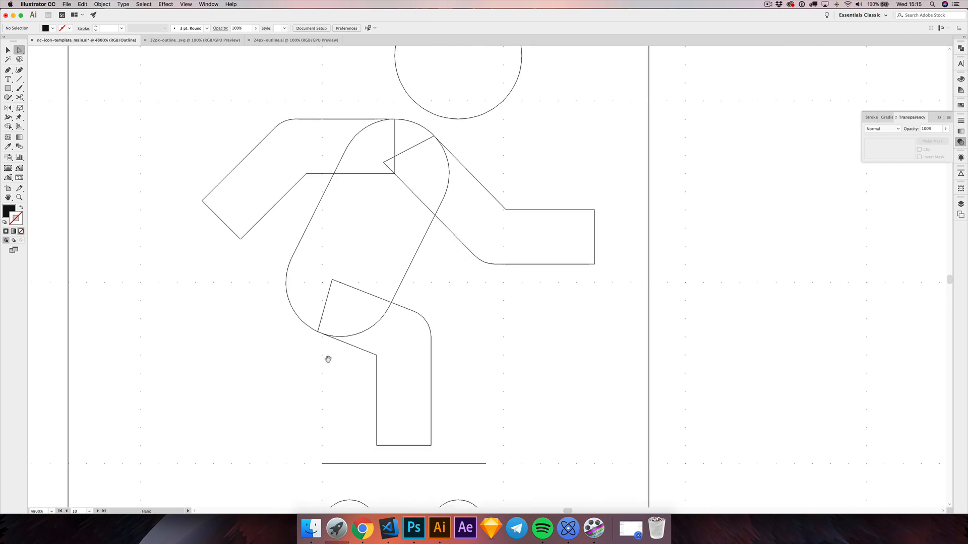
pyautogui.hscroll(-3, 501, 320)
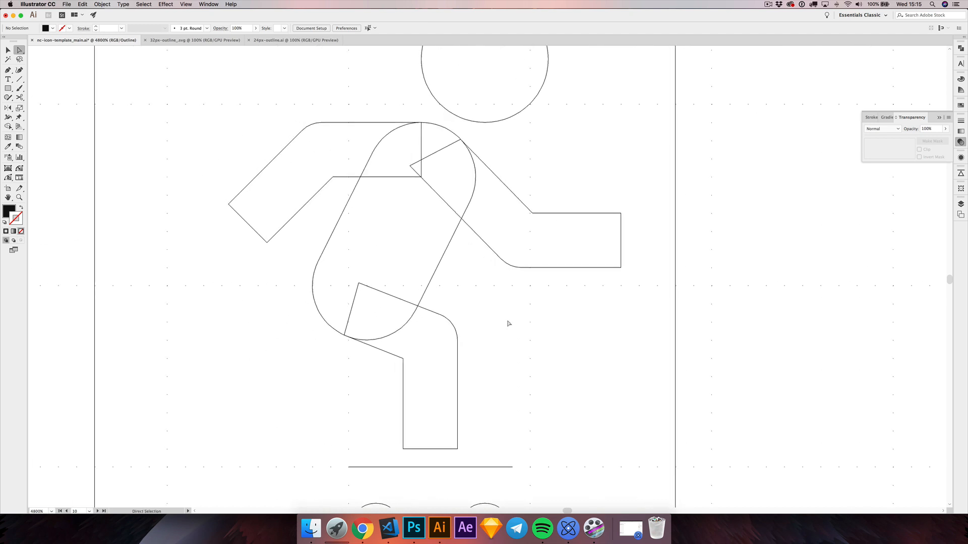
pyautogui.press('super+y')
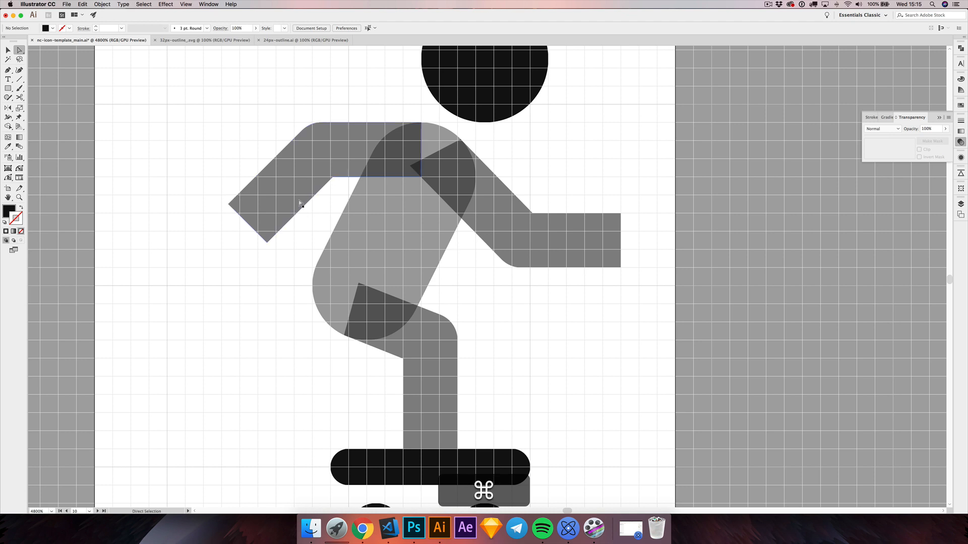
# Step: Unlock the torso and clear the selection
pyautogui.scroll(-2, 249, 224)
pyautogui.press('v')
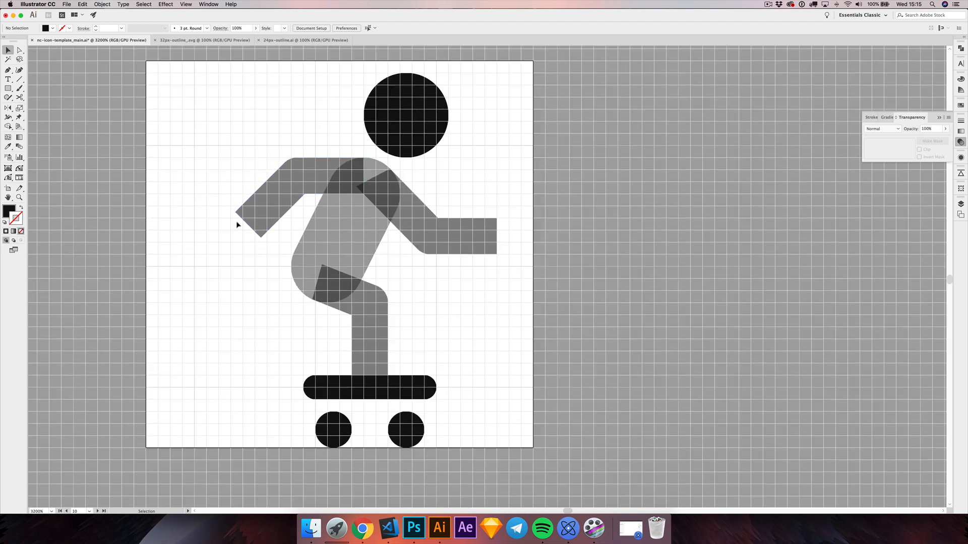
pyautogui.moveTo(224, 199); pyautogui.dragTo(524, 312)
pyautogui.click(524, 313)
pyautogui.press('super+alt+2')
pyautogui.click(520, 314)
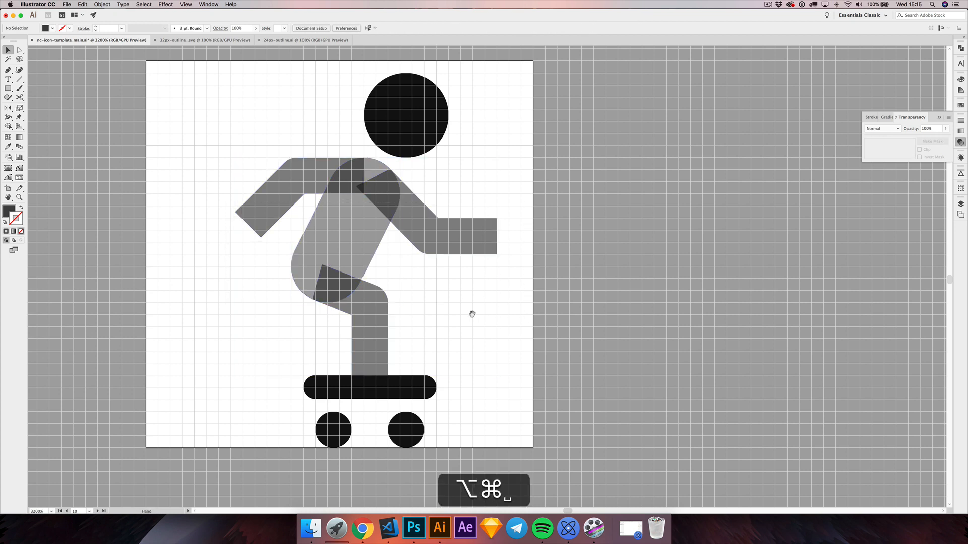
# Step: Ungroup the torso, arms and front leg, unite them into a single body shape, and deselect it
pyautogui.moveTo(237, 175); pyautogui.dragTo(618, 291)
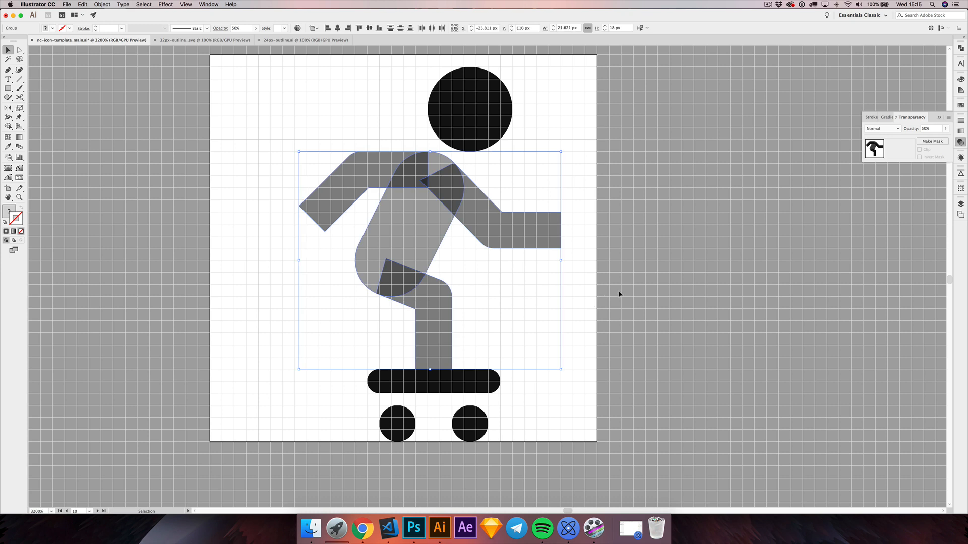
pyautogui.press('shift+super+g')
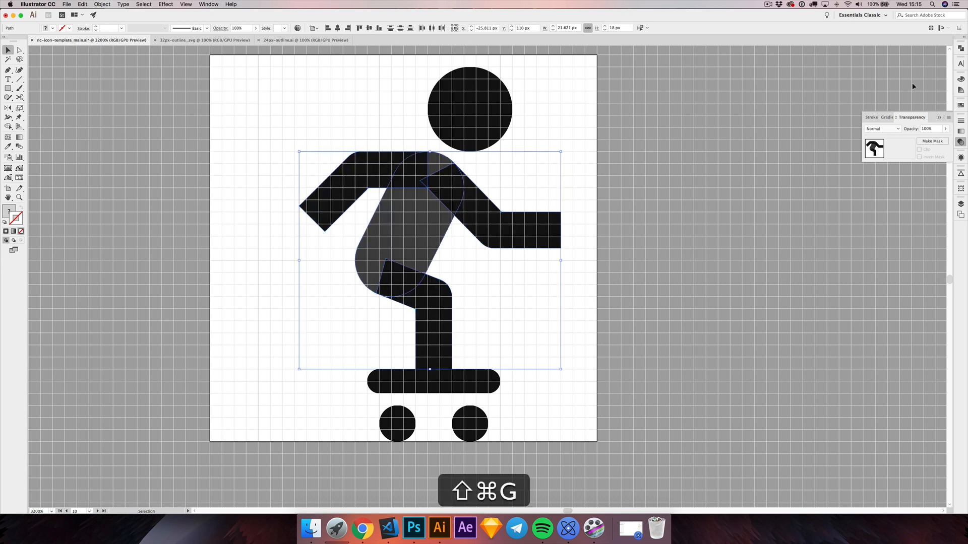
pyautogui.click(960, 48)
pyautogui.click(869, 65)
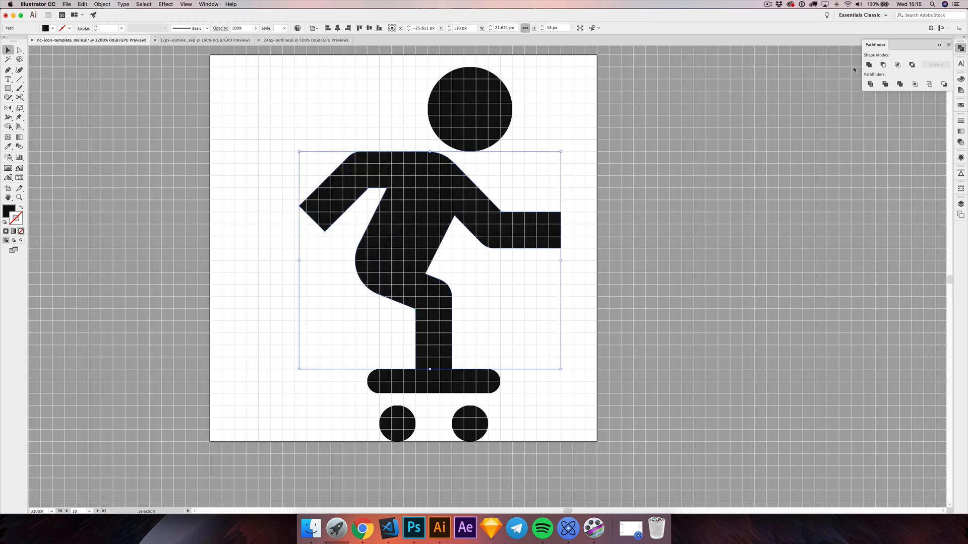
pyautogui.click(651, 208)
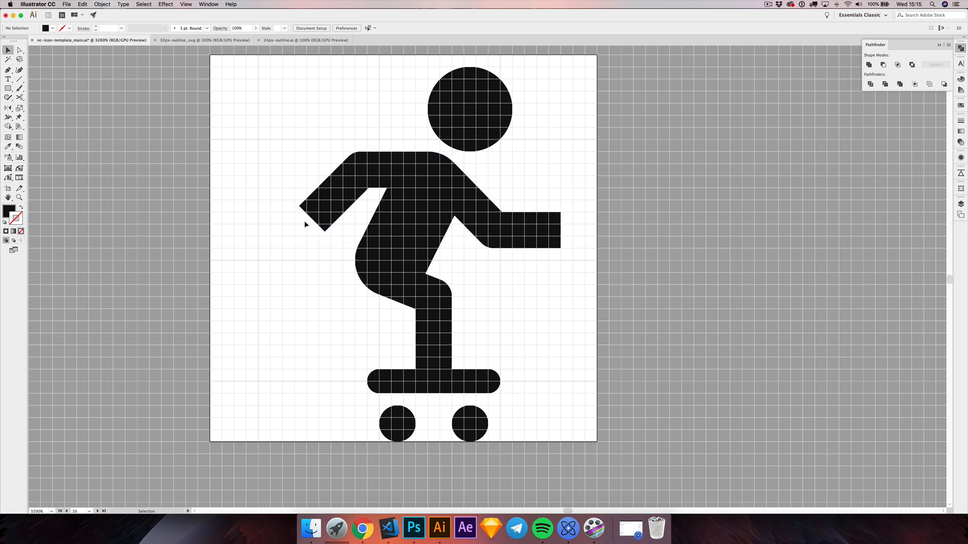
pyautogui.hscroll(-2, 302, 253)
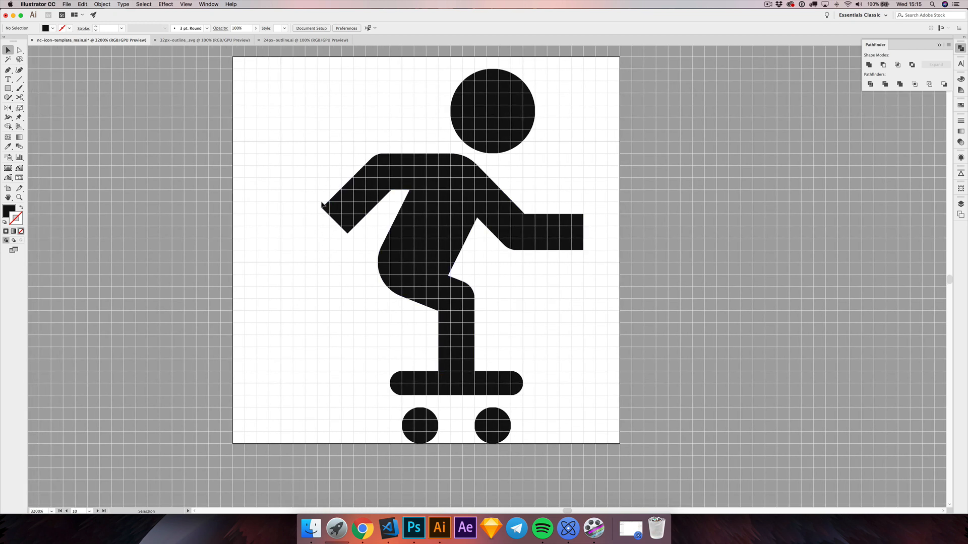
pyautogui.moveTo(314, 200); pyautogui.dragTo(358, 252)
pyautogui.click(313, 222)
pyautogui.click(504, 334)
# Step: View the document at actual size, hide the grid and the artboards, and inspect the filled skateboarder up close
pyautogui.press('super+1')
pyautogui.press('super+apostrophe')
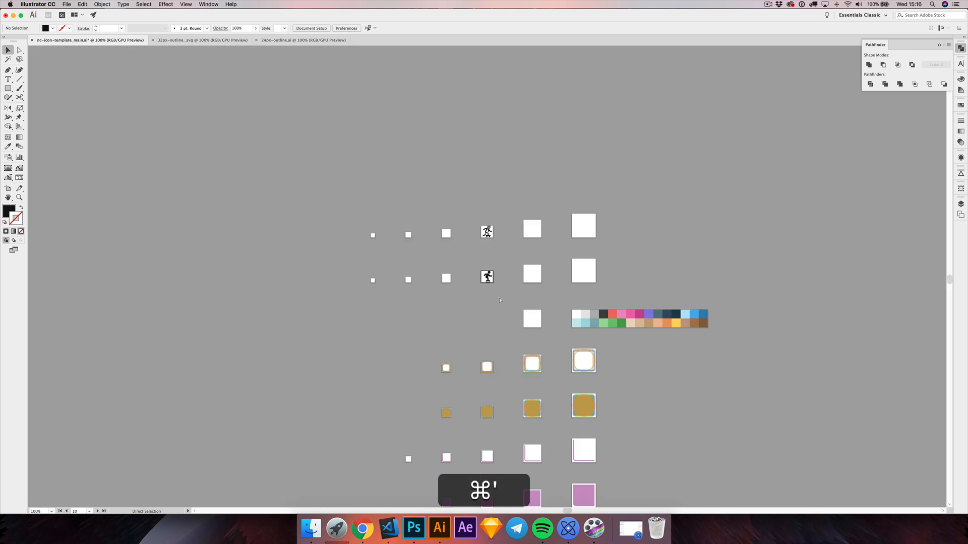
pyautogui.press('super+shift+h')
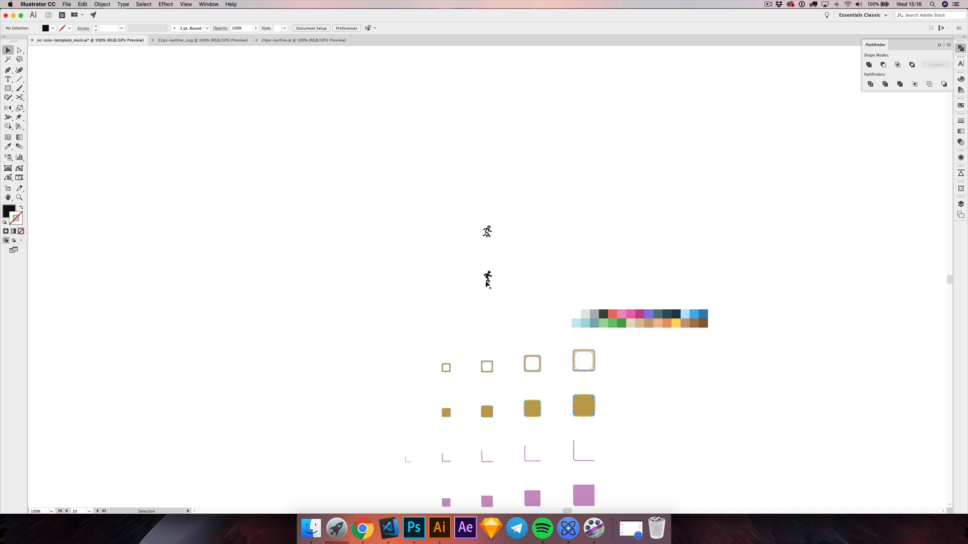
pyautogui.scroll(10, 487, 283)
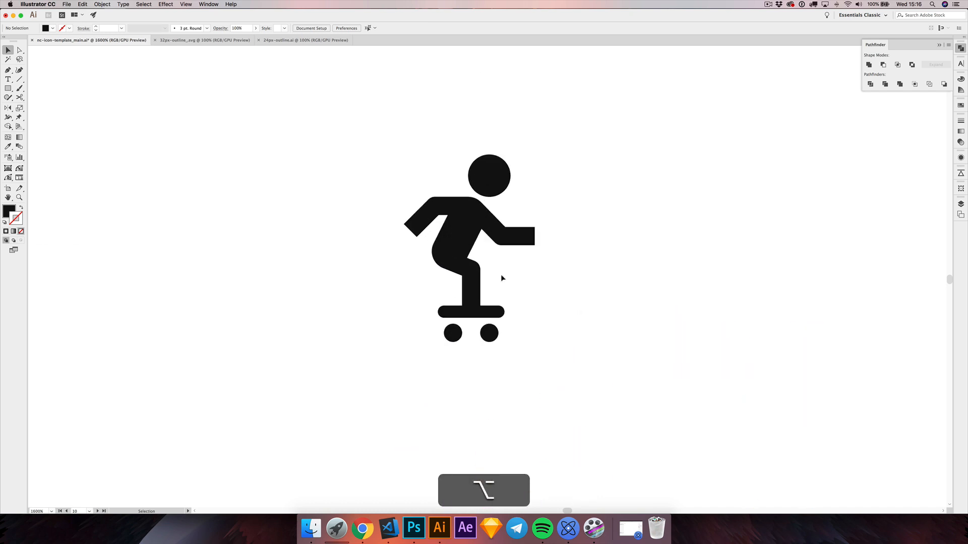
# Step: Show the artboards and the pixel grid again over the enlarged skateboarder
pyautogui.scroll(2, 501, 278)
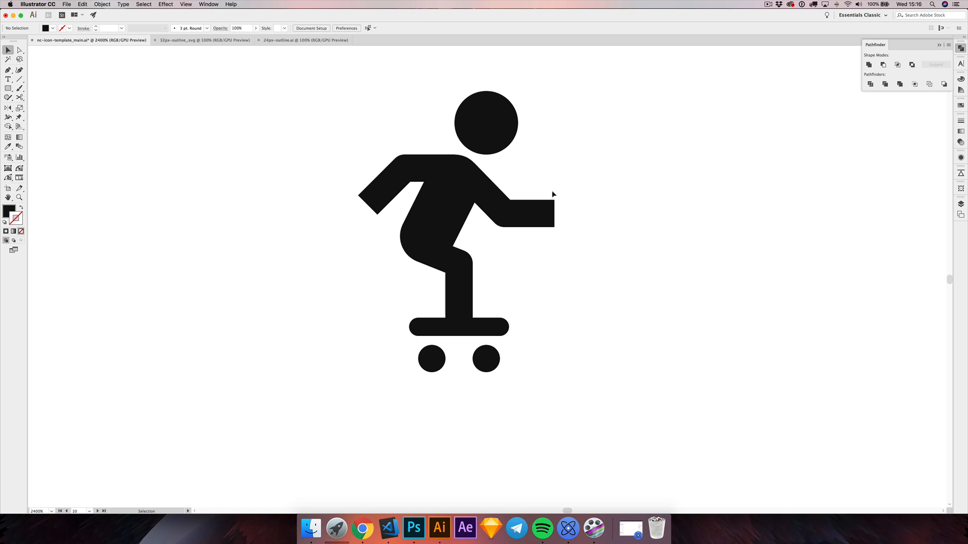
pyautogui.scroll(2, 543, 211)
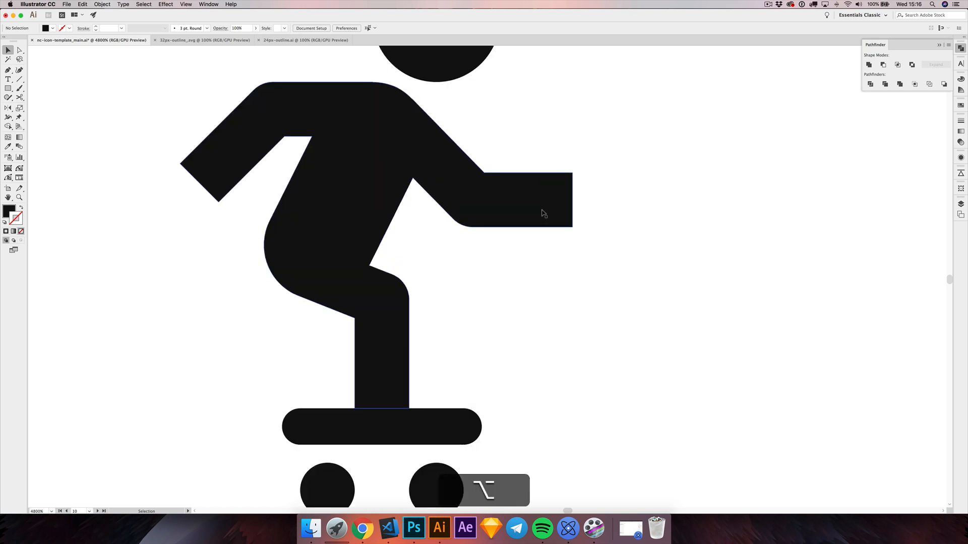
pyautogui.moveTo(528, 137); pyautogui.dragTo(568, 141)
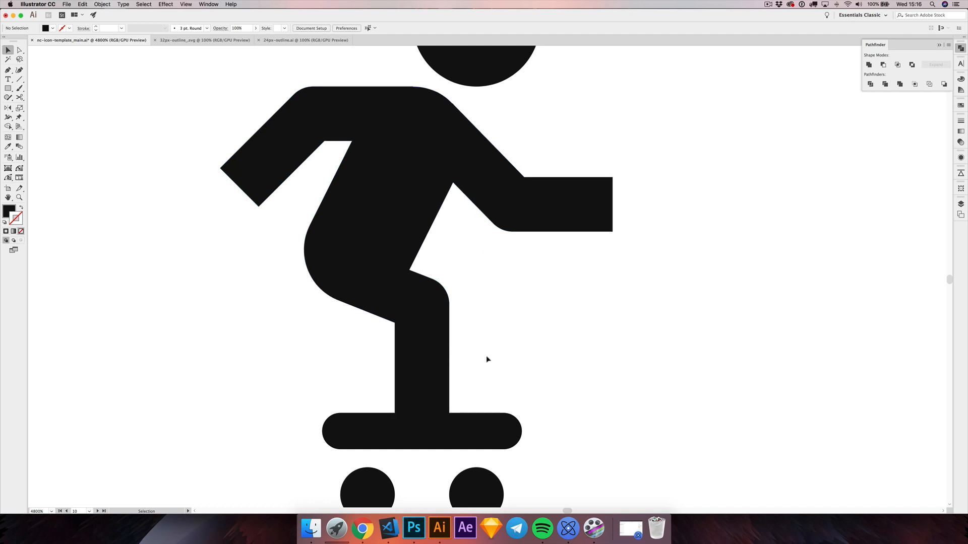
pyautogui.moveTo(489, 298); pyautogui.dragTo(546, 316)
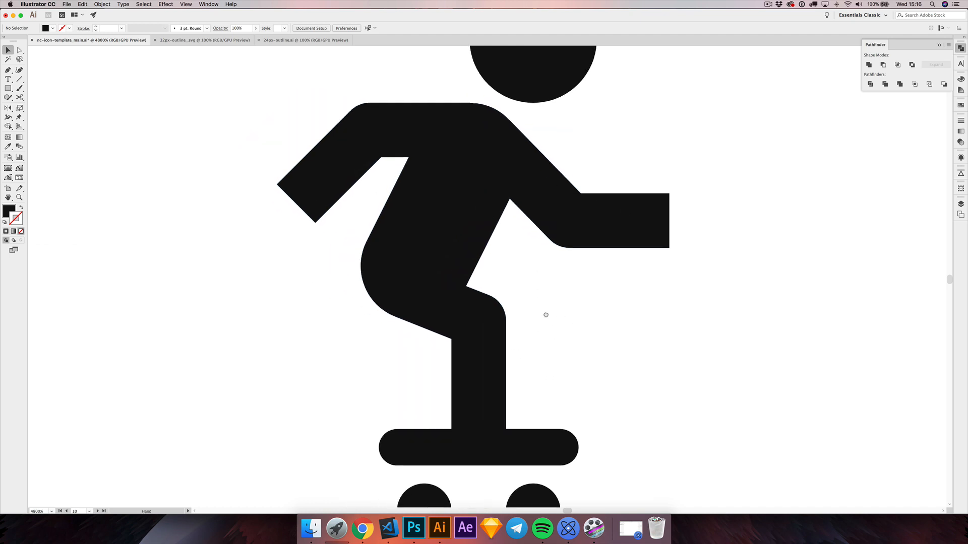
pyautogui.press('shift+super+h')
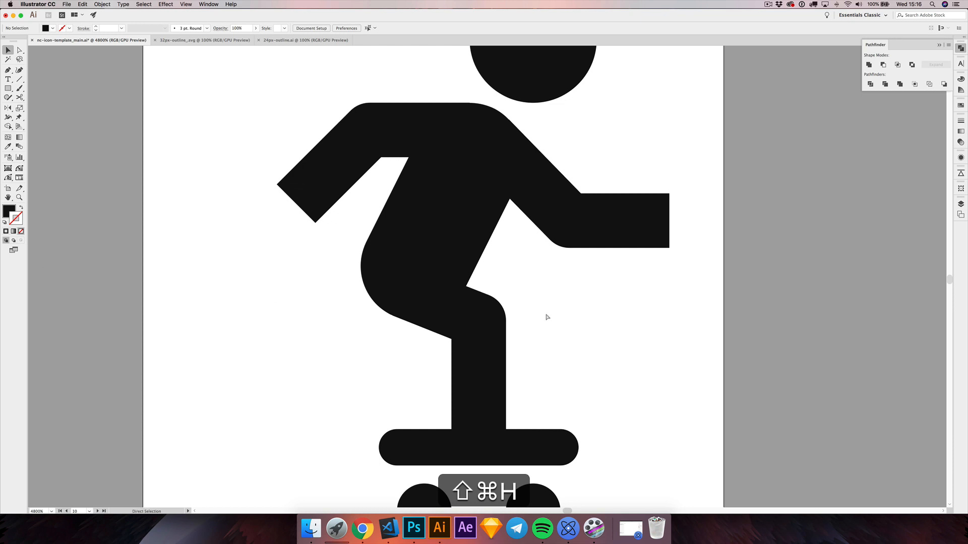
pyautogui.press('super+apostrophe')
pyautogui.moveTo(578, 296); pyautogui.dragTo(530, 304)
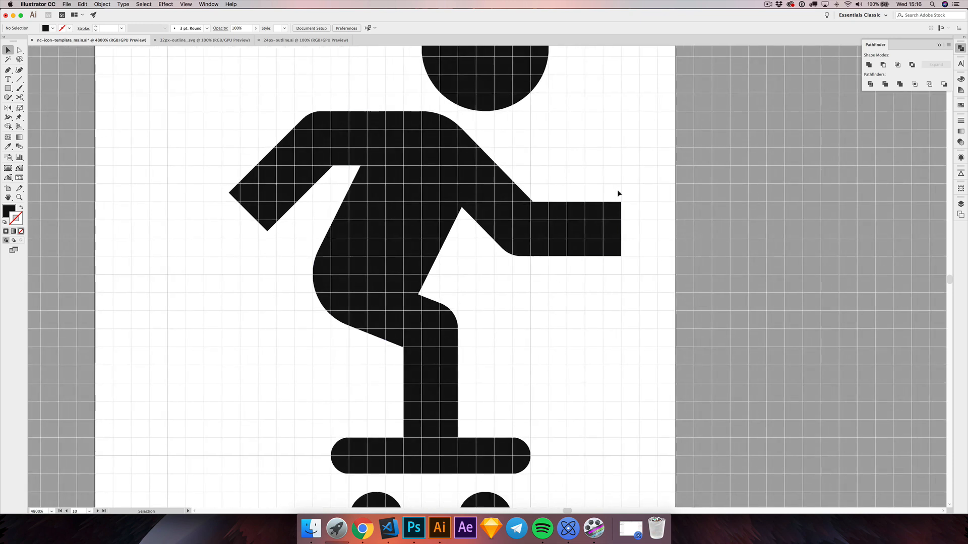
# Step: Move the upper corner anchor of the front hand straight down by 0.25 px twice to taper the forearm, and deselect it
pyautogui.press('a')
pyautogui.moveTo(618, 191); pyautogui.dragTo(636, 213)
pyautogui.press('shift+super+m')
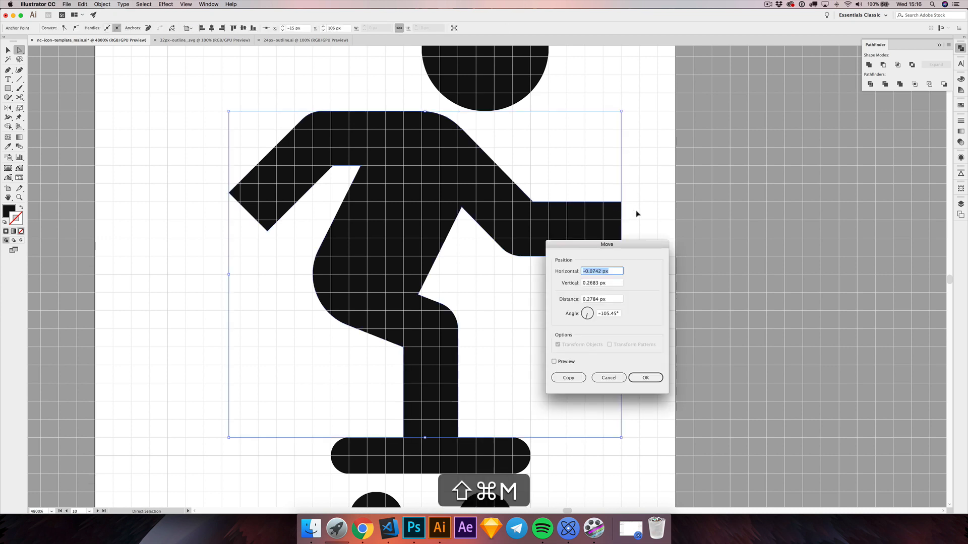
pyautogui.write('0')
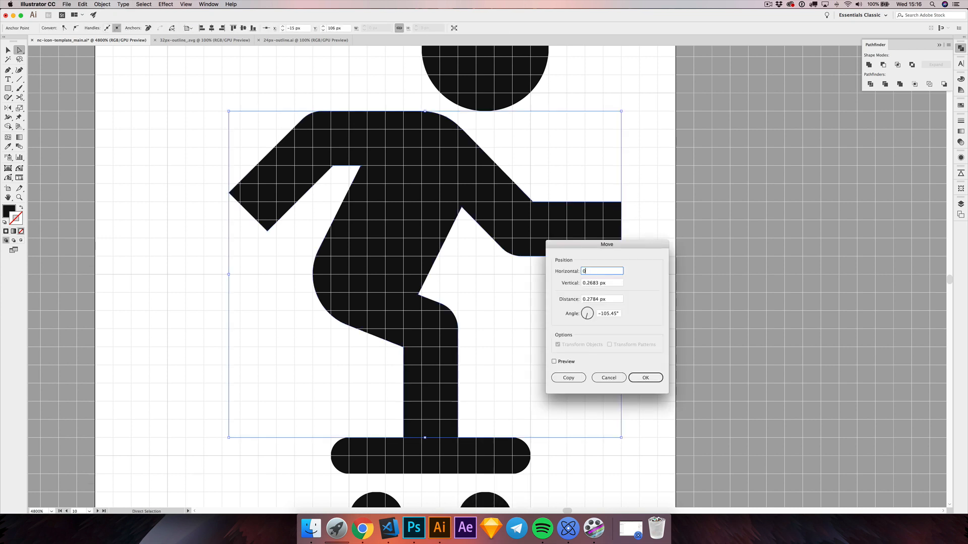
pyautogui.press('Tab')
pyautogui.write('0')
pyautogui.press('Return')
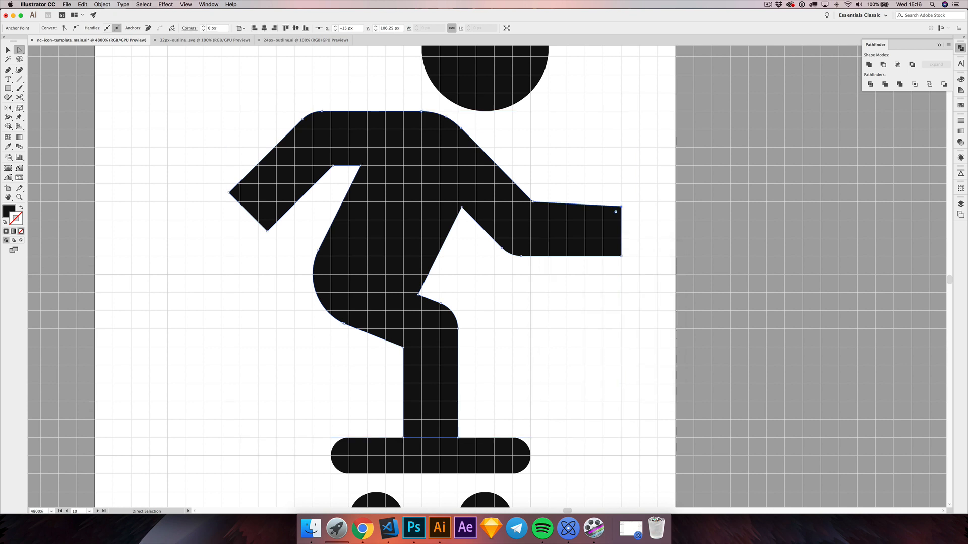
pyautogui.press('super+shift+m')
pyautogui.press('Return')
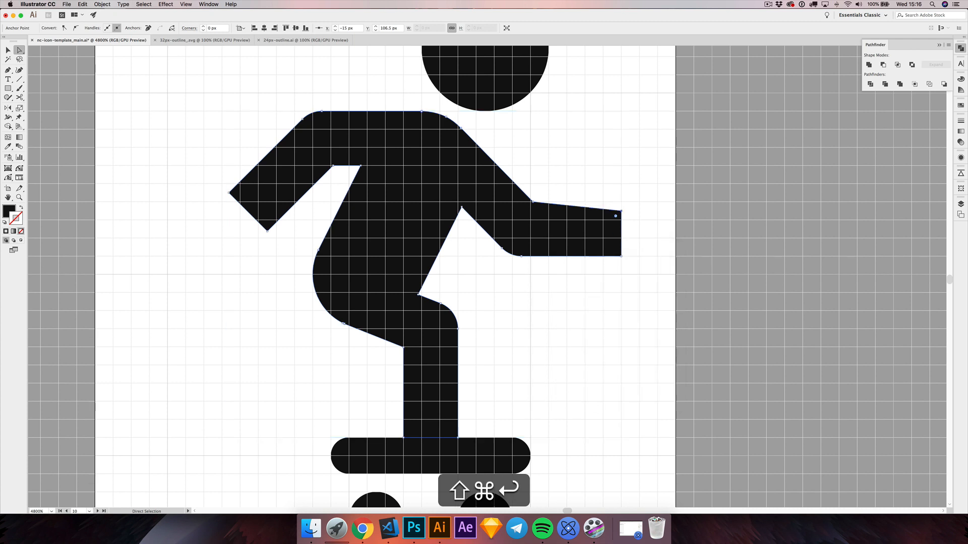
pyautogui.click(532, 281)
# Step: Create a 2.5 × 2.5 px circle beside the back hand as a width guide
pyautogui.moveTo(531, 281); pyautogui.dragTo(628, 289)
pyautogui.moveTo(363, 267); pyautogui.dragTo(397, 272)
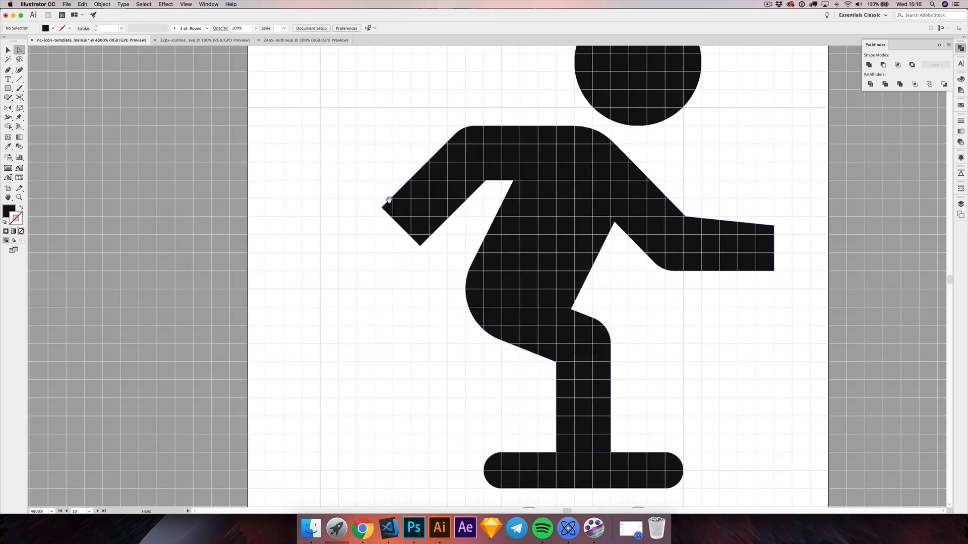
pyautogui.moveTo(7, 88); pyautogui.dragTo(50, 106)
pyautogui.click(326, 242)
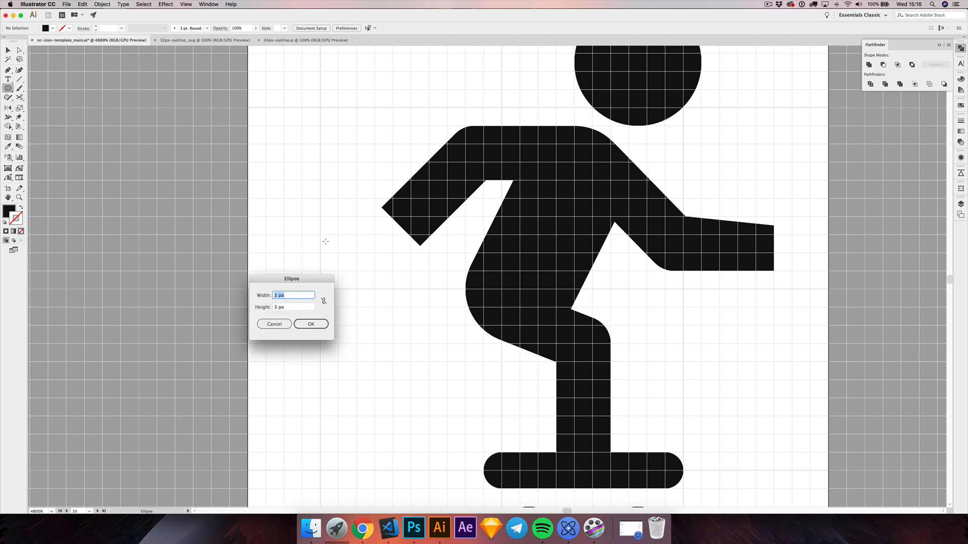
pyautogui.moveTo(274, 296); pyautogui.dragTo(343, 240)
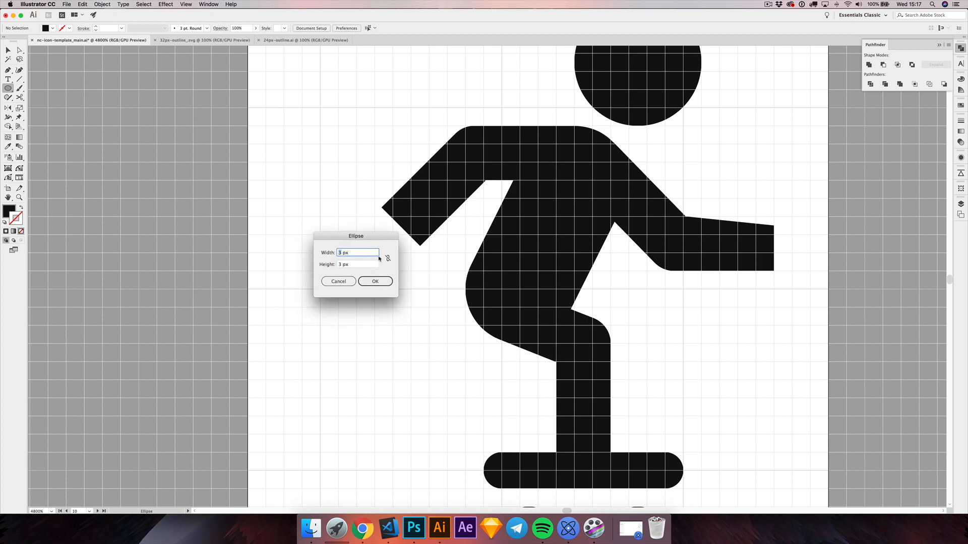
pyautogui.write('2.6')
pyautogui.press('Tab')
pyautogui.click(345, 253)
pyautogui.write('.5')
pyautogui.press('Tab')
pyautogui.write('2.5')
pyautogui.press('Return')
# Step: Place the guide circle over the end of the back hand so it meets the upper corner, and check the fit in Outline view
pyautogui.press('v')
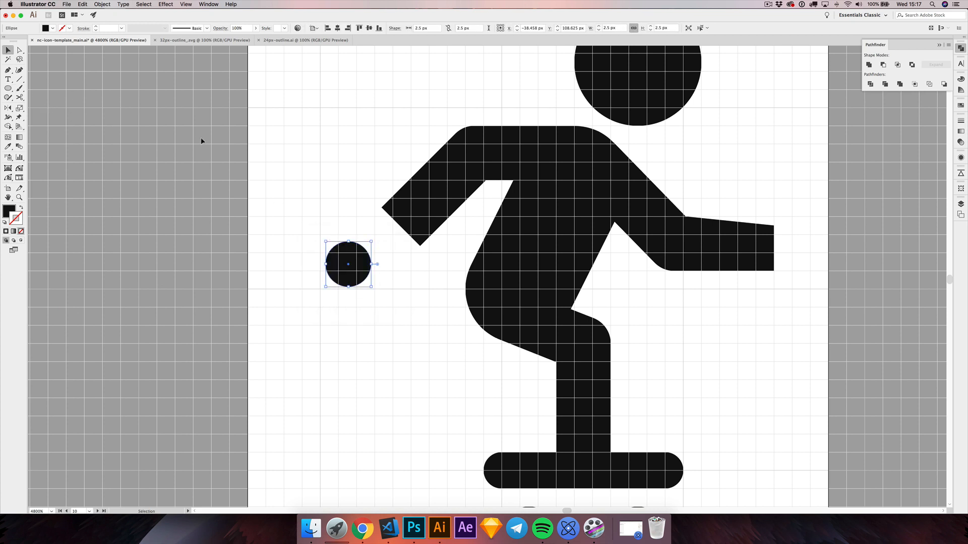
pyautogui.scroll(4, 428, 250)
pyautogui.moveTo(291, 299); pyautogui.dragTo(376, 231)
pyautogui.press('super+y')
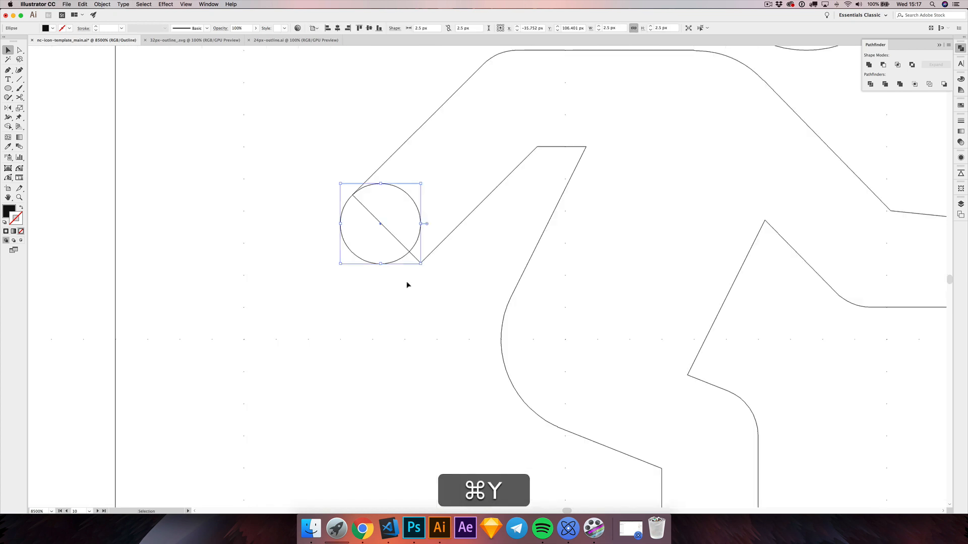
pyautogui.scroll(3, 446, 222)
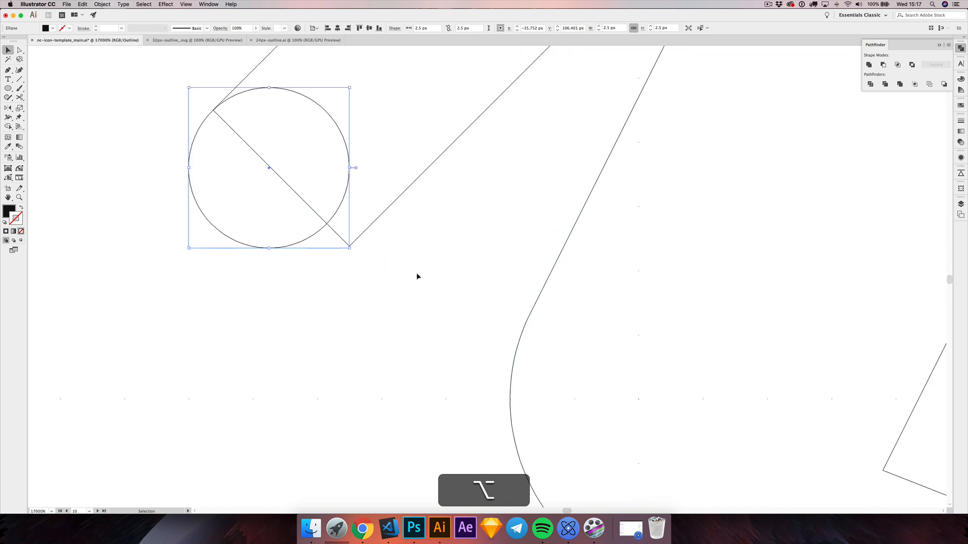
pyautogui.moveTo(415, 233); pyautogui.dragTo(433, 360)
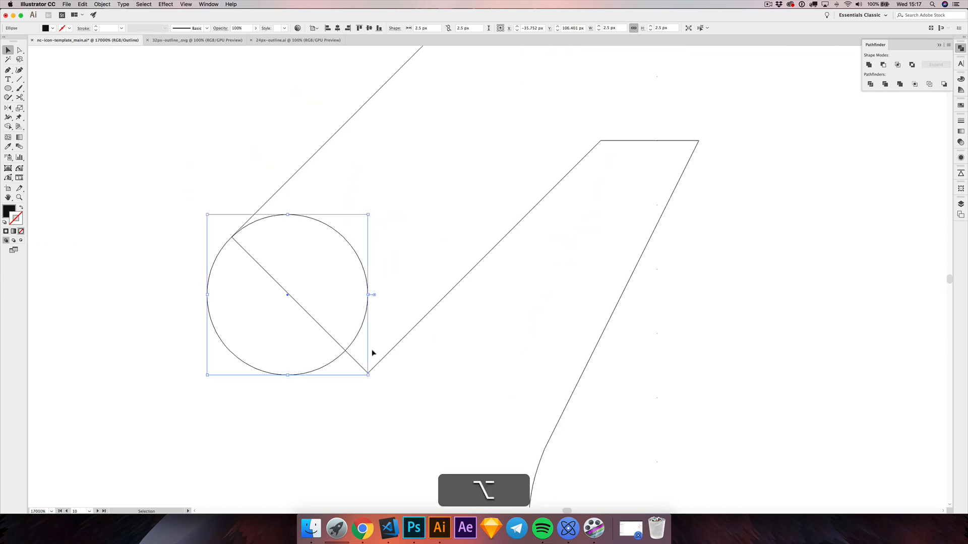
# Step: Move the back hand's lower corner anchor along its end edge to the intersection with the guide circle
pyautogui.scroll(-3, 373, 352)
pyautogui.click(383, 378)
pyautogui.hotkey('alt', 'a')
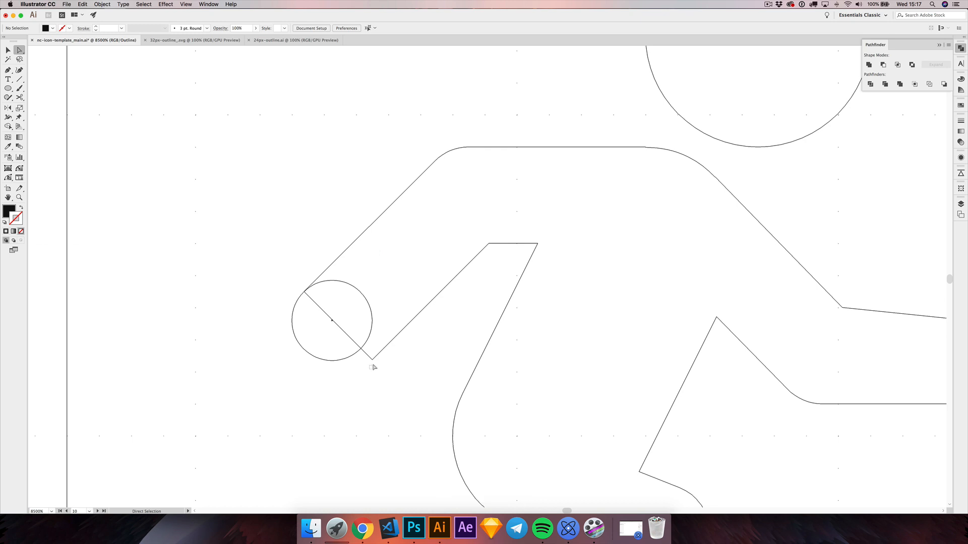
pyautogui.click(372, 360)
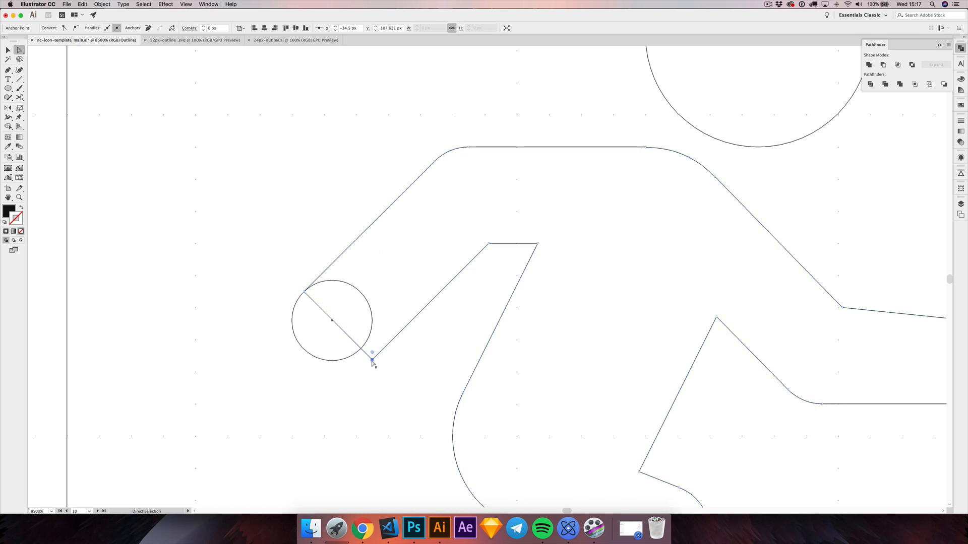
pyautogui.moveTo(372, 360); pyautogui.dragTo(362, 351)
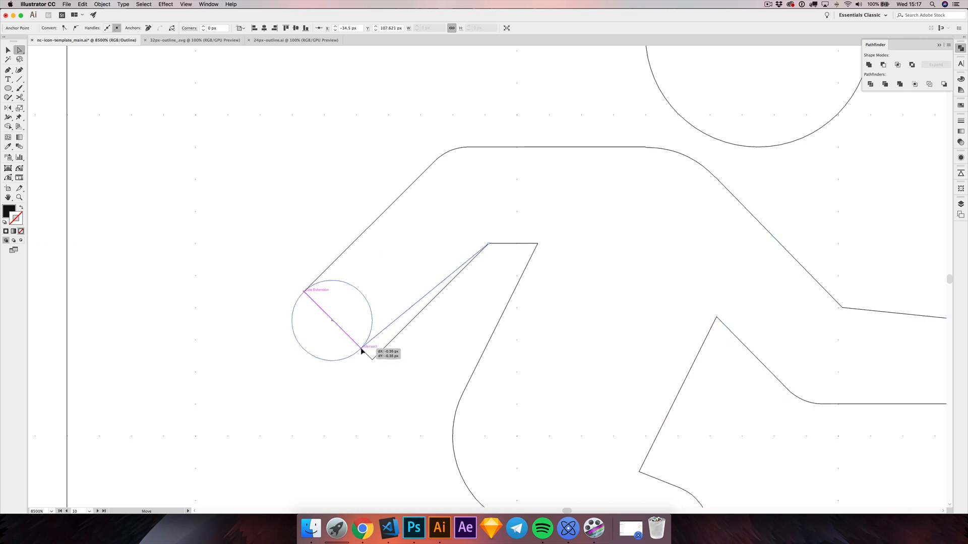
pyautogui.moveTo(357, 347); pyautogui.dragTo(359, 348)
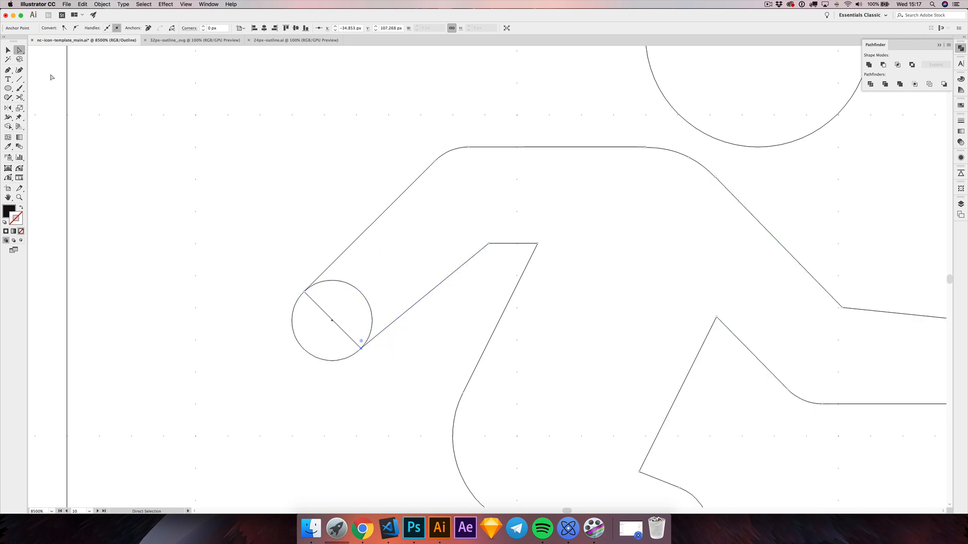
# Step: Move the guide circle off the back hand into the empty space beside it, and deselect it
pyautogui.click(9, 51)
pyautogui.keyDown('shift'); pyautogui.click(319, 359); pyautogui.keyUp('shift')
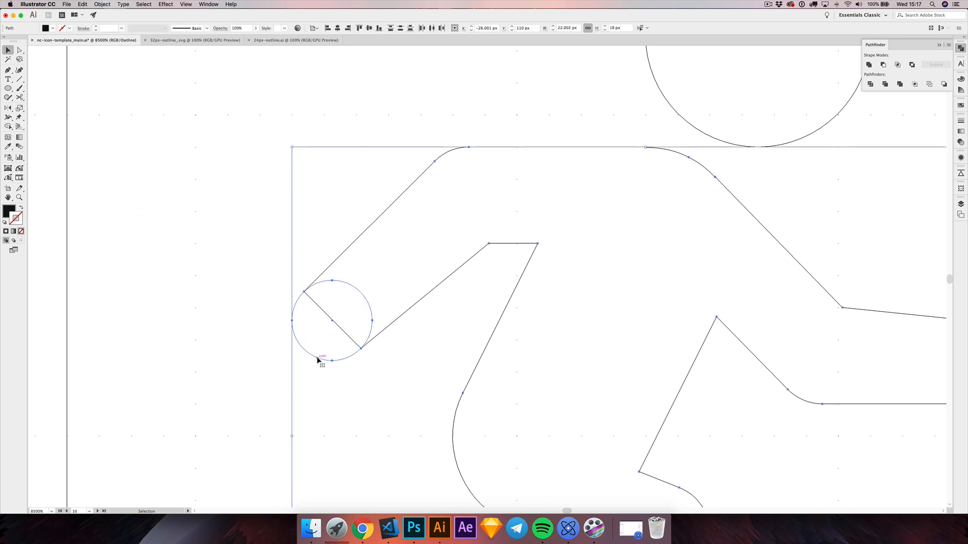
pyautogui.click(278, 370)
pyautogui.moveTo(317, 358); pyautogui.dragTo(168, 328)
pyautogui.click(256, 260)
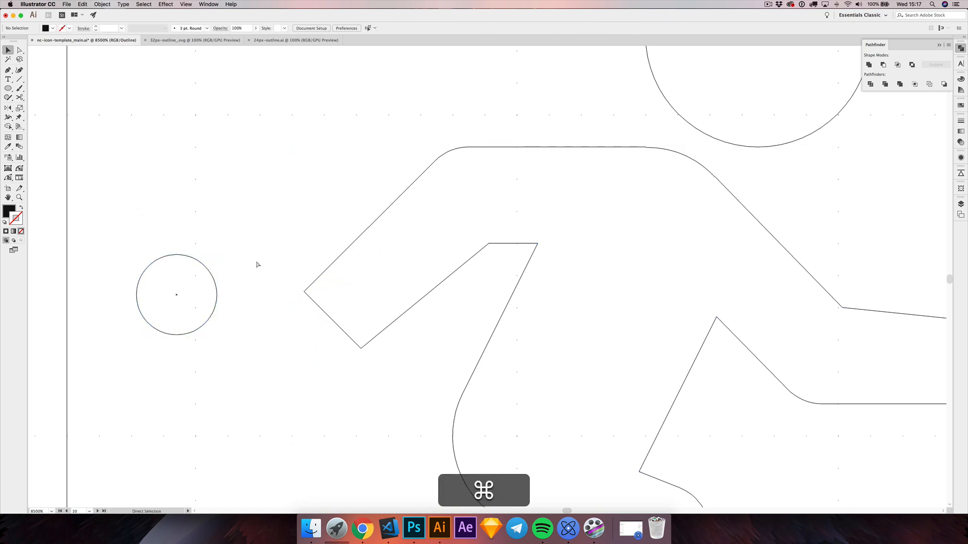
# Step: Return to the filled preview, hide the grid, and examine the tapered arms at actual size and enlarged
pyautogui.press('super+y')
pyautogui.press('super+1')
pyautogui.press('super+apostrophe')
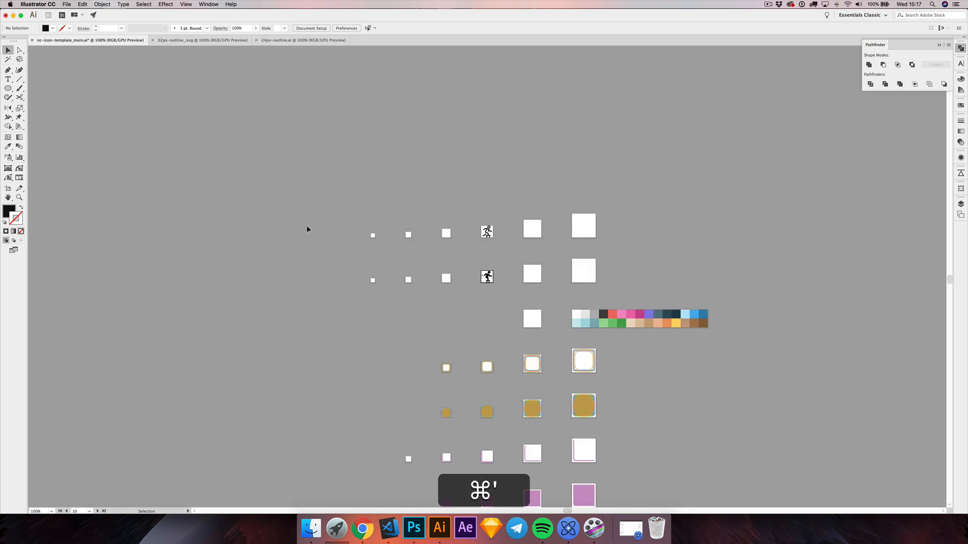
pyautogui.scroll(5, 492, 283)
pyautogui.press('alt+super+1')
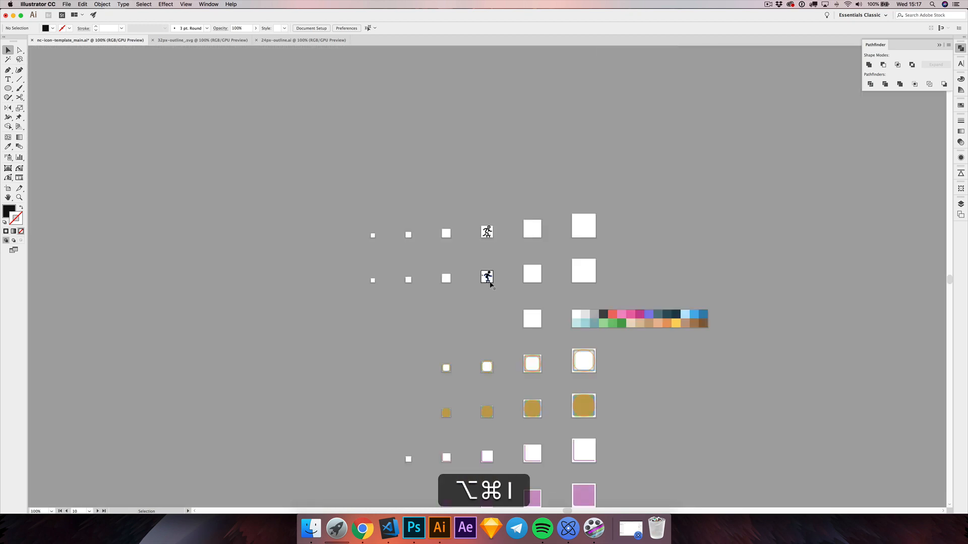
pyautogui.scroll(8, 486, 277)
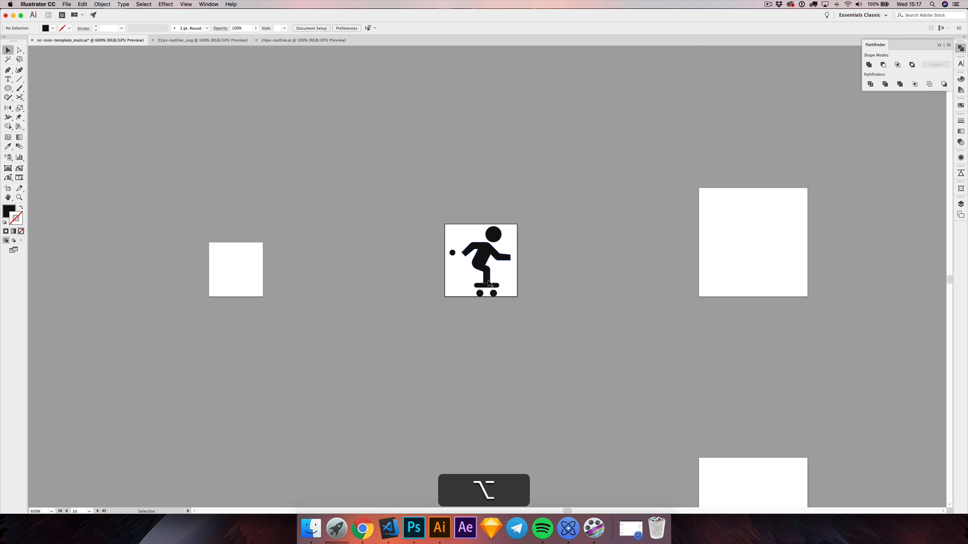
pyautogui.scroll(4, 488, 283)
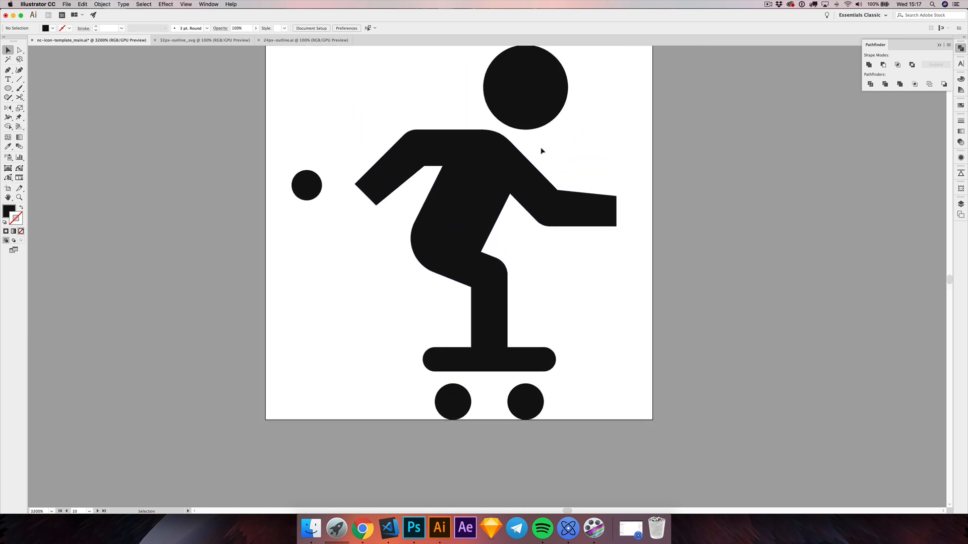
# Step: Separate the surplus anchor where the front shoulder curve meets the arm's straight edge, and delete it with the Pen tool
pyautogui.scroll(3, 510, 134)
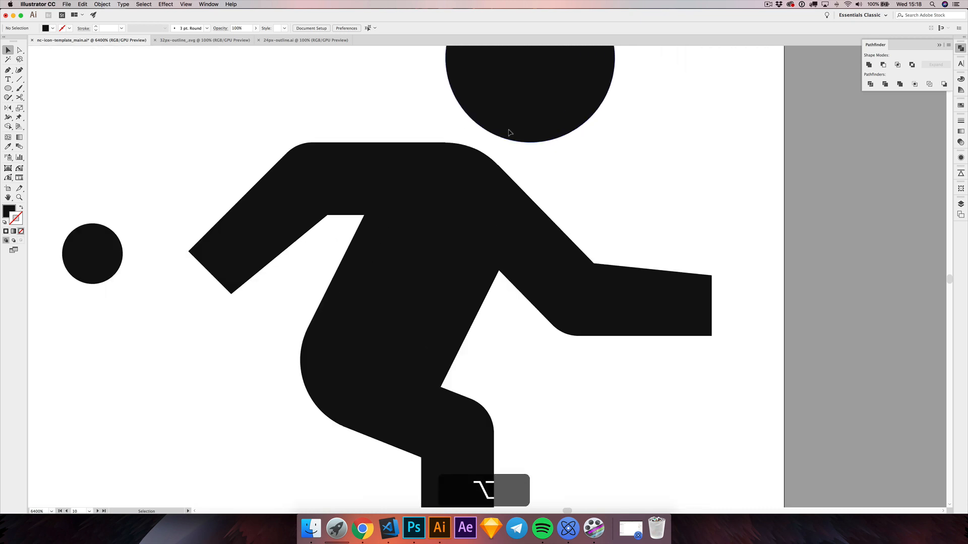
pyautogui.scroll(2, 503, 150)
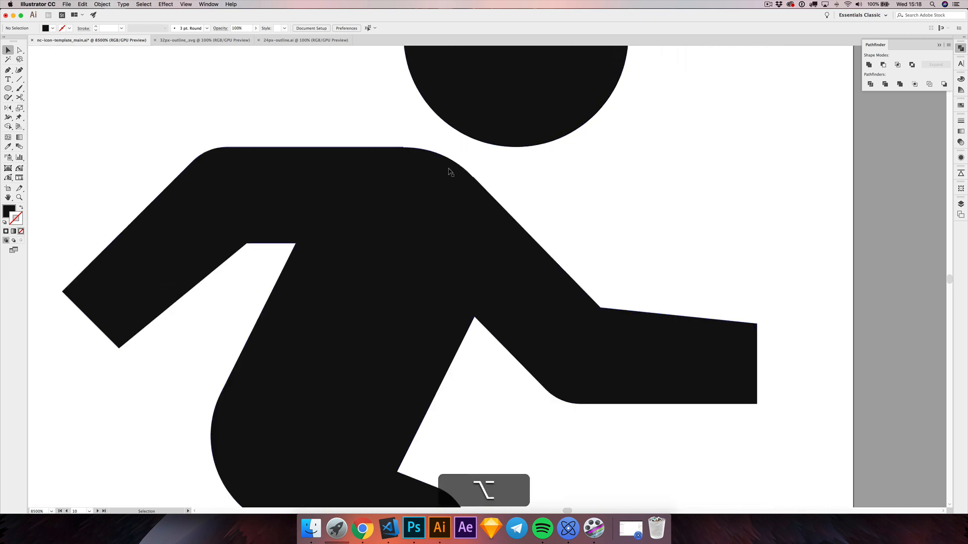
pyautogui.scroll(2, 388, 146)
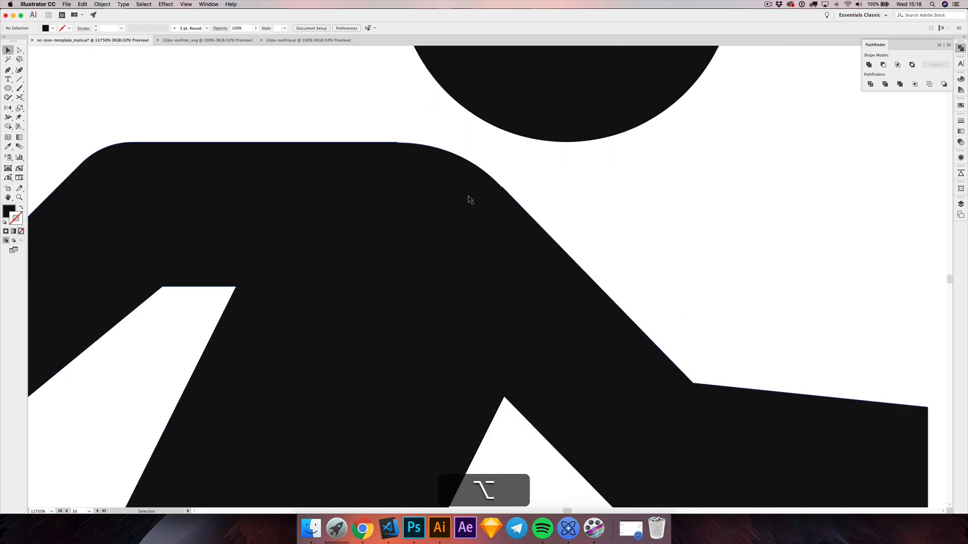
pyautogui.hotkey('alt', 'a')
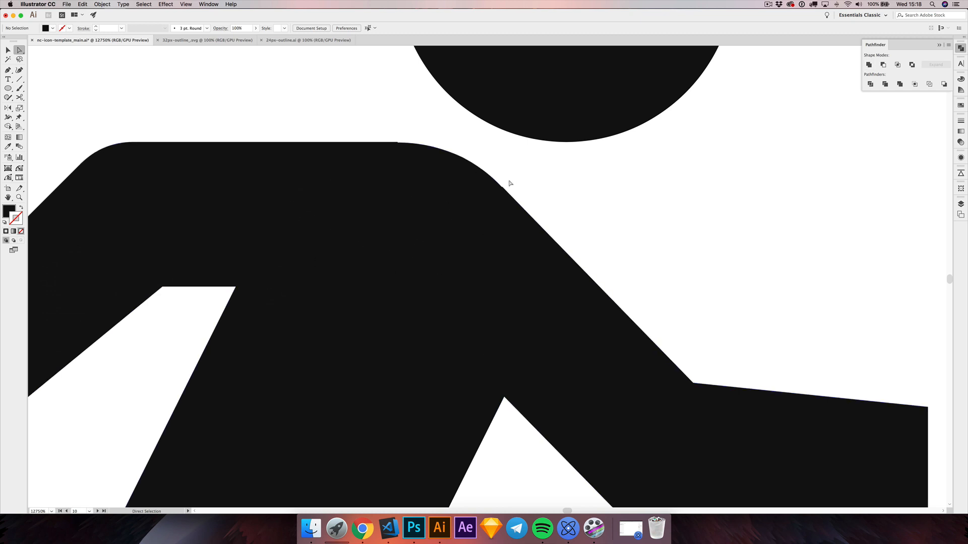
pyautogui.moveTo(503, 189); pyautogui.dragTo(537, 200)
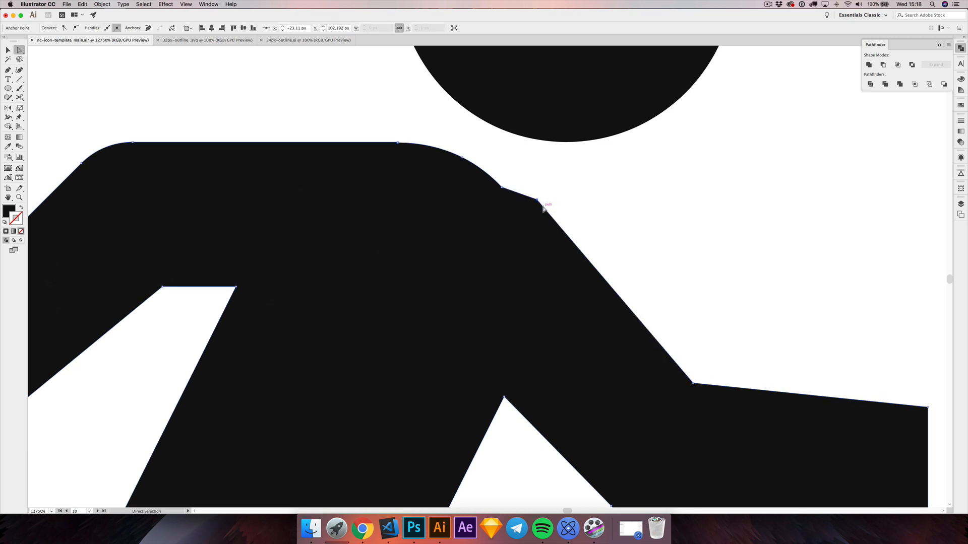
pyautogui.press('p')
pyautogui.click(537, 201)
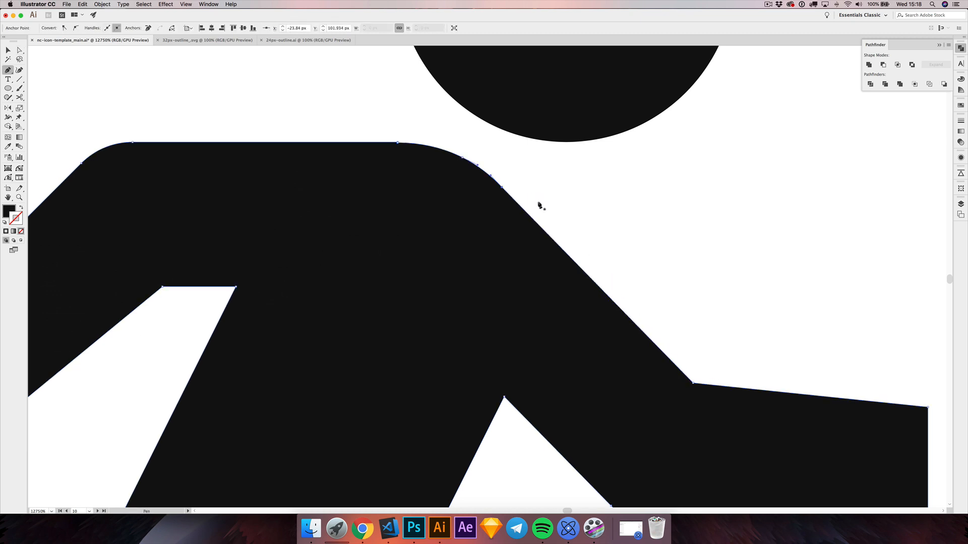
# Step: Remove the surplus anchor where the back's straight edge meets the shoulder curve, undo the excess deletion, and deselect the body
pyautogui.click(399, 143)
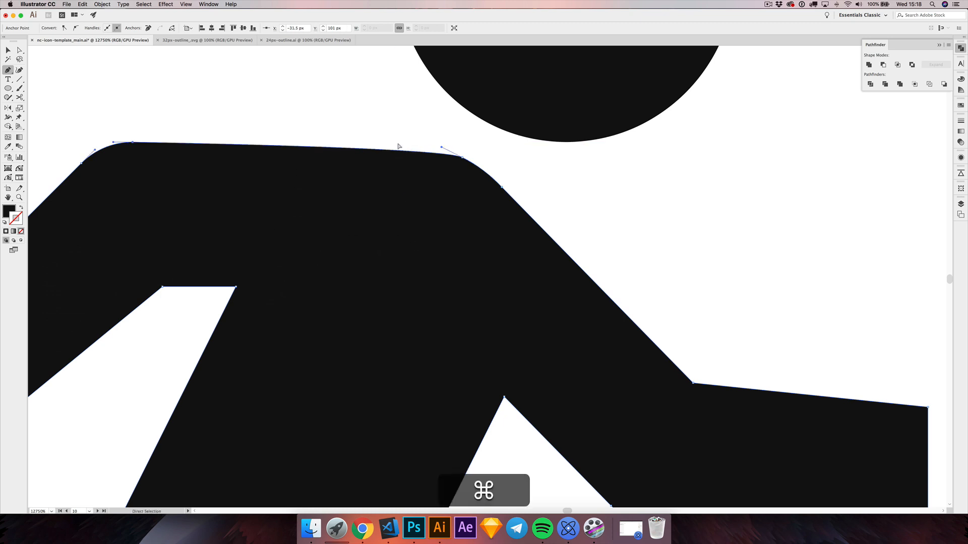
pyautogui.press('super+z')
pyautogui.click(8, 50)
pyautogui.click(208, 291)
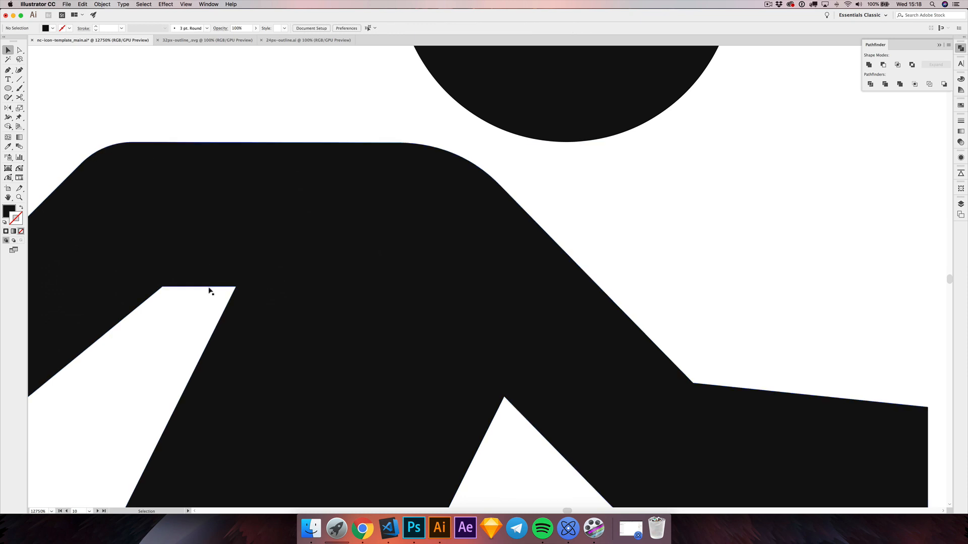
# Step: Remove the surplus anchor where the hip curve meets the thigh's straight lower edge with the Pen tool, and deselect the body
pyautogui.scroll(-3, 207, 290)
pyautogui.moveTo(155, 355); pyautogui.dragTo(331, 225)
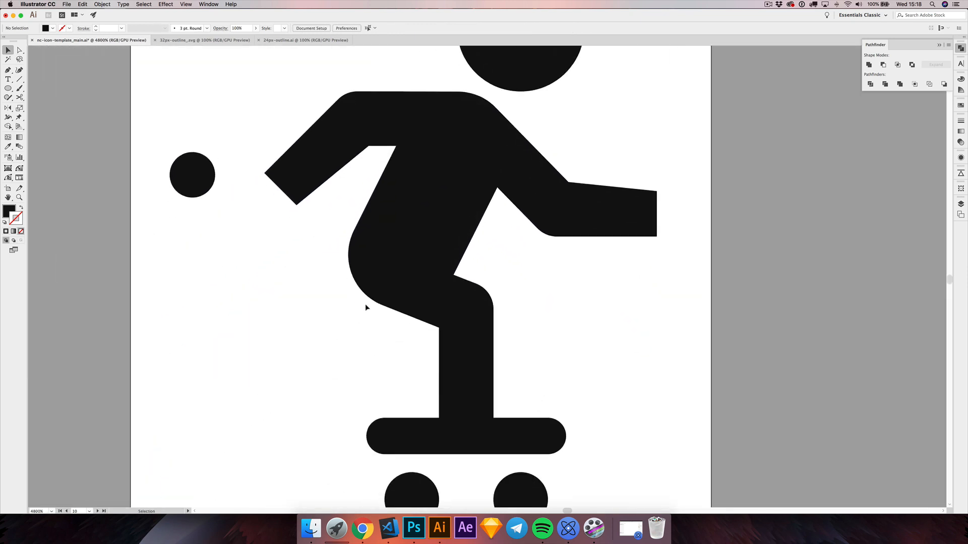
pyautogui.scroll(5, 365, 305)
pyautogui.hotkey('alt', 'a')
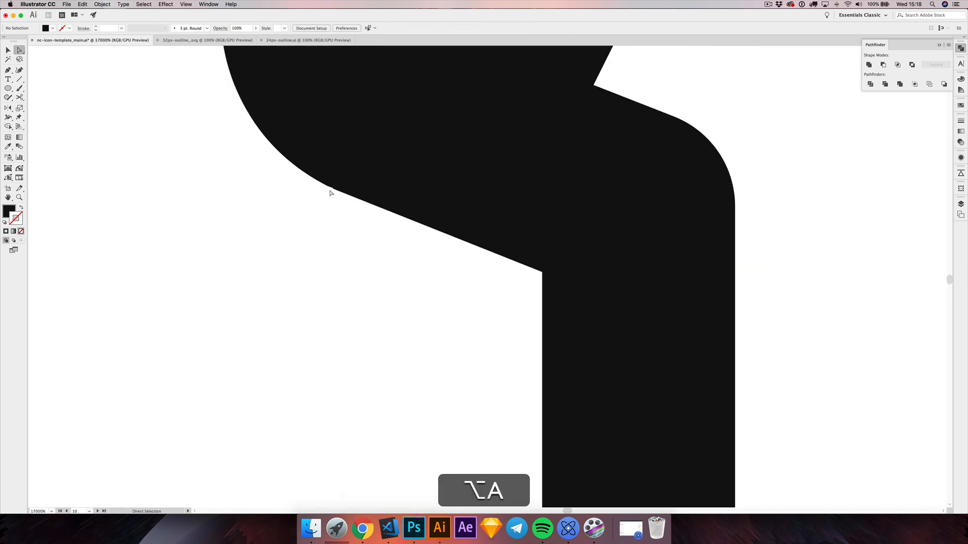
pyautogui.click(334, 192)
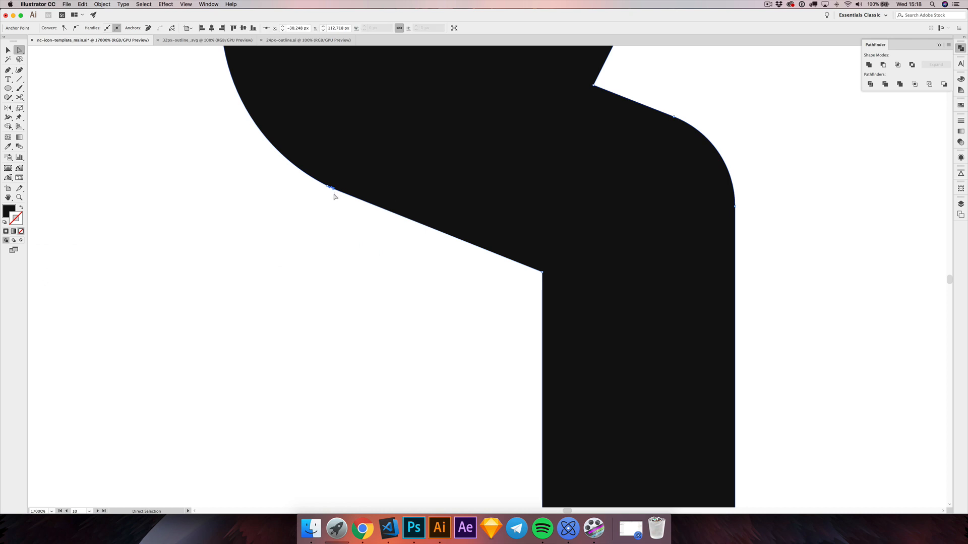
pyautogui.press('p')
pyautogui.click(334, 189)
pyautogui.click(332, 187)
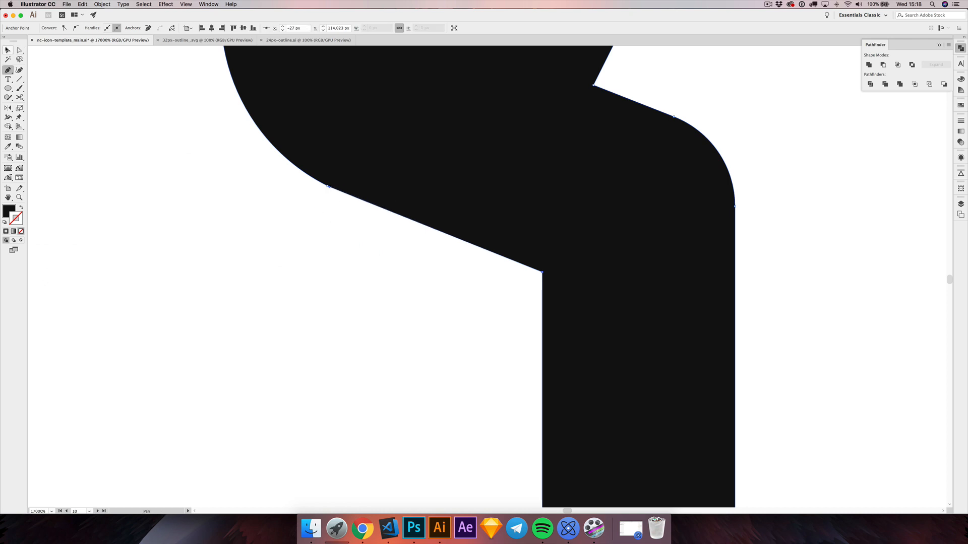
pyautogui.click(7, 49)
pyautogui.click(158, 191)
# Step: Turn on snapping to the grid and display the grid over the whole icon
pyautogui.scroll(-5, 187, 213)
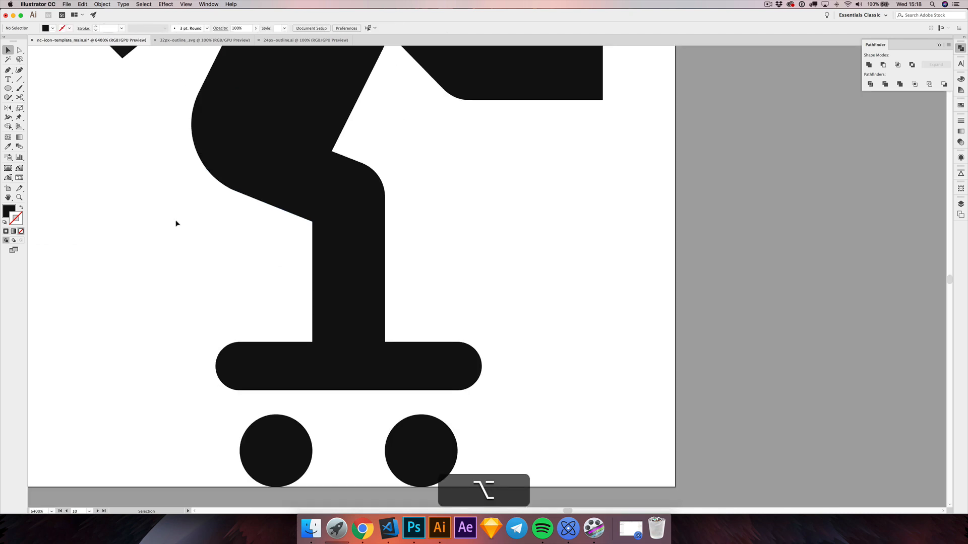
pyautogui.moveTo(176, 223); pyautogui.dragTo(295, 298)
pyautogui.scroll(-2, 295, 300)
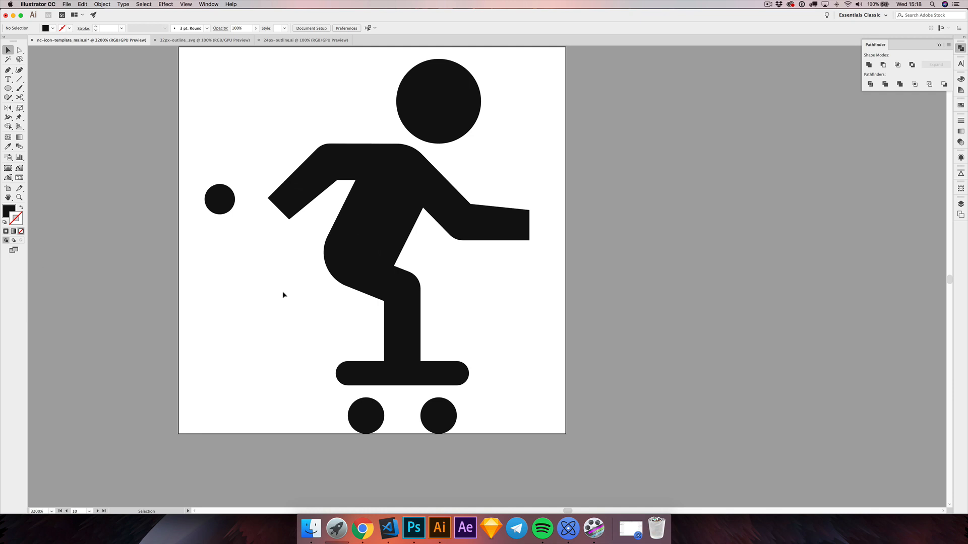
pyautogui.press('shift+super+apostrophe')
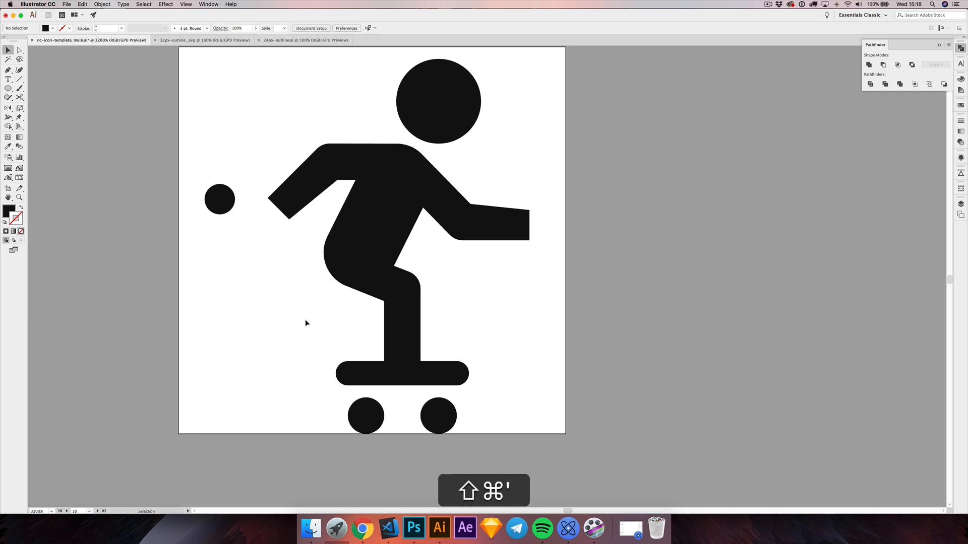
pyautogui.moveTo(343, 313); pyautogui.dragTo(346, 305)
pyautogui.press('super+apostrophe')
pyautogui.scroll(-3, 344, 302)
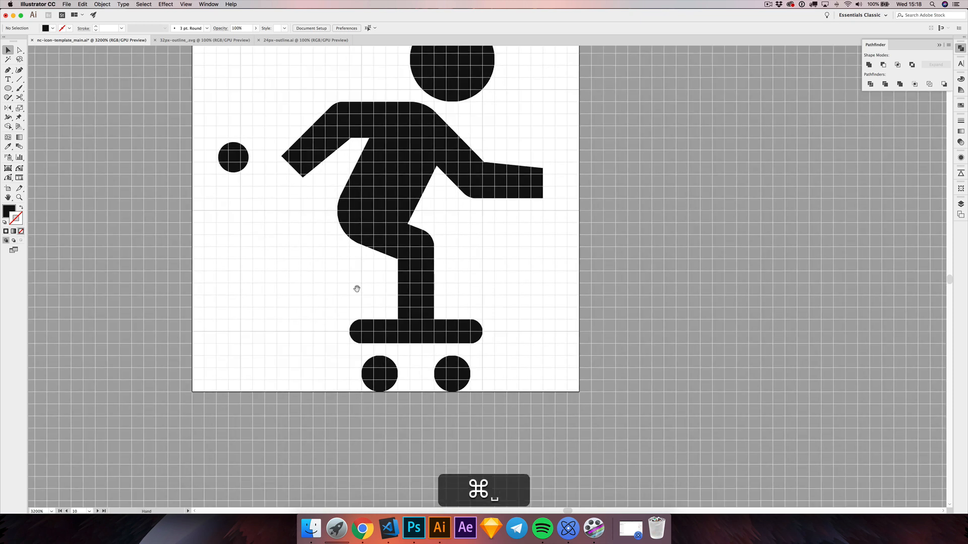
# Step: Draw a rectangle covering the board and foot from two grid squares above the board, and subtract it from the body with Minus Front
pyautogui.moveTo(8, 92); pyautogui.dragTo(35, 86)
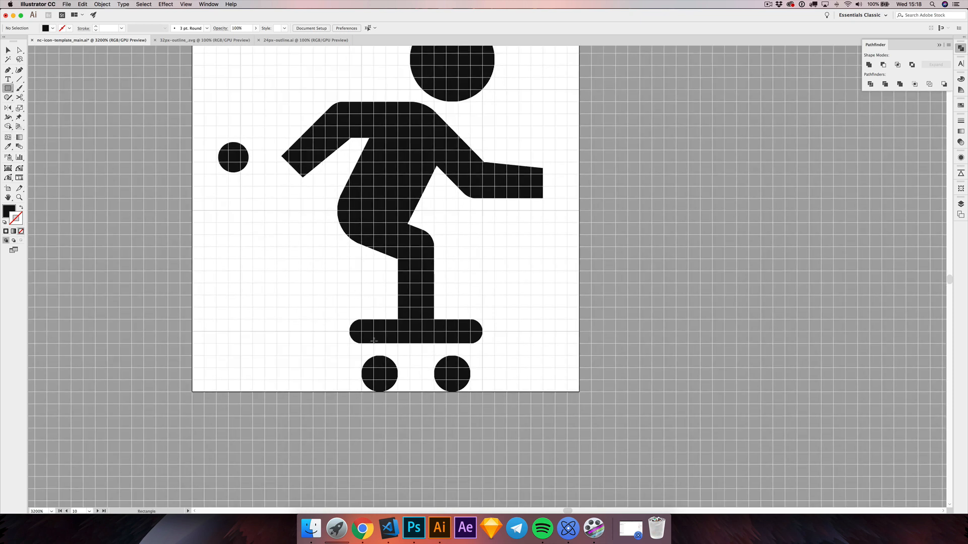
pyautogui.moveTo(338, 296); pyautogui.dragTo(506, 415)
pyautogui.click(6, 51)
pyautogui.keyDown('shift'); pyautogui.click(437, 214); pyautogui.keyUp('shift')
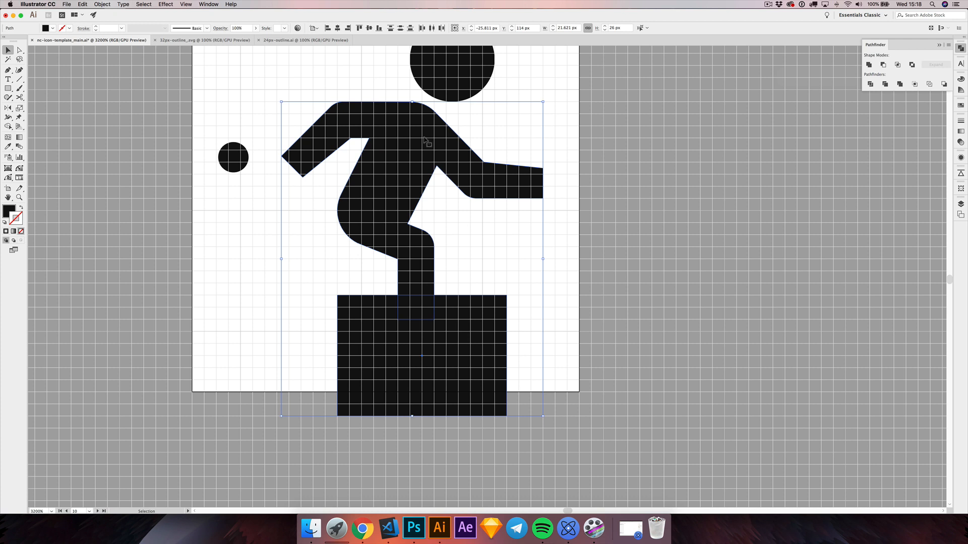
pyautogui.moveTo(508, 135); pyautogui.dragTo(565, 156)
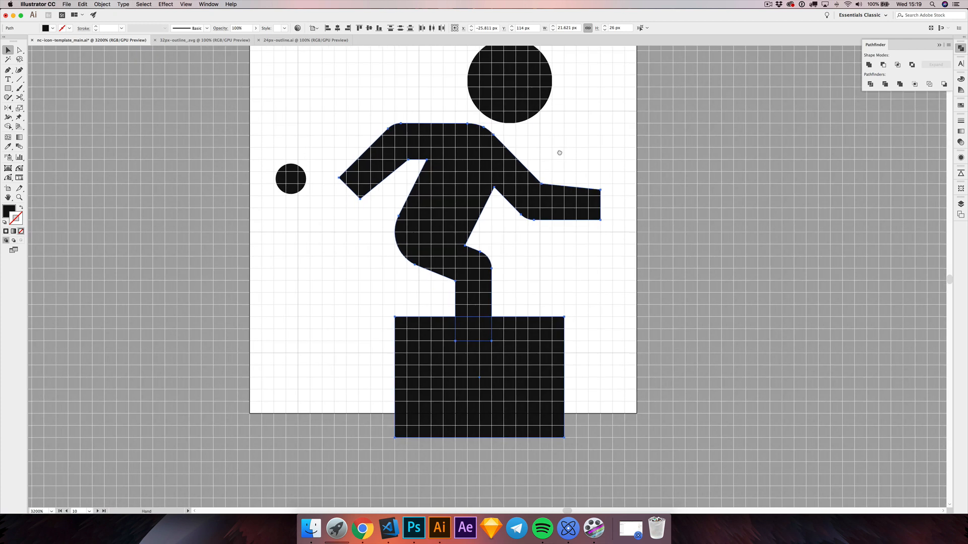
pyautogui.click(884, 66)
pyautogui.click(572, 335)
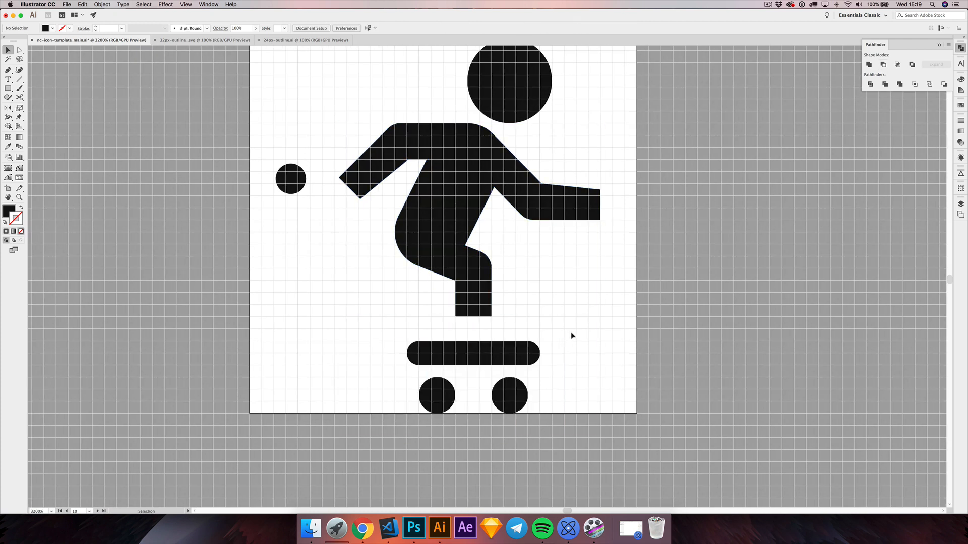
# Step: Lower the two bottom anchors of the front leg by 1 px towards the board, and deselect the body
pyautogui.press('a')
pyautogui.moveTo(443, 313); pyautogui.dragTo(518, 333)
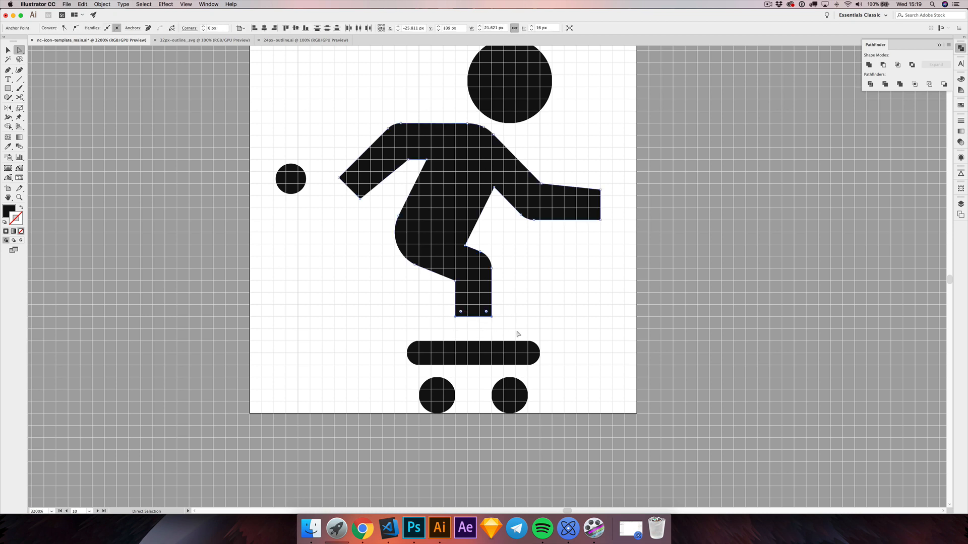
pyautogui.press('Down')
pyautogui.click(537, 300)
pyautogui.moveTo(534, 276); pyautogui.dragTo(540, 273)
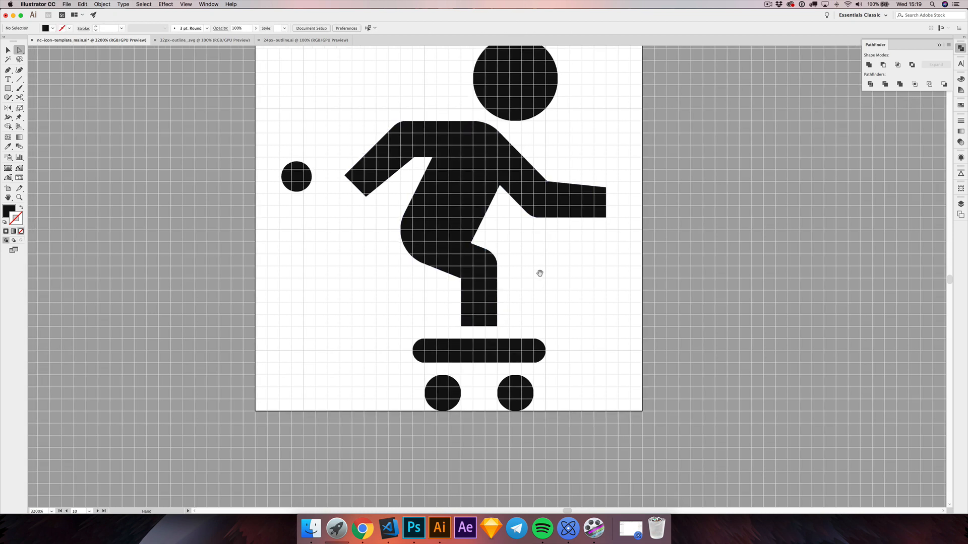
pyautogui.moveTo(315, 294); pyautogui.dragTo(356, 293)
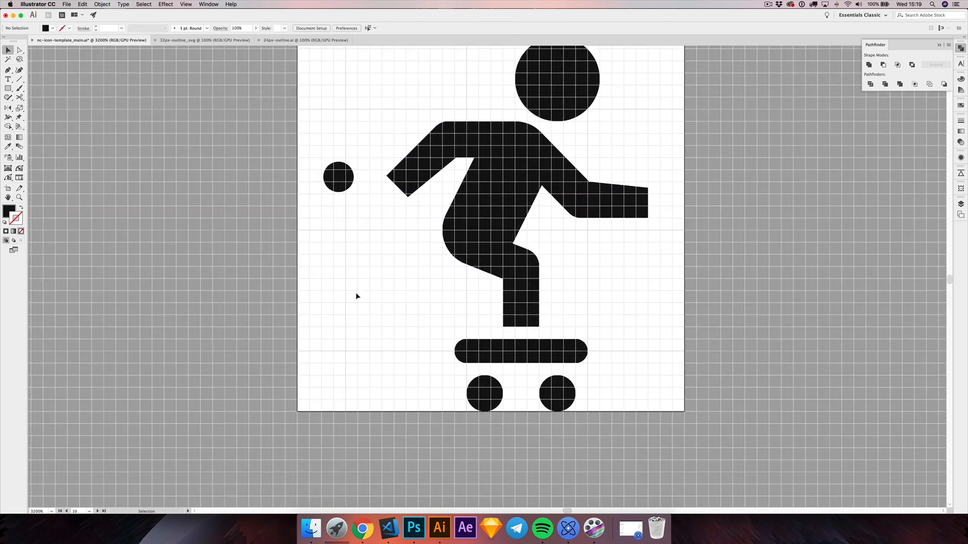
# Step: Show the hidden objects, expand the back leg's fill and stroke into an outlined shape, and deselect it
pyautogui.press('alt+super+3')
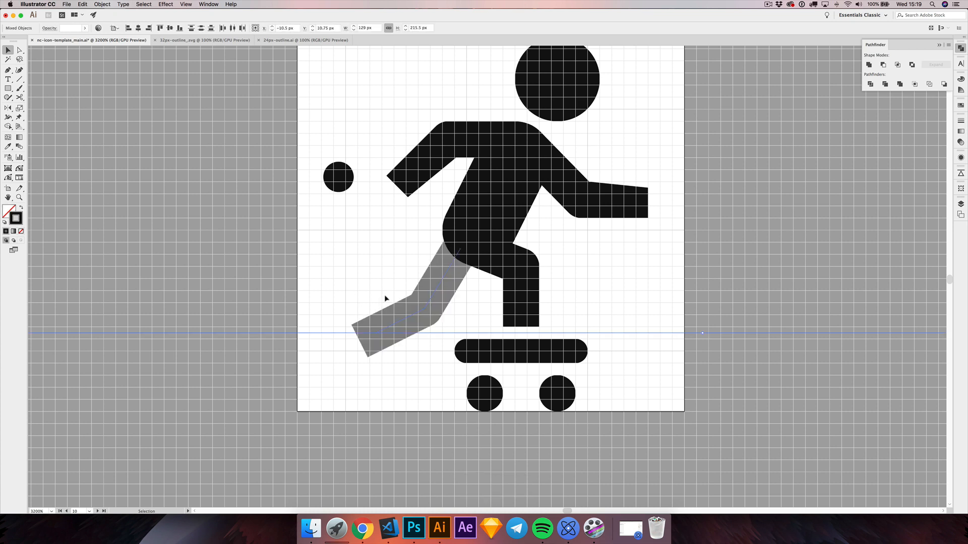
pyautogui.moveTo(384, 286); pyautogui.dragTo(460, 323)
pyautogui.click(102, 5)
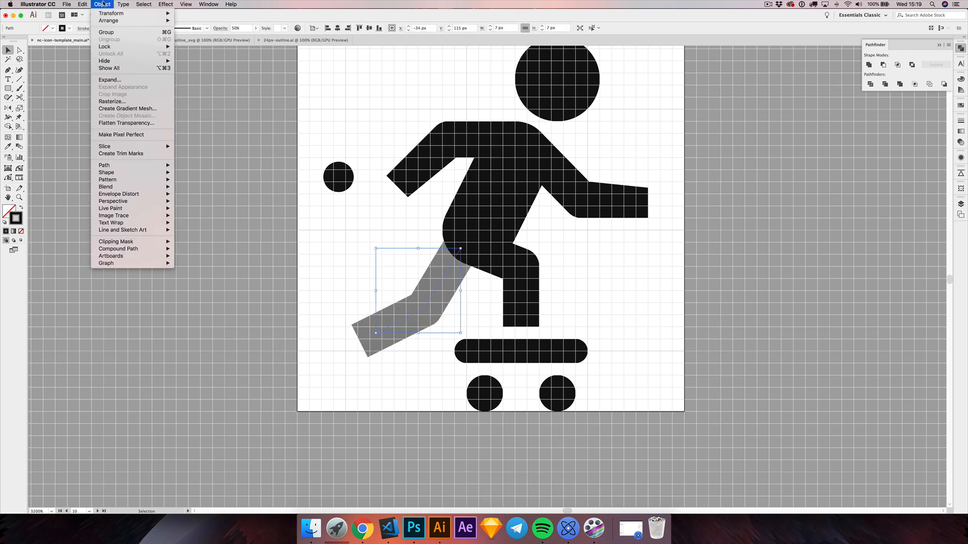
pyautogui.click(128, 80)
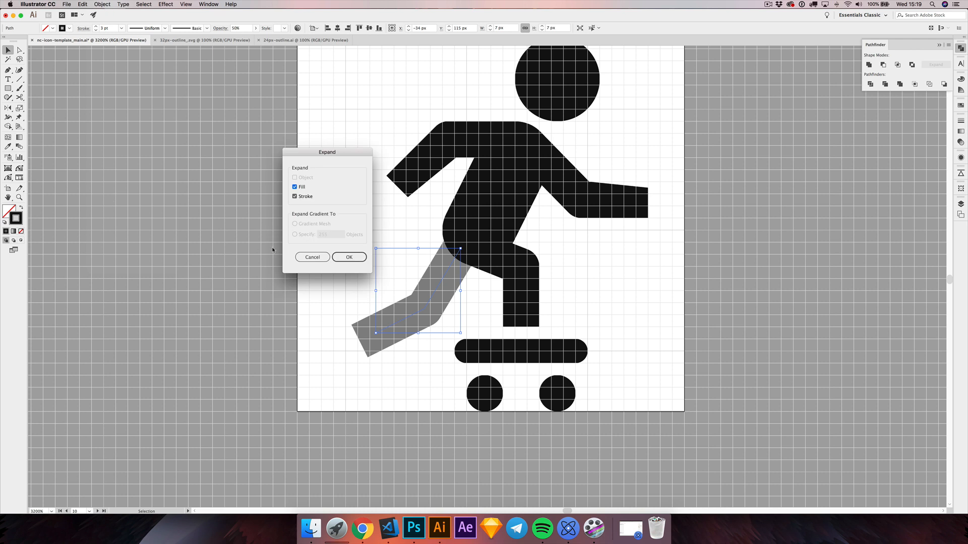
pyautogui.click(347, 261)
pyautogui.click(331, 261)
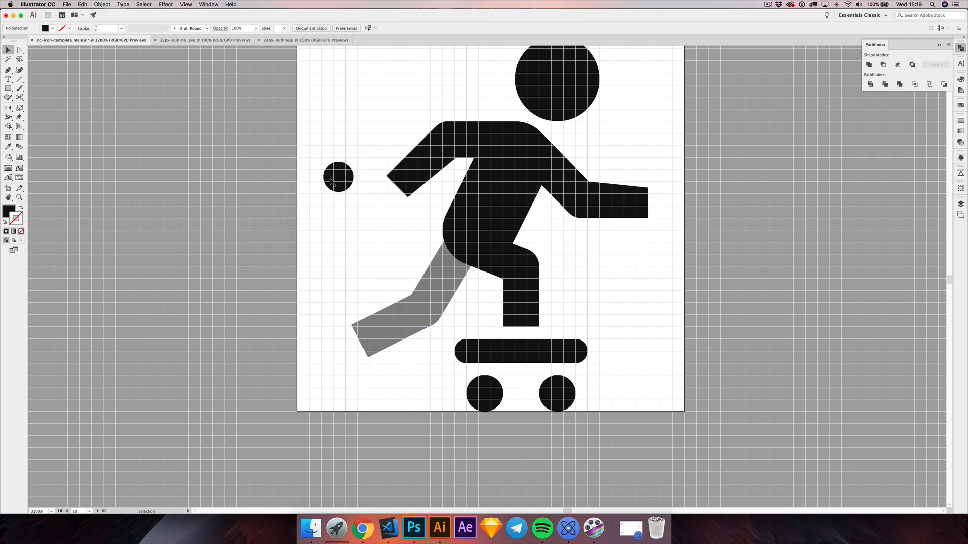
# Step: Move the 2.5 px guide circle next to the back leg's foot end, and turn off snapping to the grid
pyautogui.moveTo(330, 180); pyautogui.dragTo(349, 335)
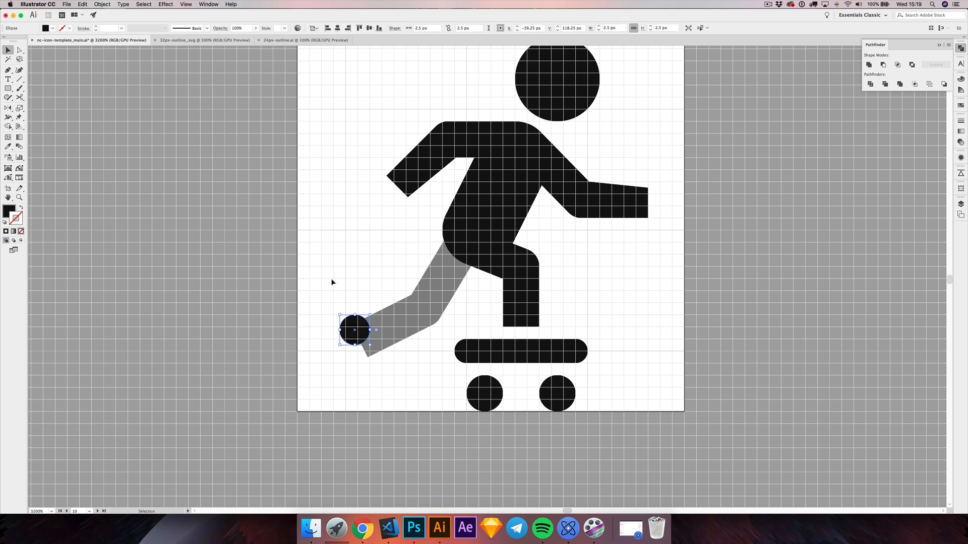
pyautogui.click(331, 281)
pyautogui.scroll(2, 358, 355)
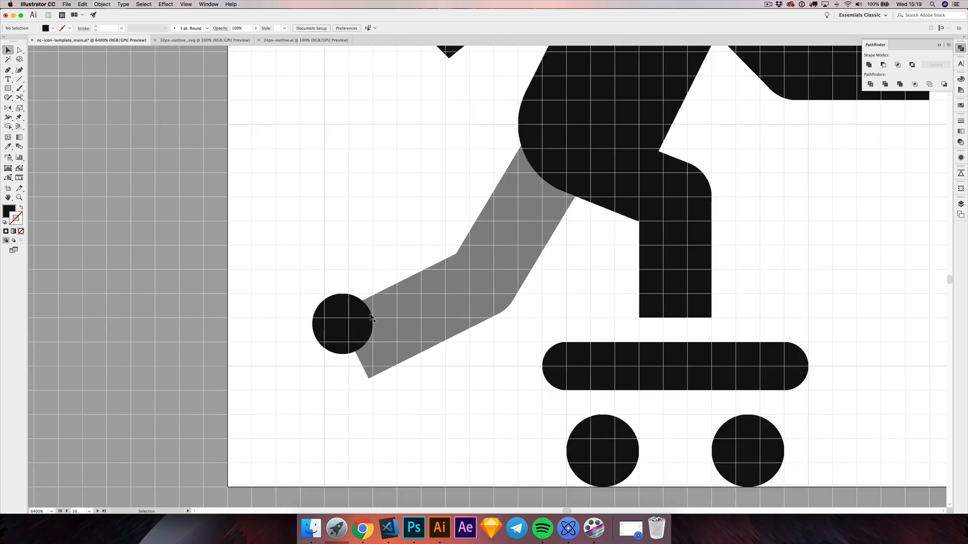
pyautogui.moveTo(343, 319)
pyautogui.mouseDown()
pyautogui.moveTo(321, 321)
pyautogui.moveTo(360, 320)
pyautogui.moveTo(333, 320)
pyautogui.mouseUp()
pyautogui.press('super+shift+a')
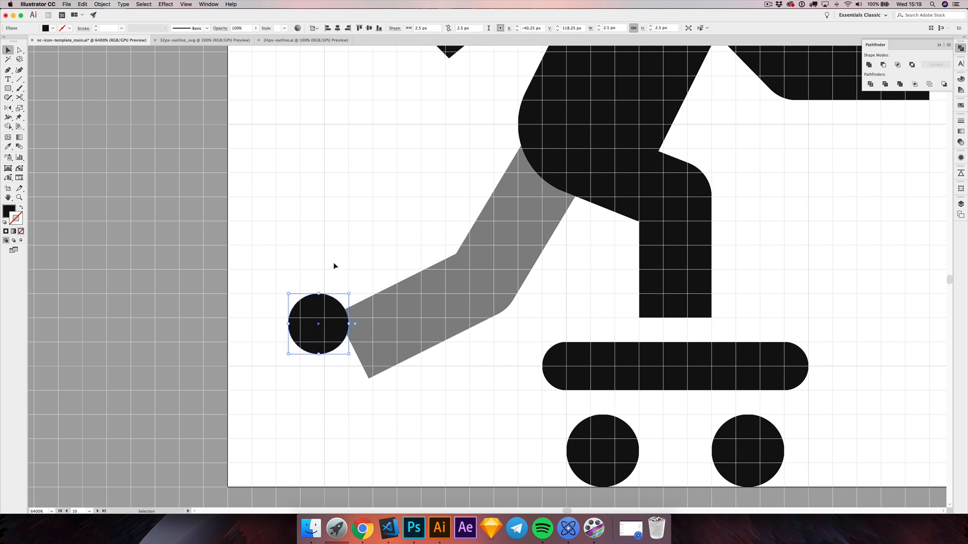
pyautogui.click(185, 4)
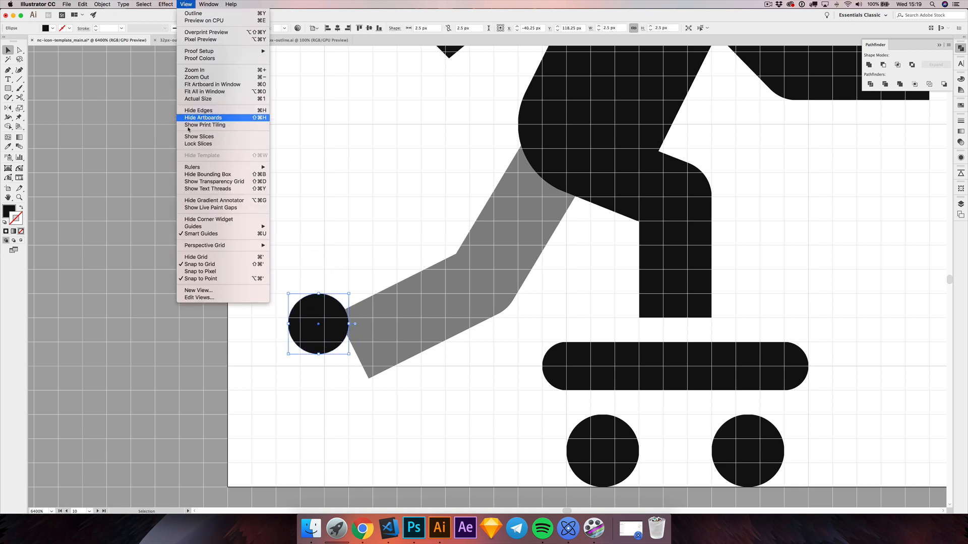
pyautogui.click(227, 265)
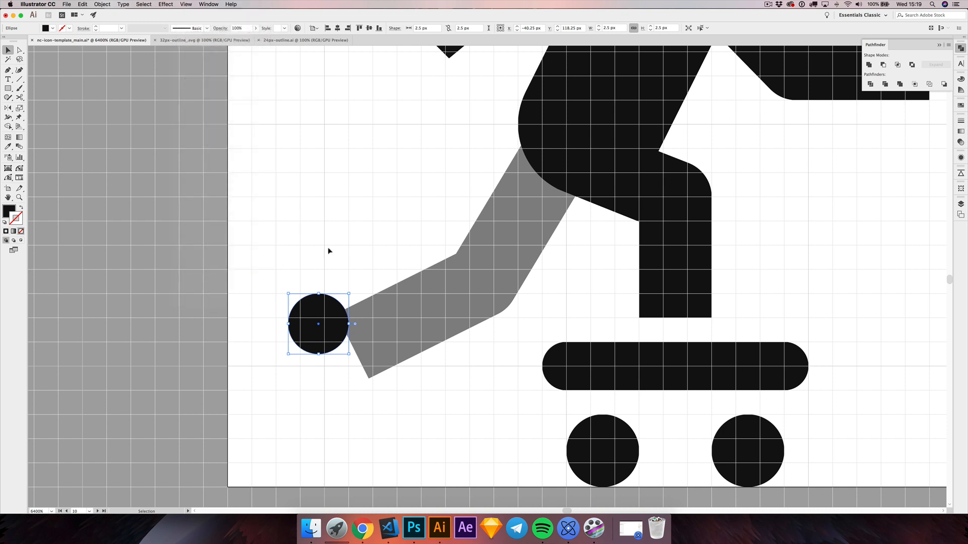
pyautogui.press('super+shift+a')
# Step: Position the guide circle over the back leg's foot end, fitted against its lower edge
pyautogui.moveTo(309, 327); pyautogui.dragTo(348, 353)
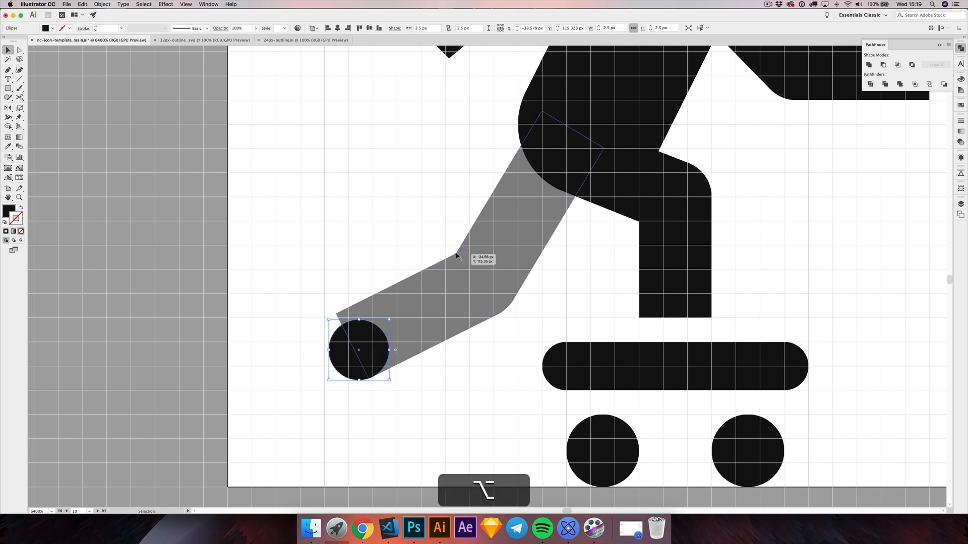
pyautogui.scroll(2, 353, 340)
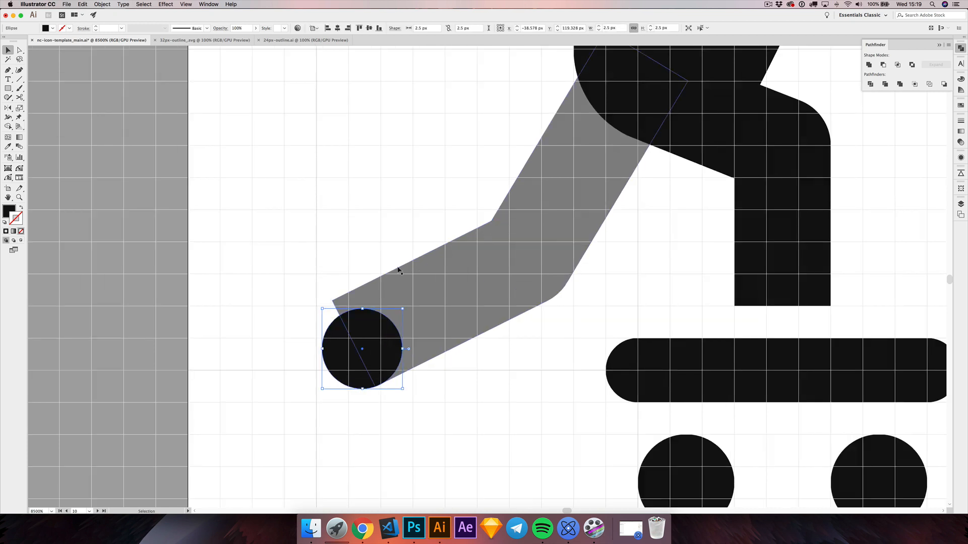
pyautogui.click(336, 271)
pyautogui.moveTo(344, 333); pyautogui.dragTo(342, 335)
# Step: Taper the back leg by moving its upper foot anchor inward to the guide circle's edge, and deselect it
pyautogui.press('a')
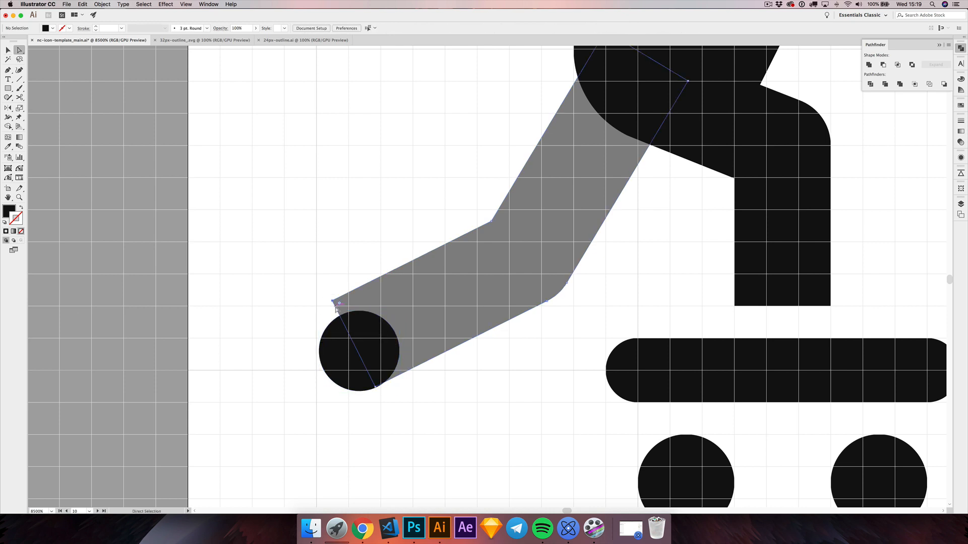
pyautogui.moveTo(333, 301); pyautogui.dragTo(341, 316)
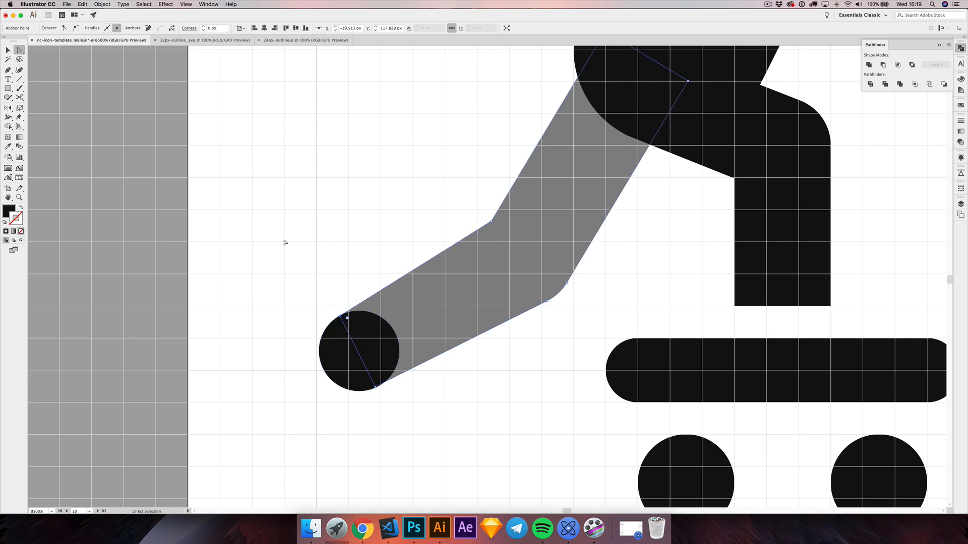
pyautogui.click(8, 50)
pyautogui.click(250, 207)
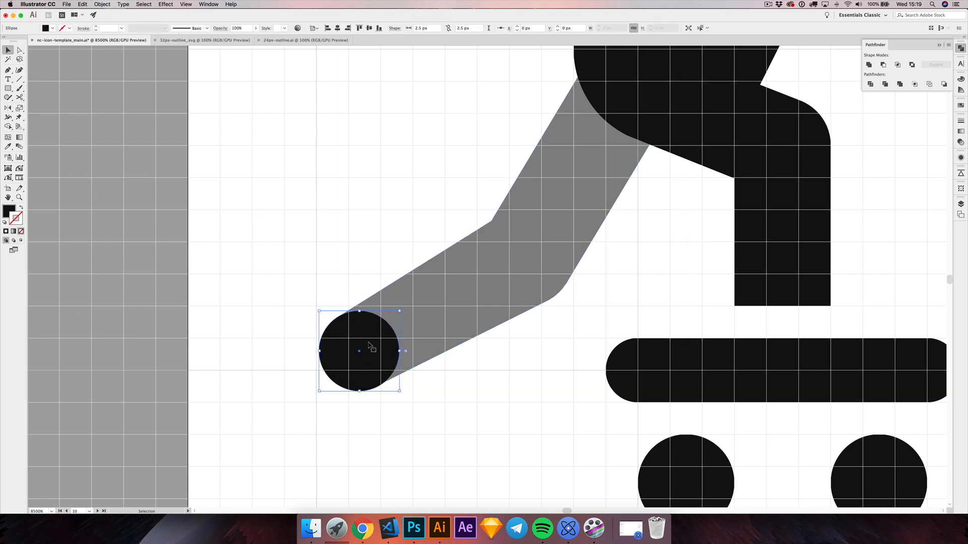
# Step: Delete the guide circle from the back leg's foot end
pyautogui.click(371, 346)
pyautogui.scroll(-1, 370, 346)
pyautogui.moveTo(455, 372); pyautogui.dragTo(415, 361)
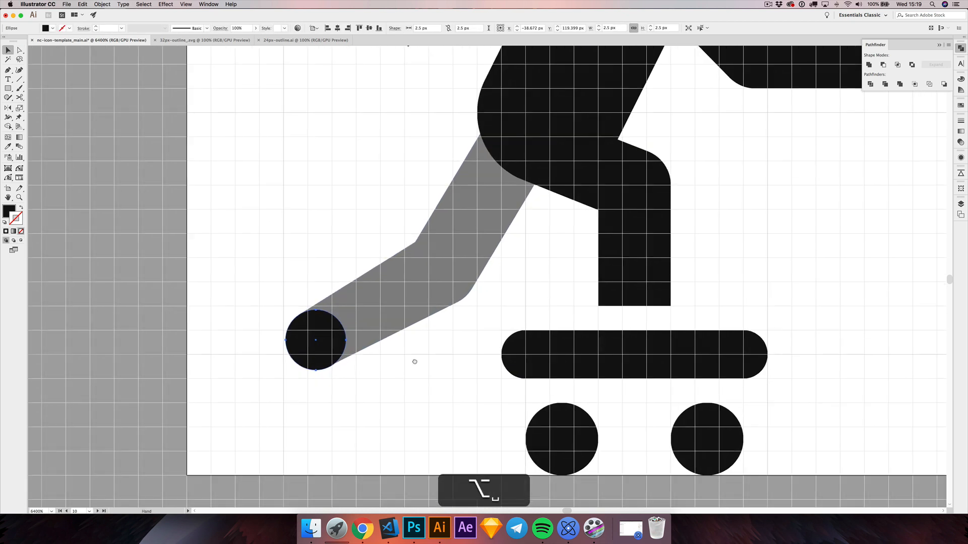
pyautogui.hotkey('alt', 'BackSpace')
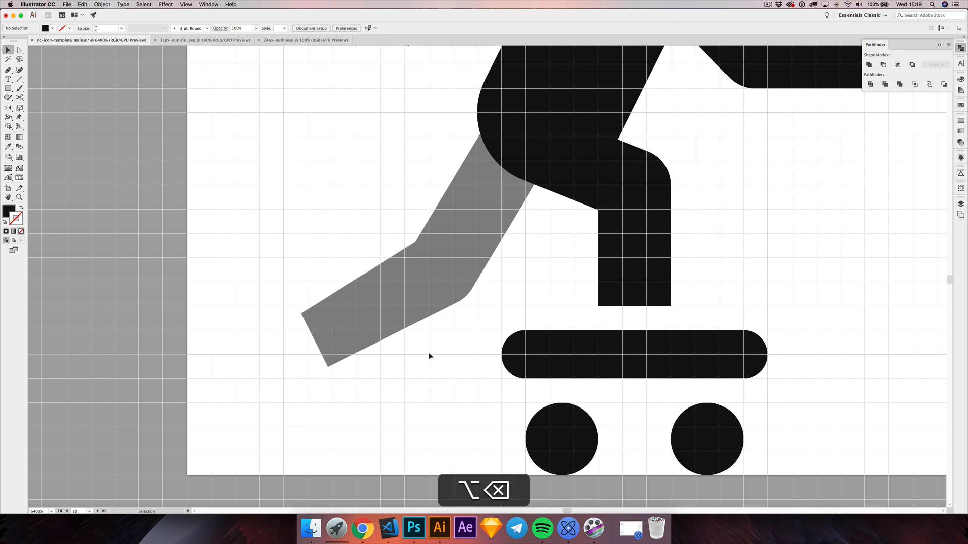
pyautogui.scroll(-2, 428, 357)
pyautogui.moveTo(482, 287); pyautogui.dragTo(437, 295)
# Step: Create an offset path of 2 px around the skateboarder's body shape, with miter joins and a miter limit of 4
pyautogui.click(442, 207)
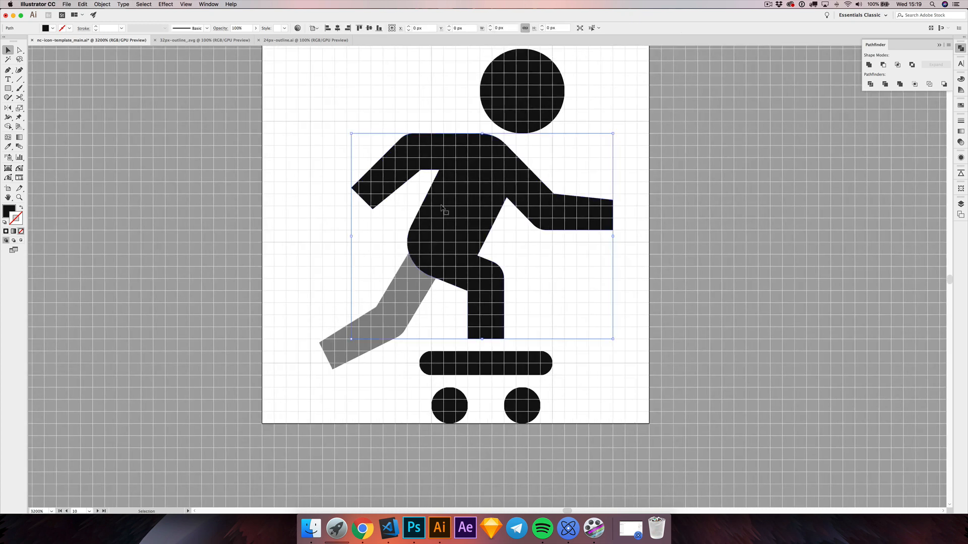
pyautogui.click(103, 6)
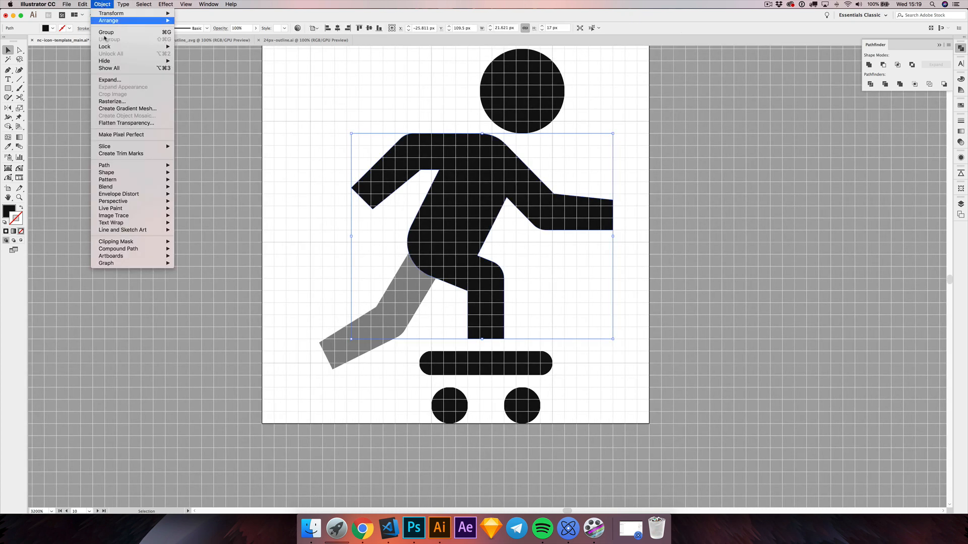
pyautogui.click(121, 167)
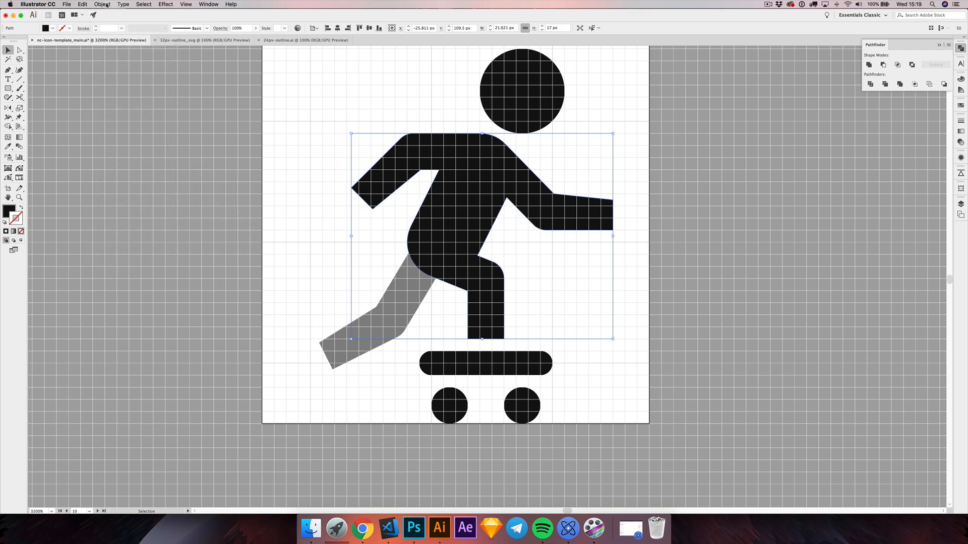
pyautogui.click(104, 4)
pyautogui.moveTo(115, 165)
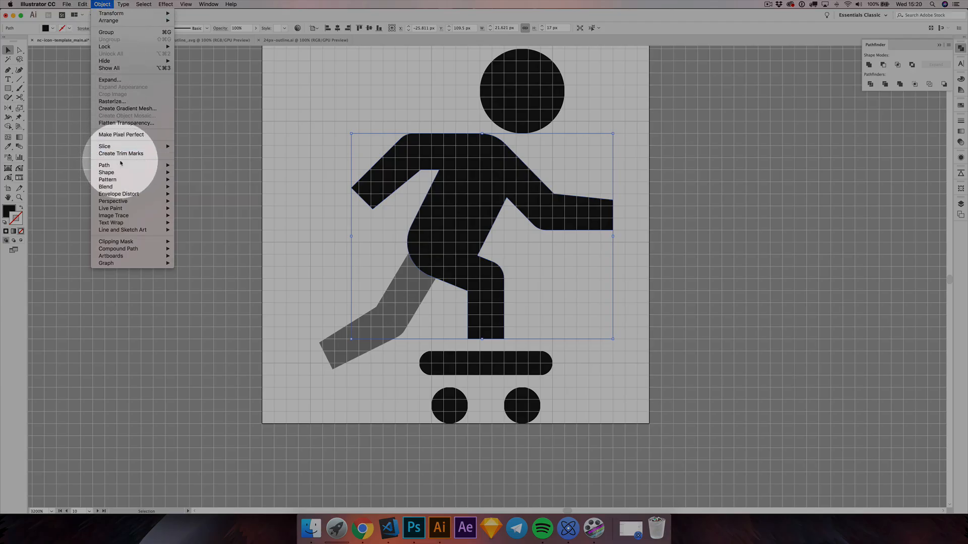
pyautogui.click(205, 192)
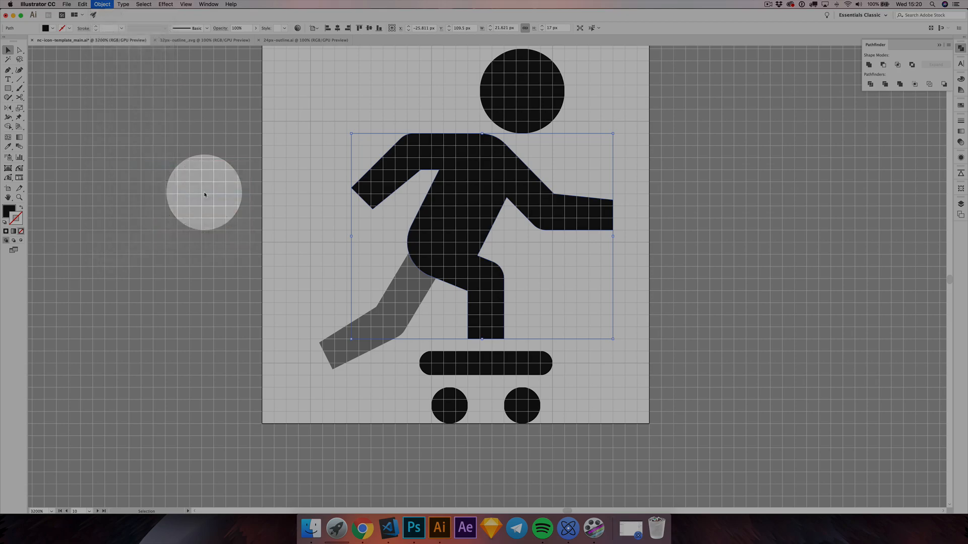
pyautogui.moveTo(494, 396); pyautogui.dragTo(577, 279)
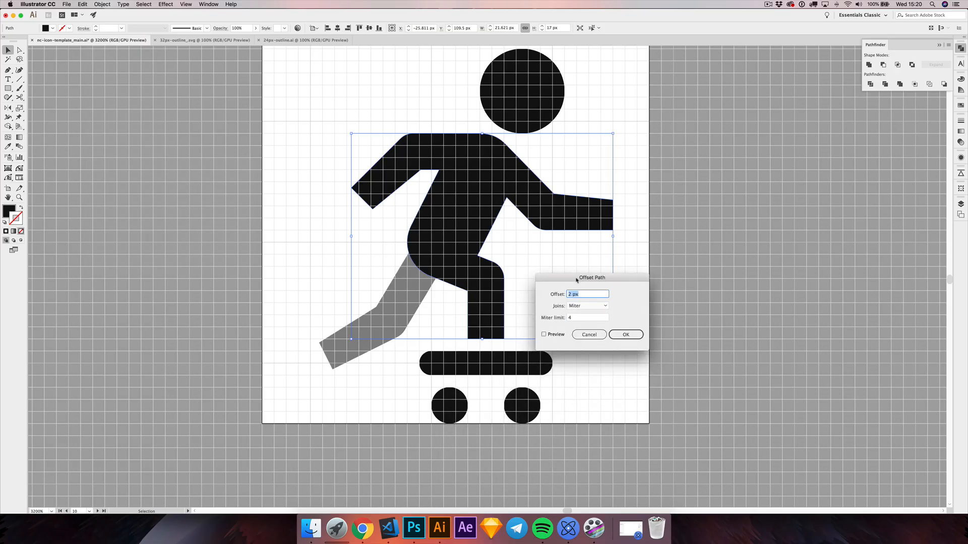
pyautogui.click(625, 334)
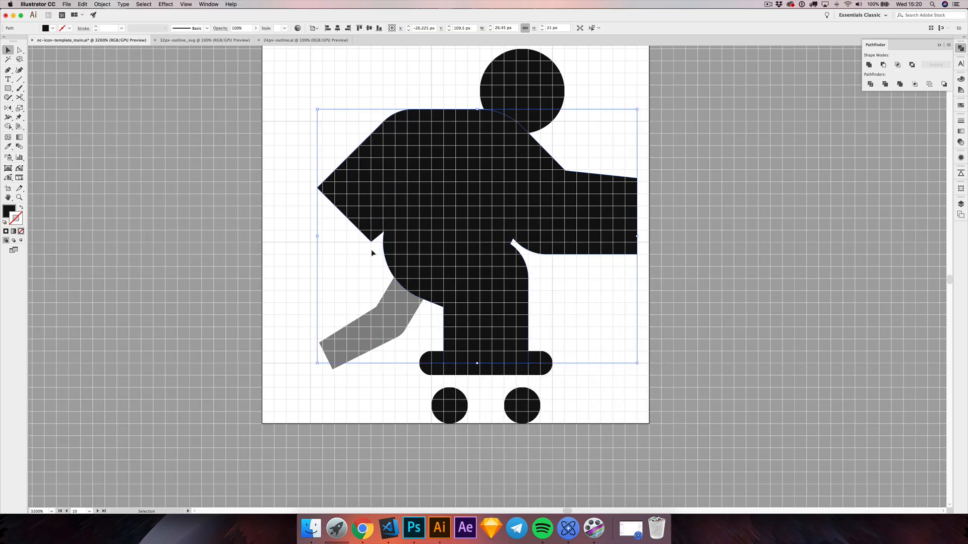
# Step: Cut the offset body shape out of the back leg with Minus Front, leaving a gap at the hip, and deselect
pyautogui.click(361, 255)
pyautogui.click(361, 204)
pyautogui.click(352, 248)
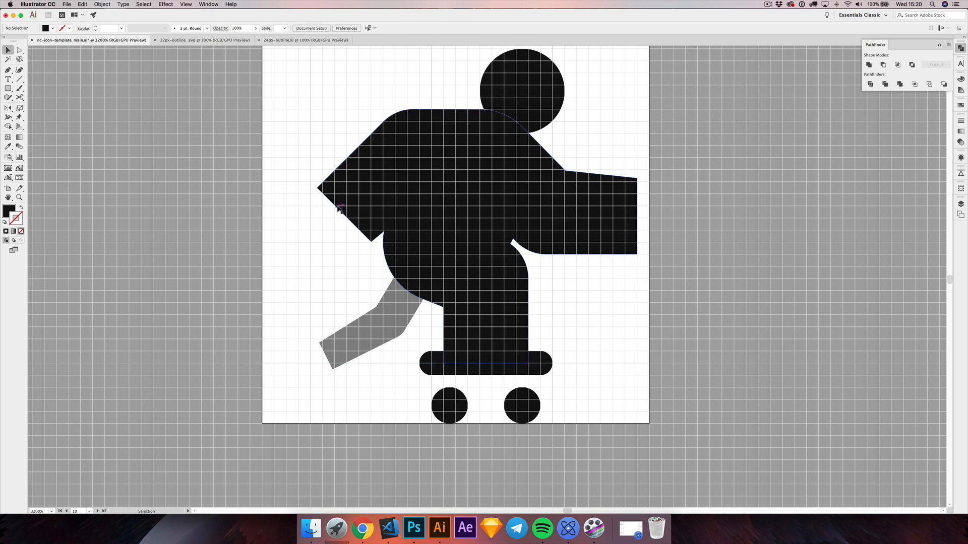
pyautogui.click(344, 214)
pyautogui.keyDown('shift'); pyautogui.click(394, 308); pyautogui.keyUp('shift')
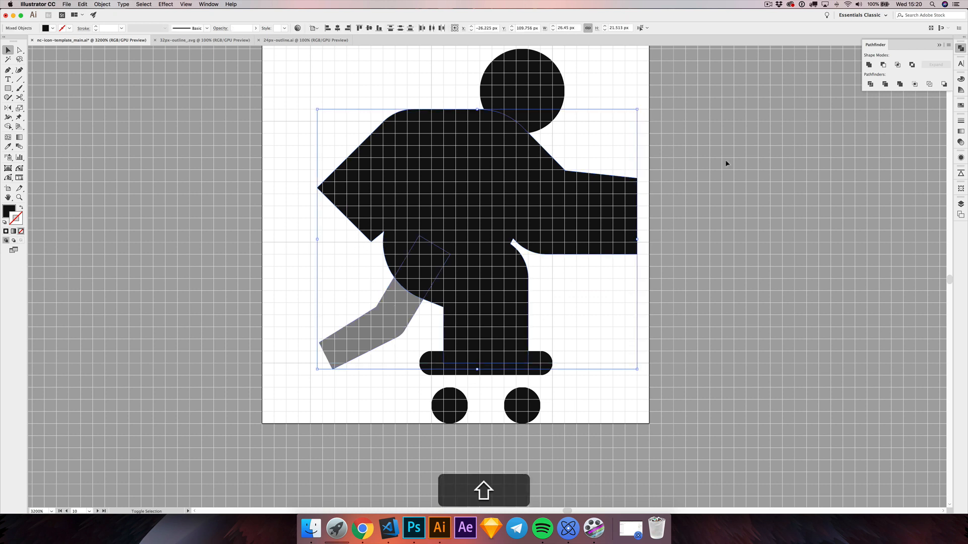
pyautogui.click(882, 65)
pyautogui.click(355, 250)
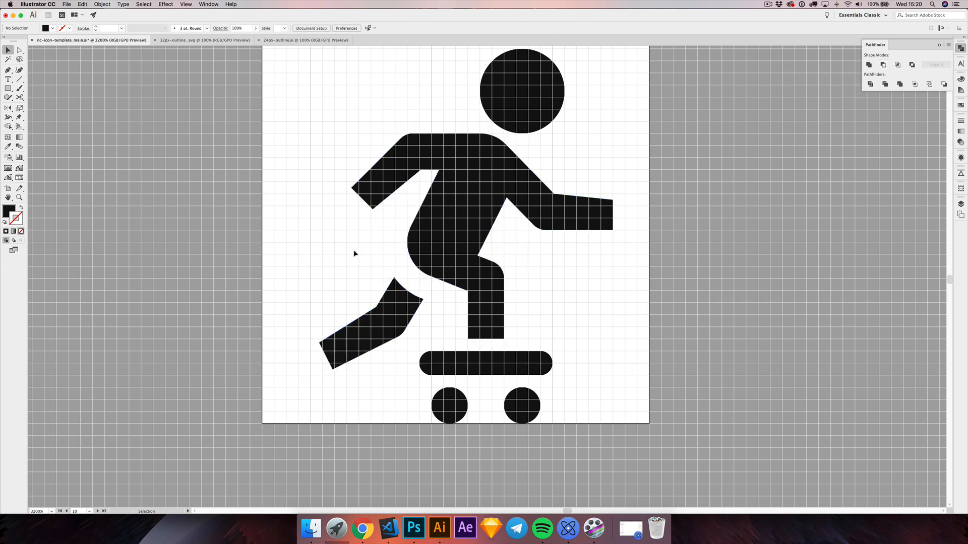
# Step: Select the whole icon and move it 0 px horizontally and -1 px vertically
pyautogui.keyDown('alt'); pyautogui.scroll(-3, 358, 257); pyautogui.keyUp('alt')
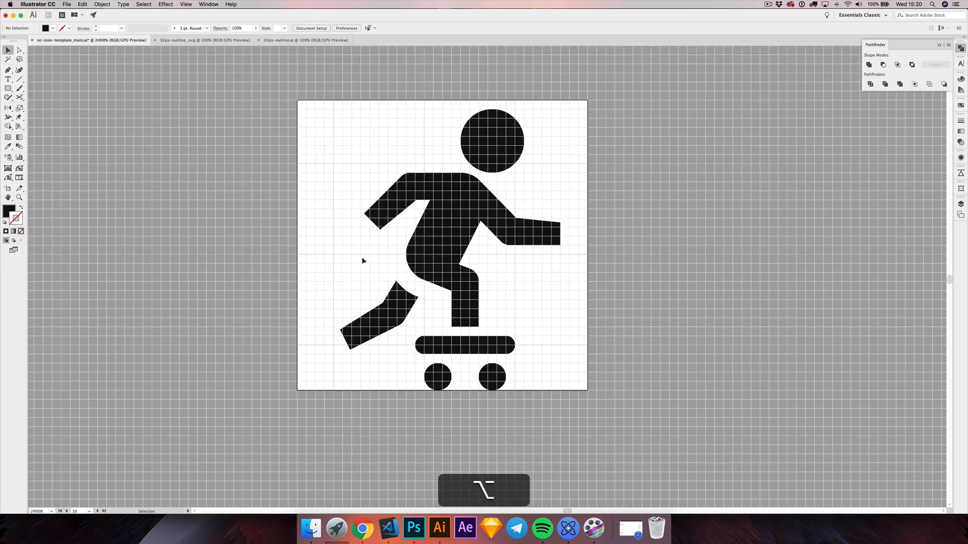
pyautogui.hscroll(-2, 362, 260)
pyautogui.moveTo(333, 134); pyautogui.dragTo(593, 422)
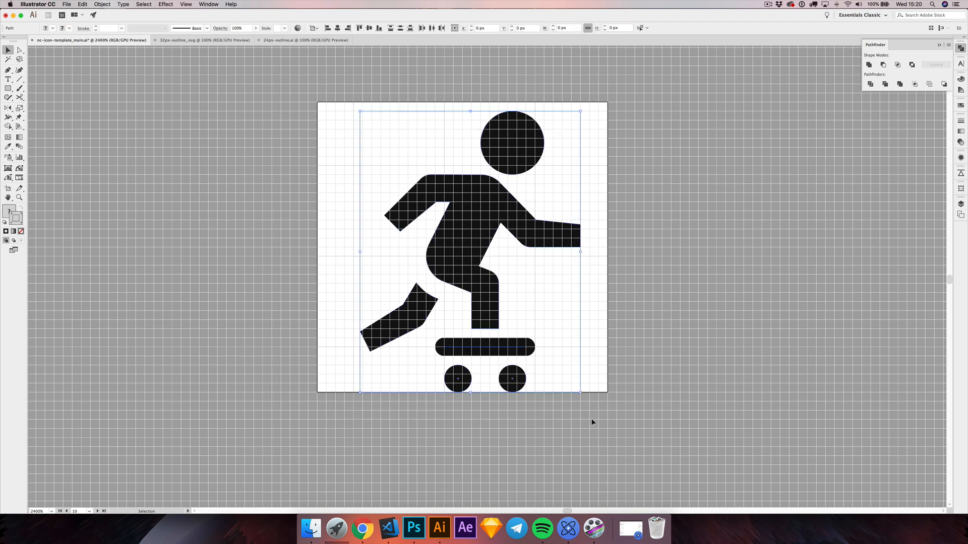
pyautogui.press('shift+super+m')
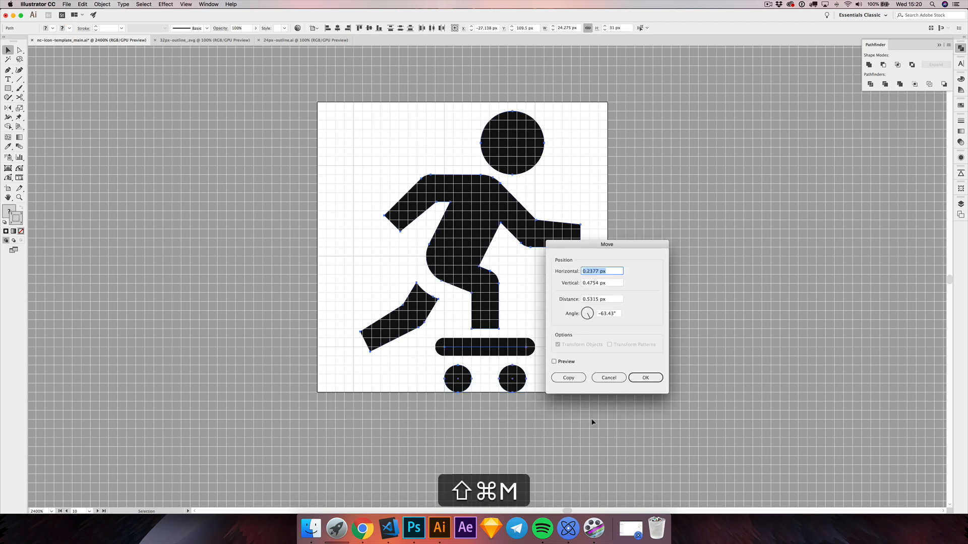
pyautogui.write('0')
pyautogui.press('Tab')
pyautogui.write('-1')
pyautogui.press('Return')
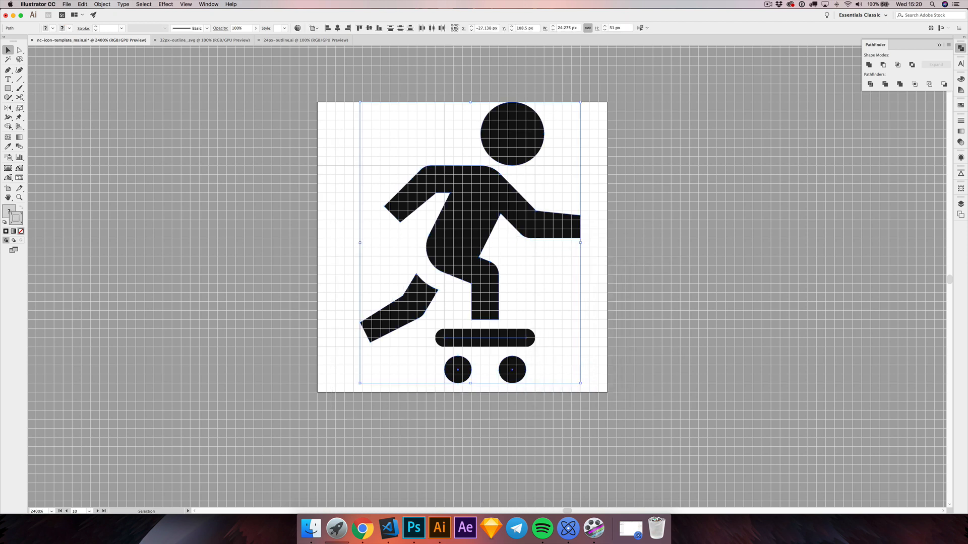
# Step: Move the whole icon -1 px horizontally, keeping its height on the artboard, and deselect it
pyautogui.press('shift+super+m')
pyautogui.write('-1')
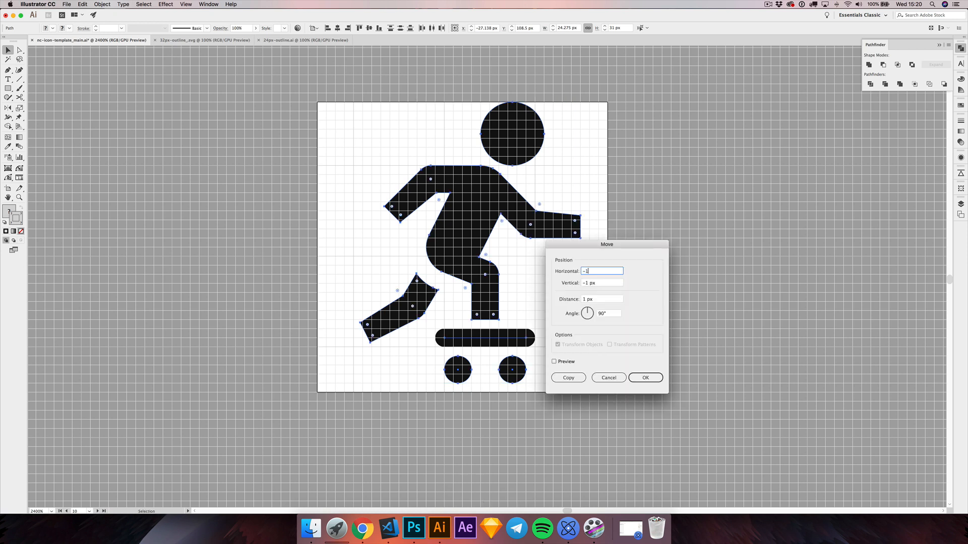
pyautogui.press('Tab')
pyautogui.press('Return')
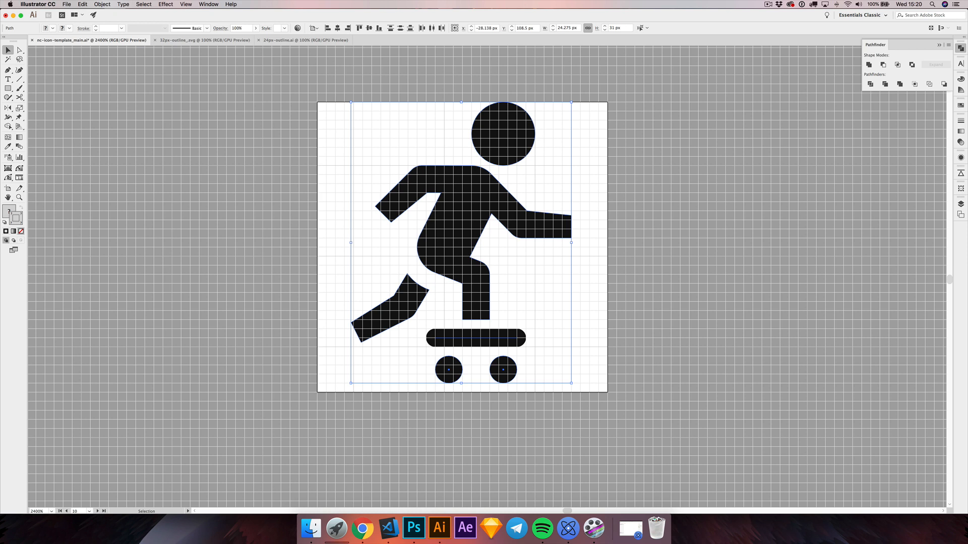
pyautogui.click(376, 256)
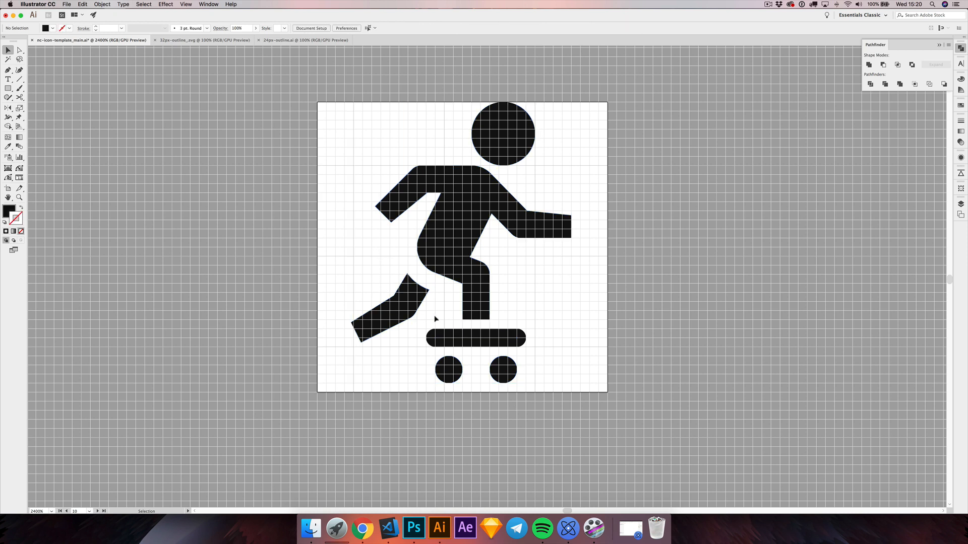
# Step: Expand the fill and stroke of the body, board and wheels, and ungroup all of the artwork
pyautogui.moveTo(438, 318); pyautogui.dragTo(538, 396)
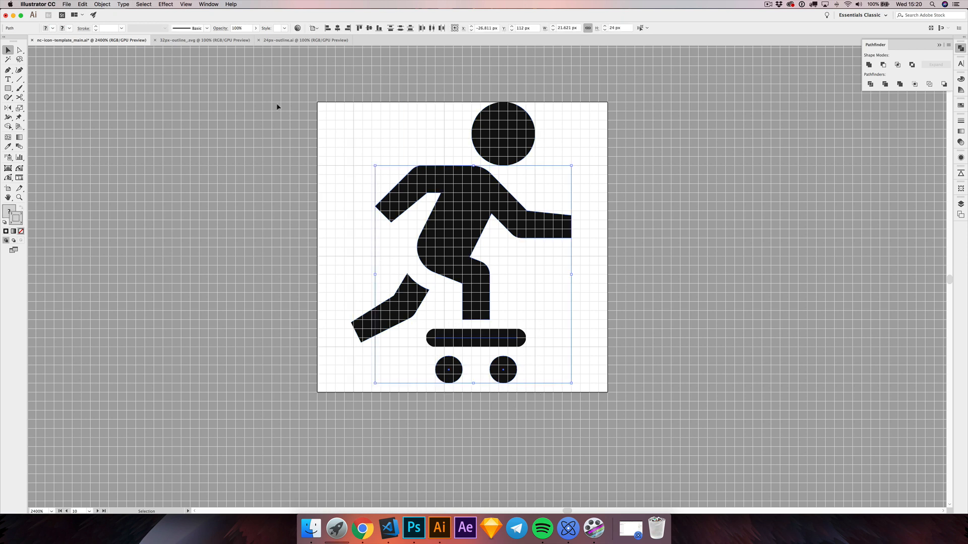
pyautogui.click(101, 7)
pyautogui.click(108, 80)
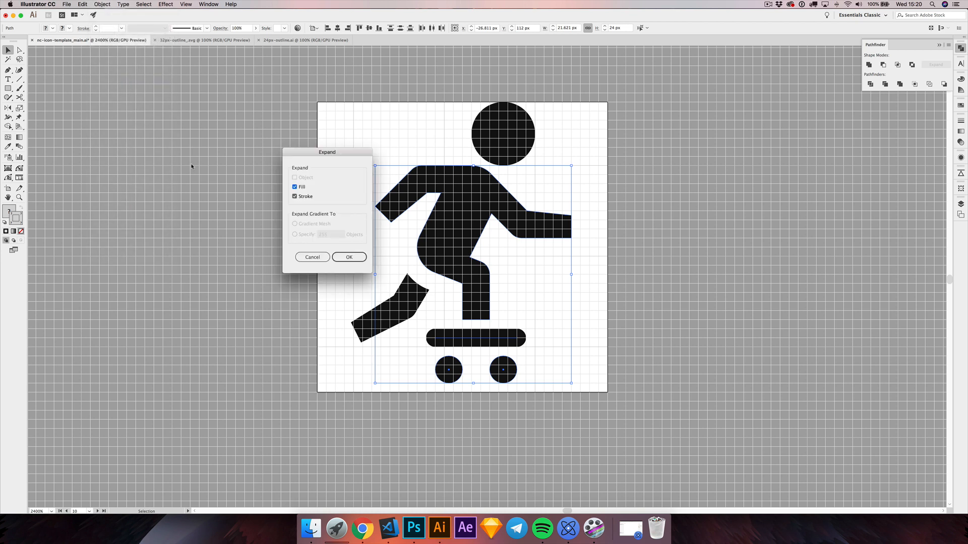
pyautogui.click(337, 257)
pyautogui.click(343, 162)
pyautogui.press('super+a')
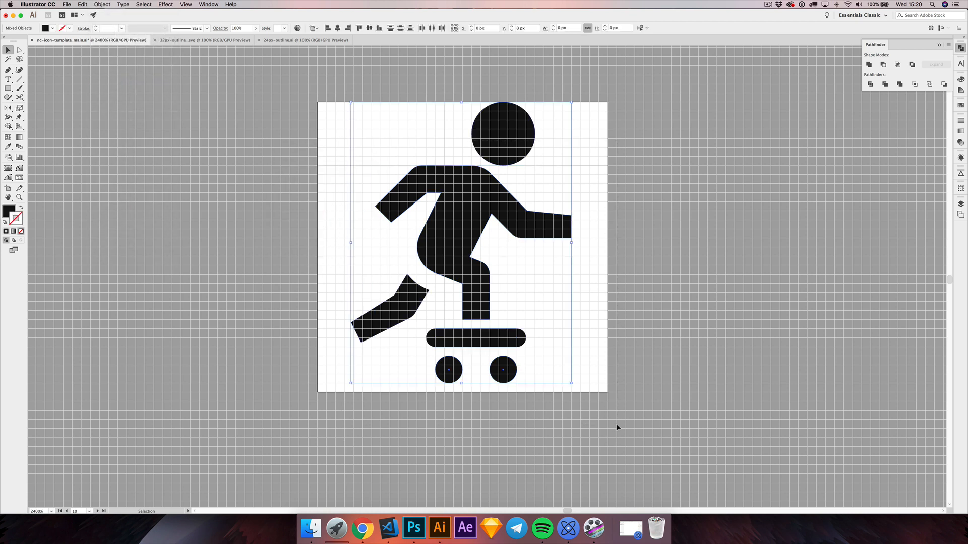
pyautogui.press('super+shift+g')
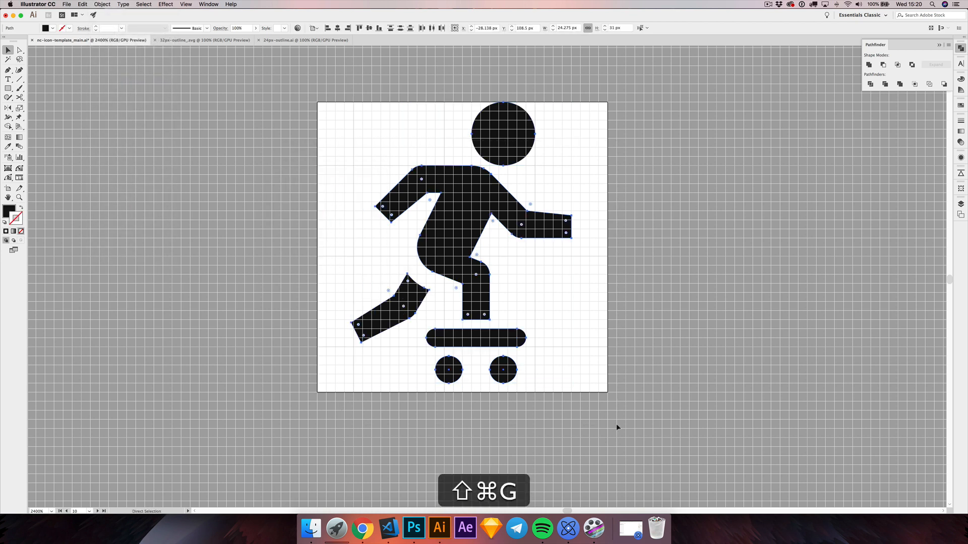
pyautogui.click(603, 422)
# Step: Hide the grid and the artboards, and examine the filled icon at actual size and enlarged beside the outline version
pyautogui.press('super+minus')
pyautogui.press('super+minus')
pyautogui.press('super+minus')
pyautogui.press('super+minus')
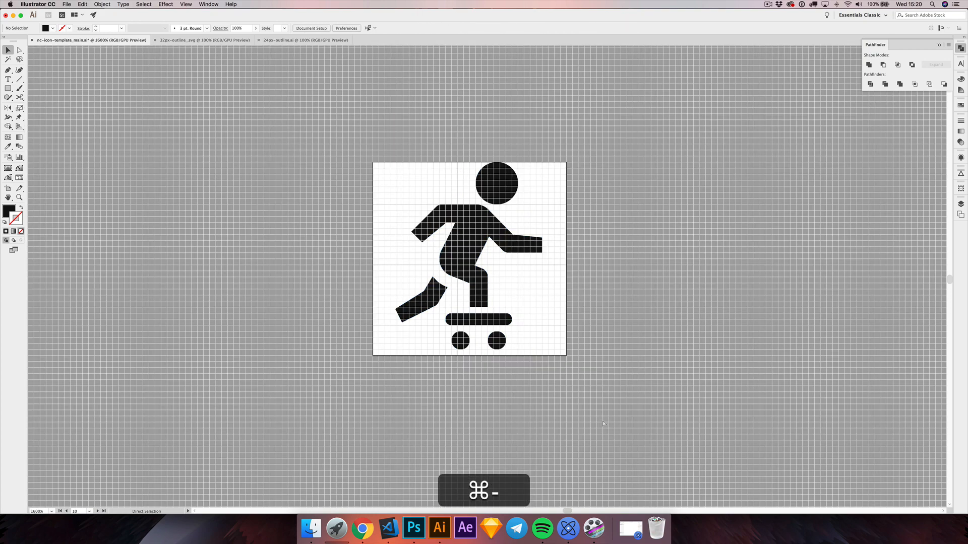
pyautogui.press('super+minus')
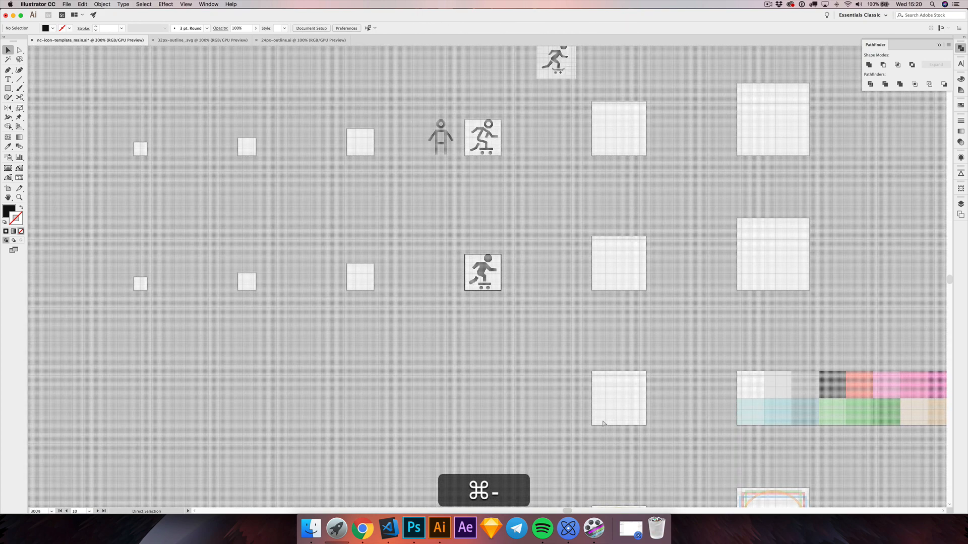
pyautogui.press('super+apostrophe')
pyautogui.press('super+1')
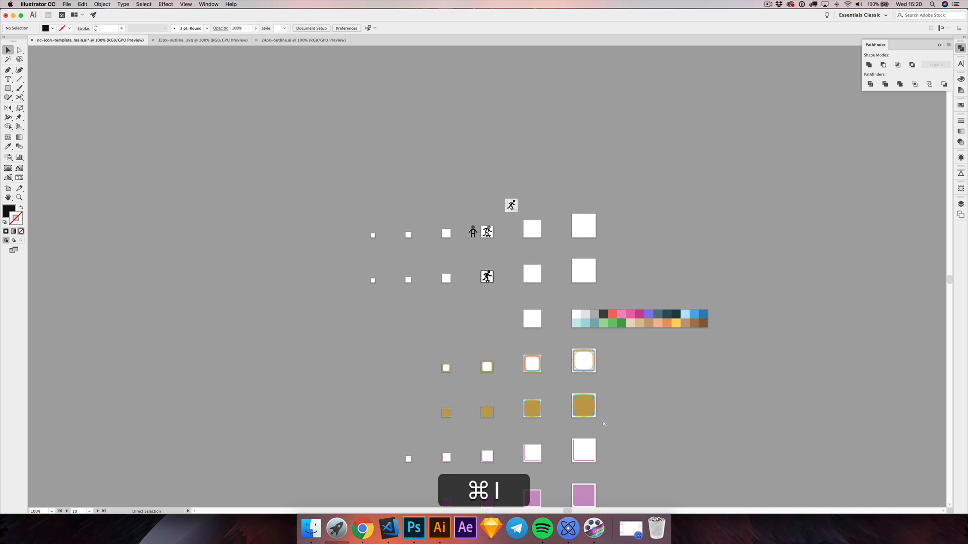
pyautogui.press('super+shift+h')
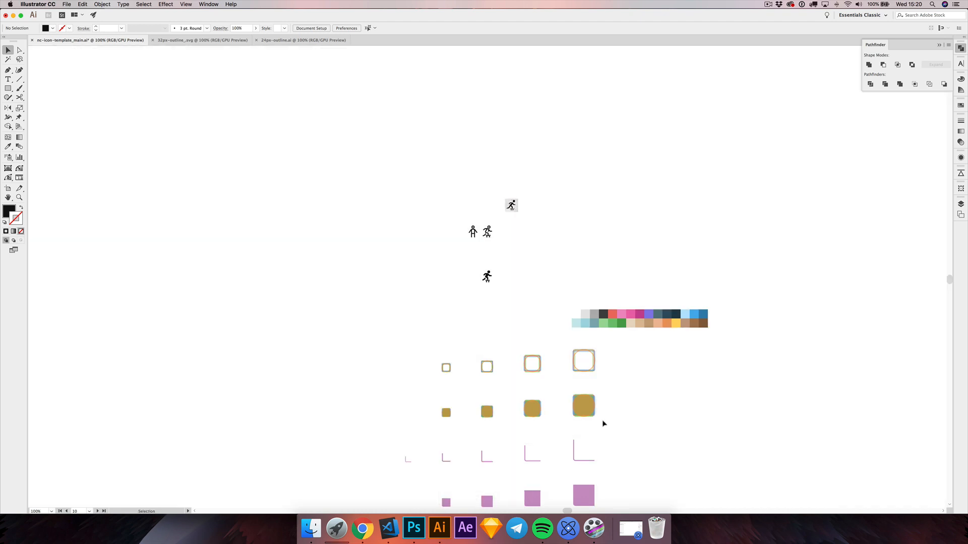
pyautogui.moveTo(519, 307); pyautogui.dragTo(510, 289)
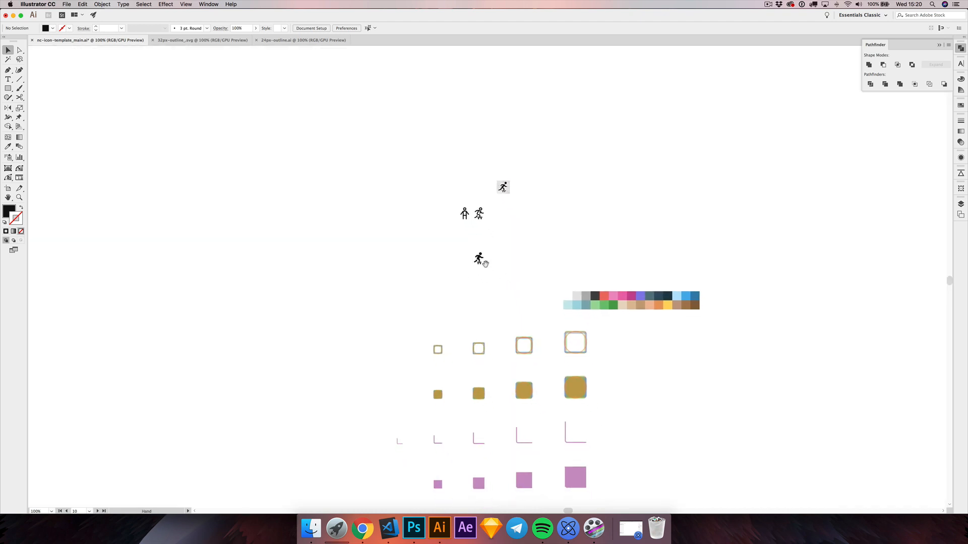
pyautogui.moveTo(501, 247); pyautogui.dragTo(514, 277)
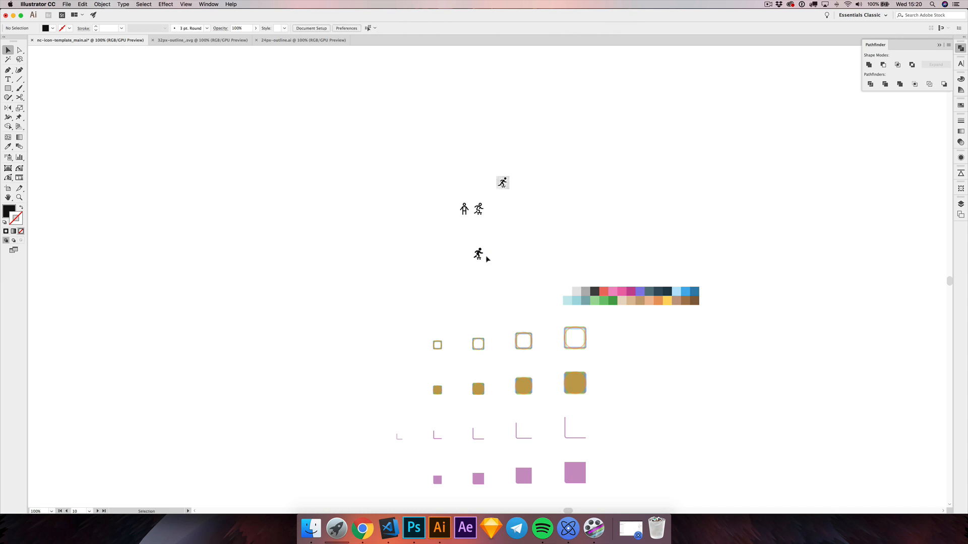
pyautogui.scroll(2, 479, 255)
pyautogui.scroll(3, 479, 255)
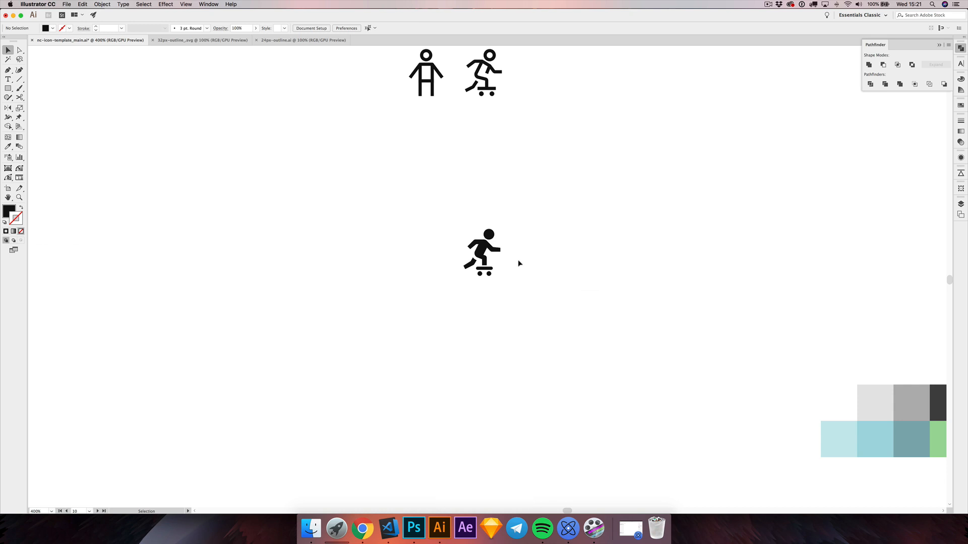
# Step: Export only artboard 10, the 32px glyph, as an SVG with the suffix skateboard
pyautogui.press('alt+super+e')
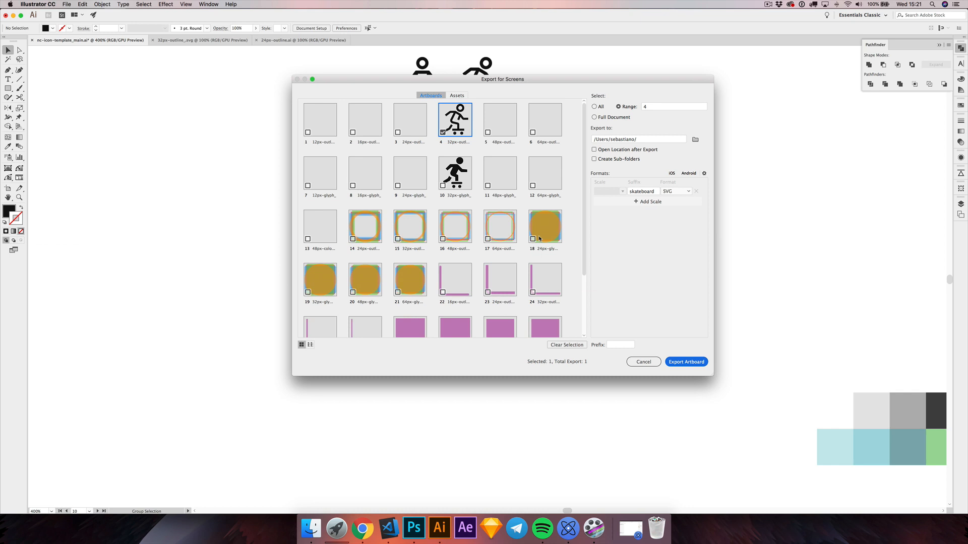
pyautogui.click(443, 132)
pyautogui.click(457, 171)
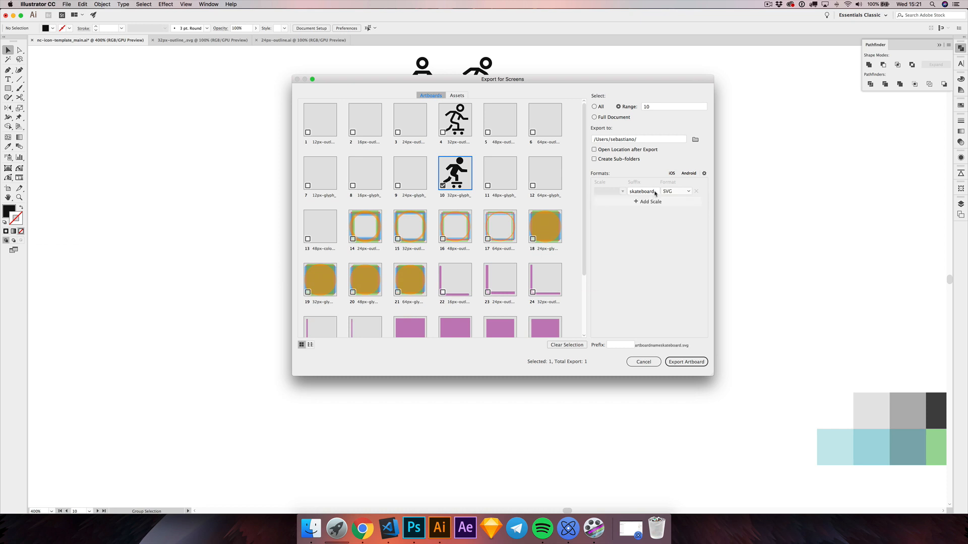
pyautogui.click(686, 362)
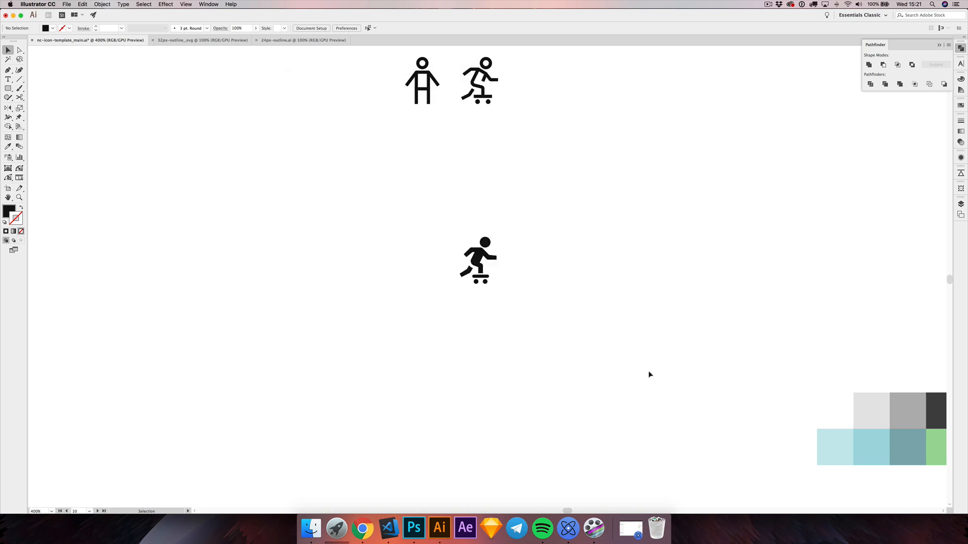
# Step: Switch to Nucleo and import the exported 32px glyph SVG from Finder into the Skateboard Icons set with the Auto style
pyautogui.click(568, 528)
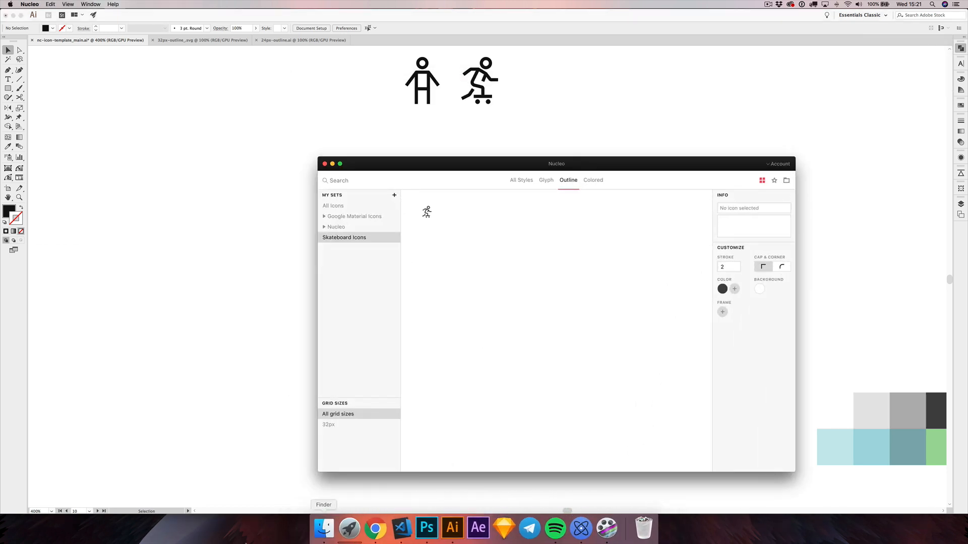
pyautogui.click(323, 528)
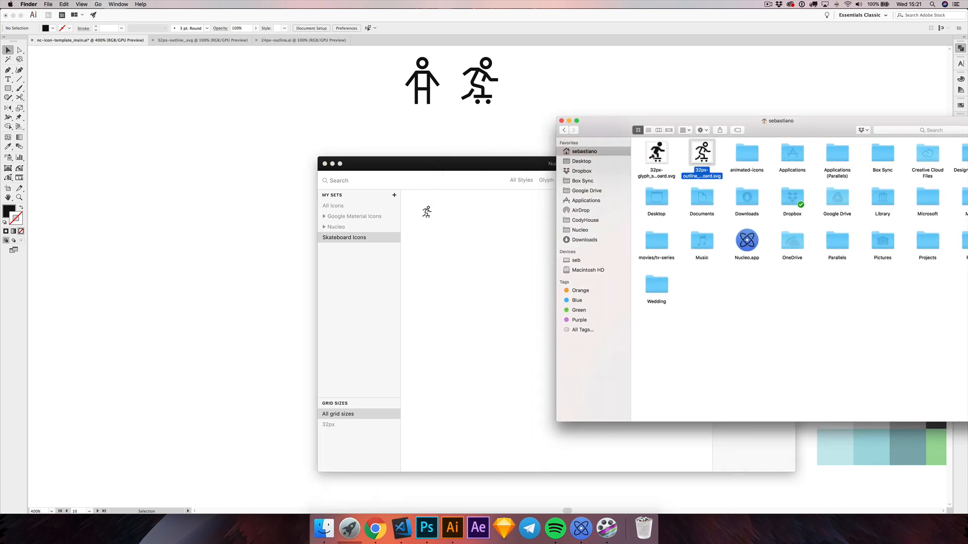
pyautogui.moveTo(651, 157); pyautogui.dragTo(489, 298)
pyautogui.moveTo(487, 170); pyautogui.dragTo(417, 151)
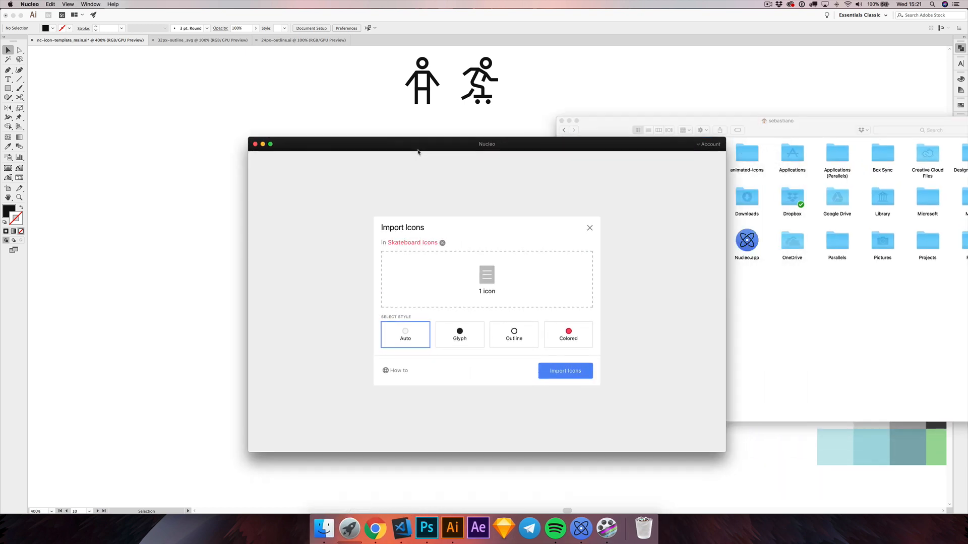
pyautogui.click(566, 372)
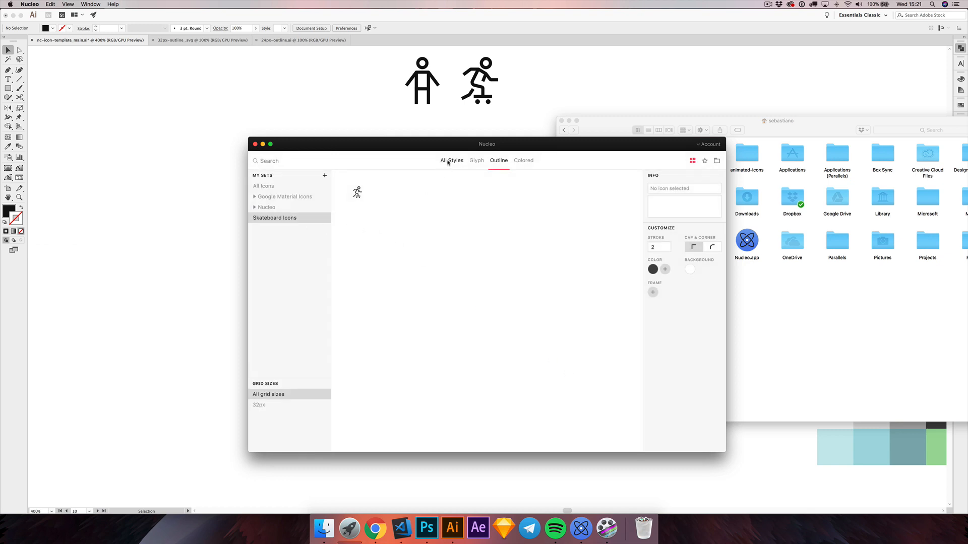
# Step: Show all styles in the Skateboard Icons set to view the glyph and outline icons together
pyautogui.moveTo(447, 150); pyautogui.dragTo(434, 143)
pyautogui.click(448, 156)
pyautogui.moveTo(380, 161); pyautogui.dragTo(379, 139)
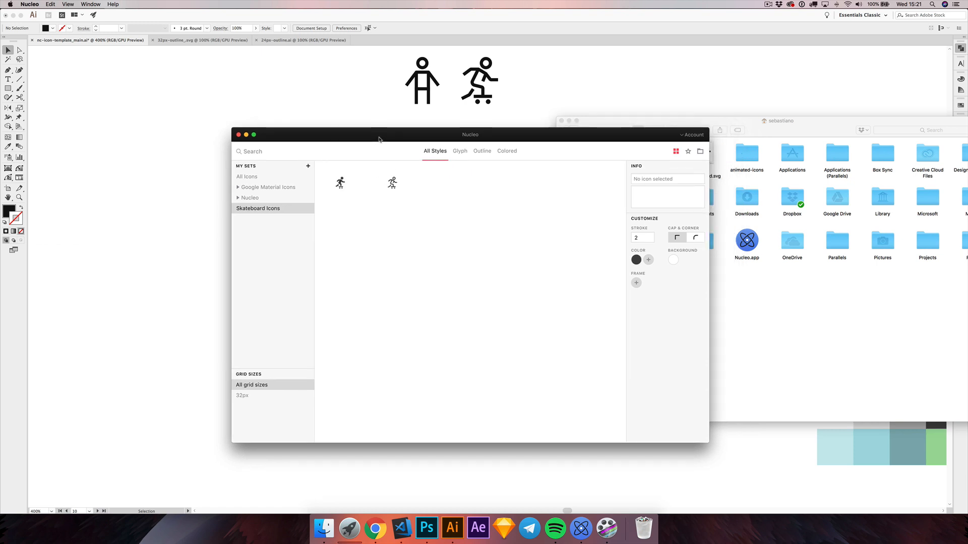